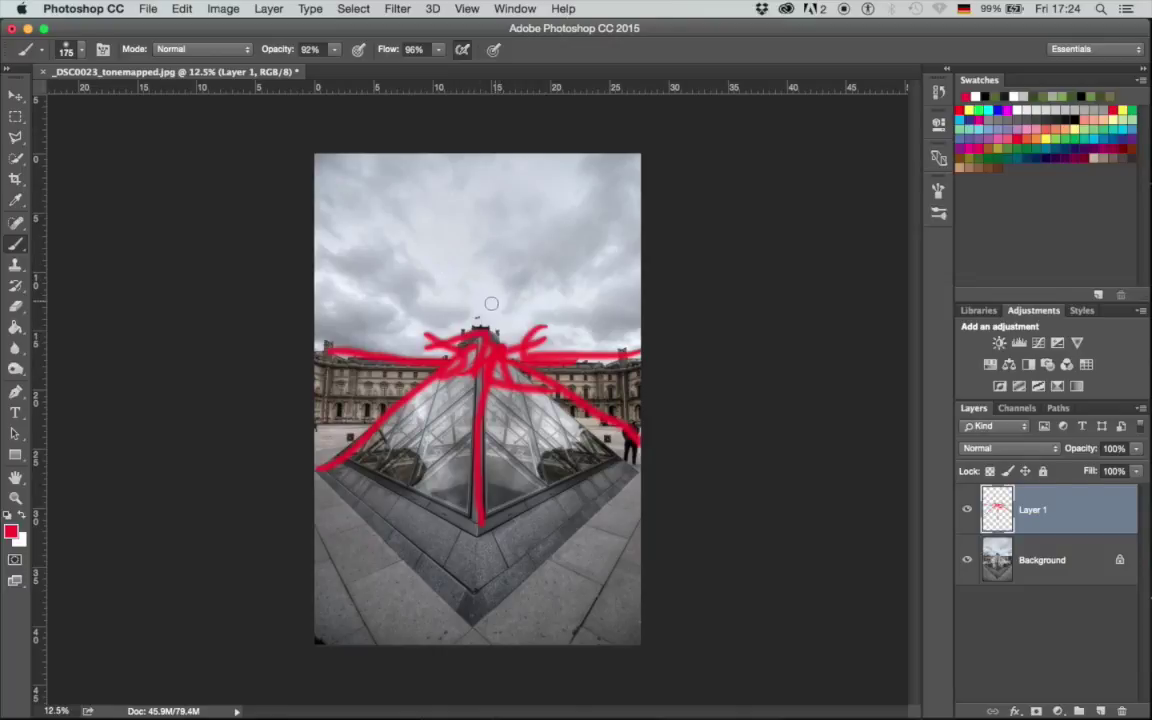
# Step: Paint red guide strokes on Layer 1 over the sky, the palace facade, the pyramid's glass faces and its stone base
pyautogui.moveTo(440, 214)
pyautogui.mouseDown()
pyautogui.moveTo(498, 298)
pyautogui.moveTo(504, 314)
pyautogui.moveTo(486, 290)
pyautogui.moveTo(480, 300)
pyautogui.moveTo(478, 280)
pyautogui.moveTo(499, 320)
pyautogui.moveTo(483, 318)
pyautogui.moveTo(525, 326)
pyautogui.mouseUp()
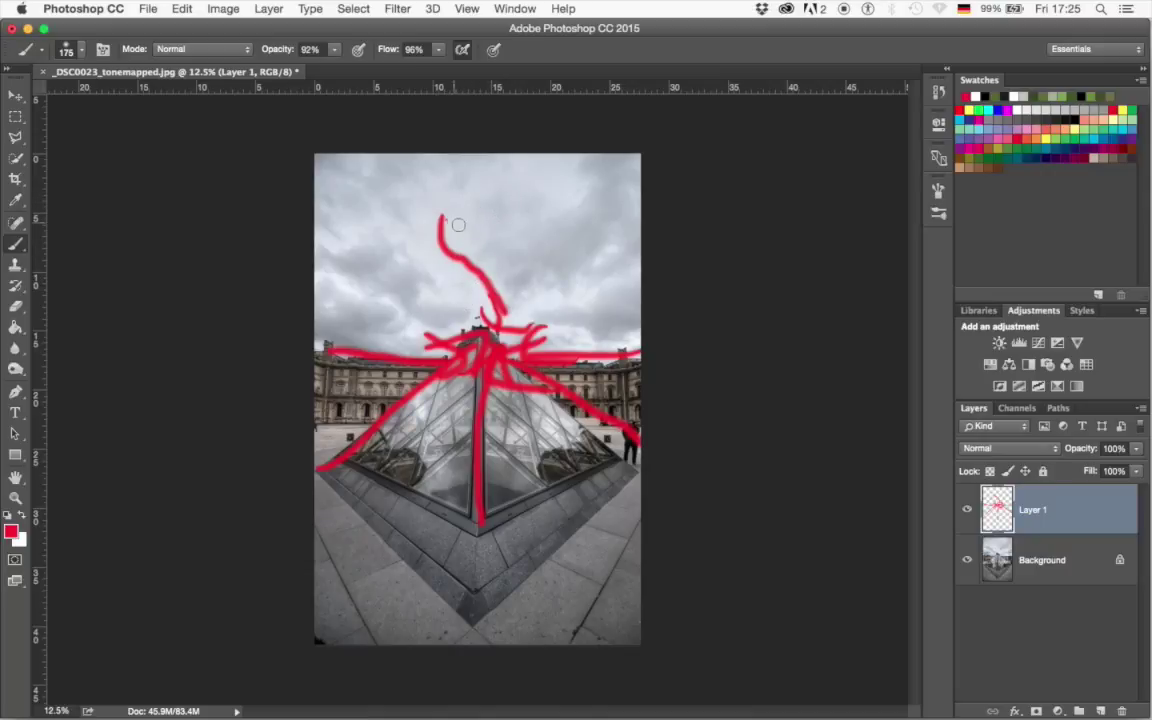
pyautogui.moveTo(440, 219)
pyautogui.mouseDown()
pyautogui.moveTo(445, 256)
pyautogui.moveTo(472, 322)
pyautogui.moveTo(356, 374)
pyautogui.moveTo(333, 372)
pyautogui.moveTo(622, 367)
pyautogui.mouseUp()
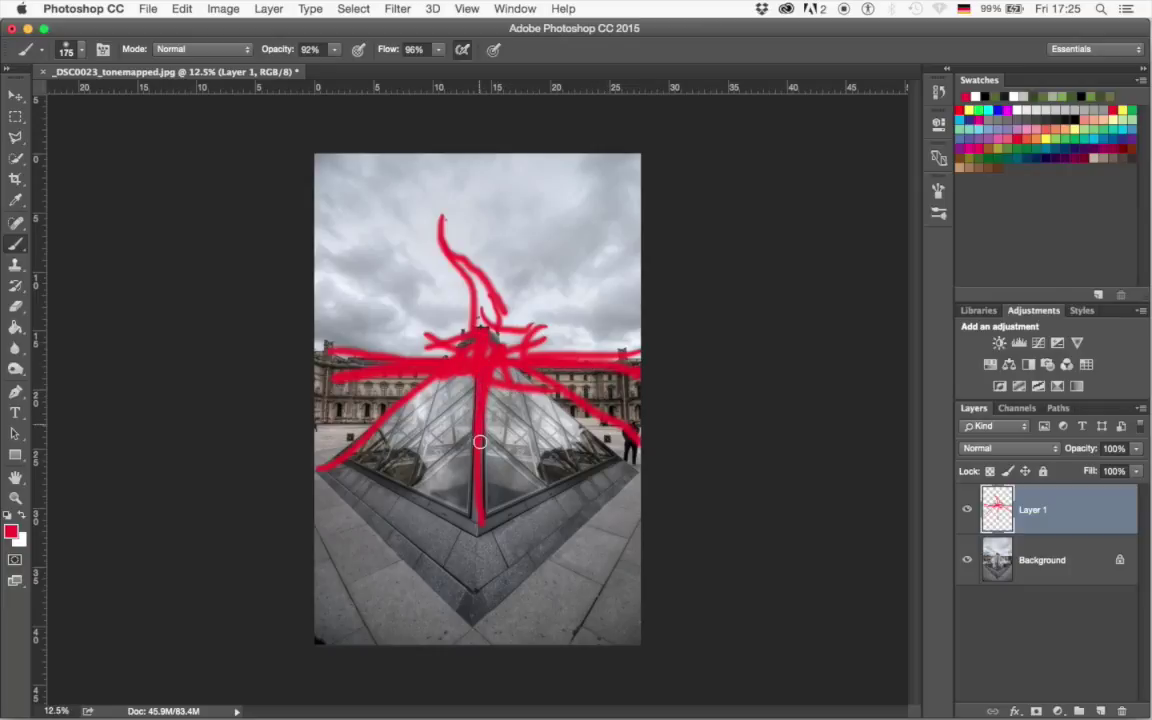
pyautogui.moveTo(480, 490)
pyautogui.mouseDown()
pyautogui.moveTo(350, 473)
pyautogui.moveTo(483, 497)
pyautogui.moveTo(578, 448)
pyautogui.moveTo(524, 490)
pyautogui.mouseUp()
pyautogui.moveTo(441, 405)
pyautogui.mouseDown()
pyautogui.moveTo(419, 453)
pyautogui.moveTo(441, 419)
pyautogui.moveTo(500, 440)
pyautogui.mouseUp()
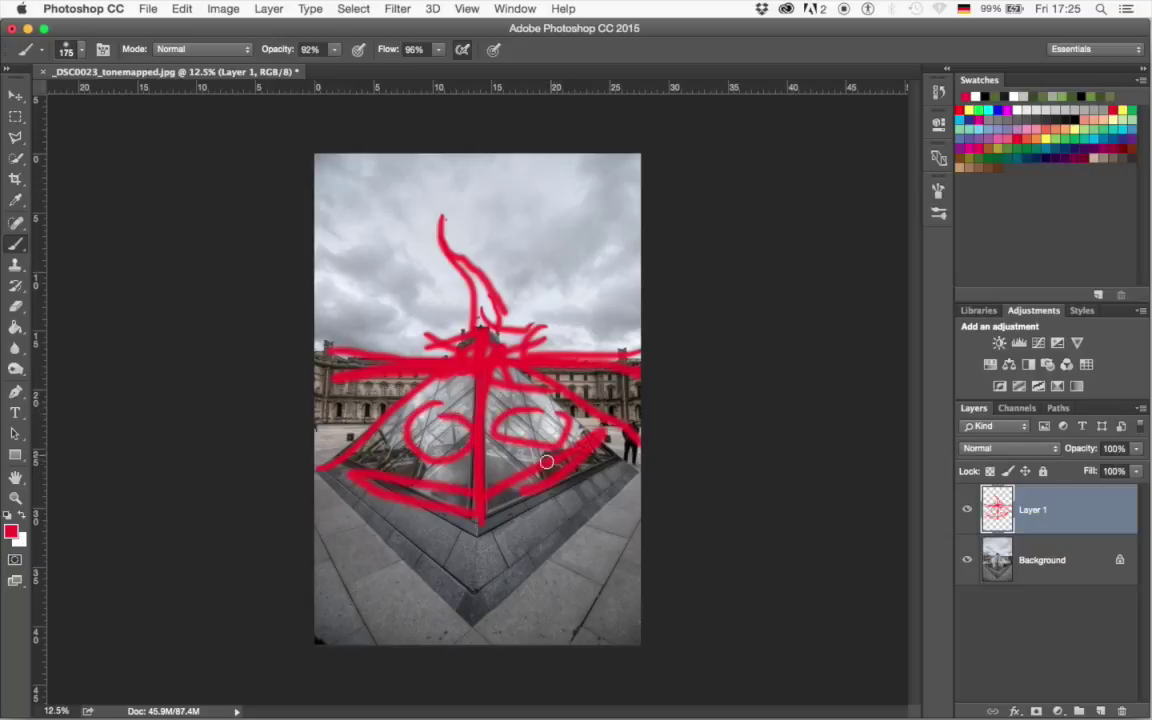
pyautogui.moveTo(352, 489)
pyautogui.mouseDown()
pyautogui.moveTo(468, 555)
pyautogui.moveTo(586, 500)
pyautogui.mouseUp()
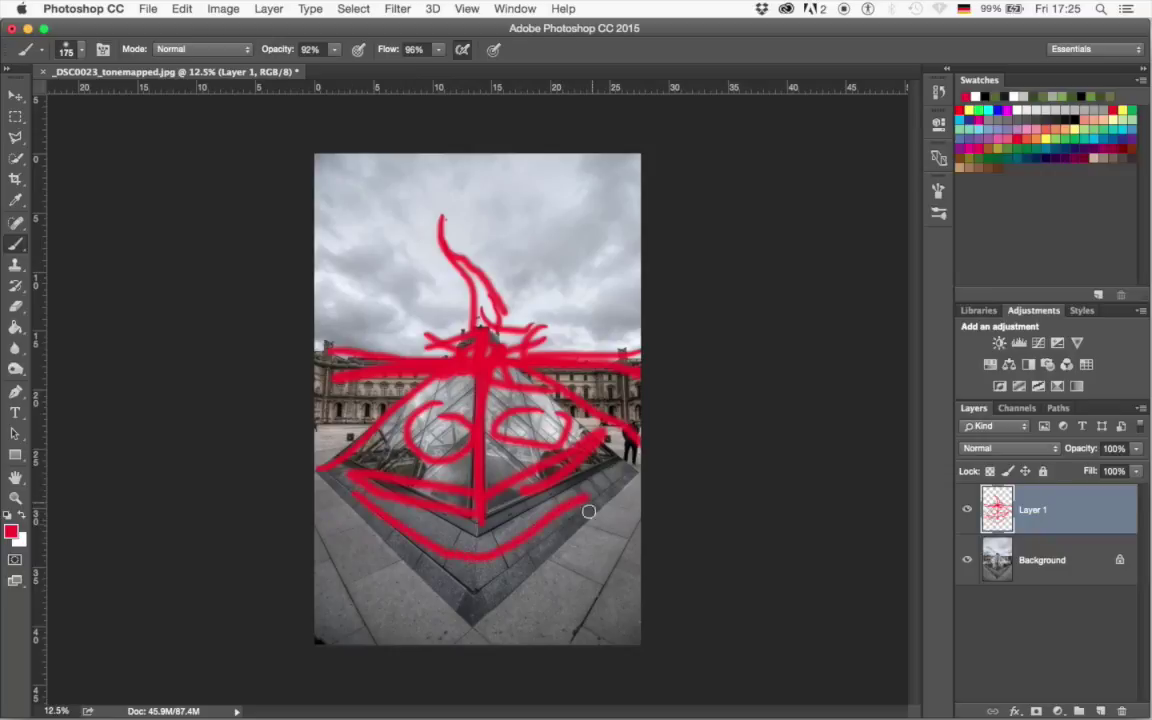
pyautogui.moveTo(357, 556); pyautogui.dragTo(577, 528)
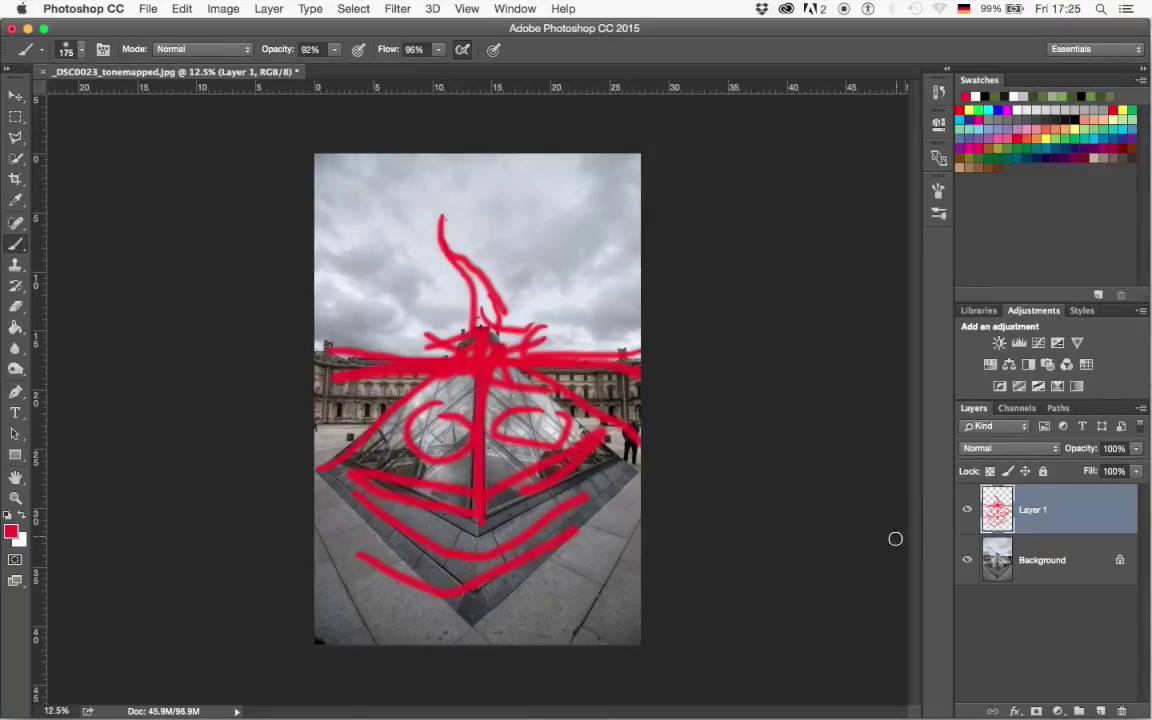
# Step: Delete the layer with the red guide strokes and add a Brightness/Contrast adjustment layer with contrast 65
pyautogui.press('Delete')
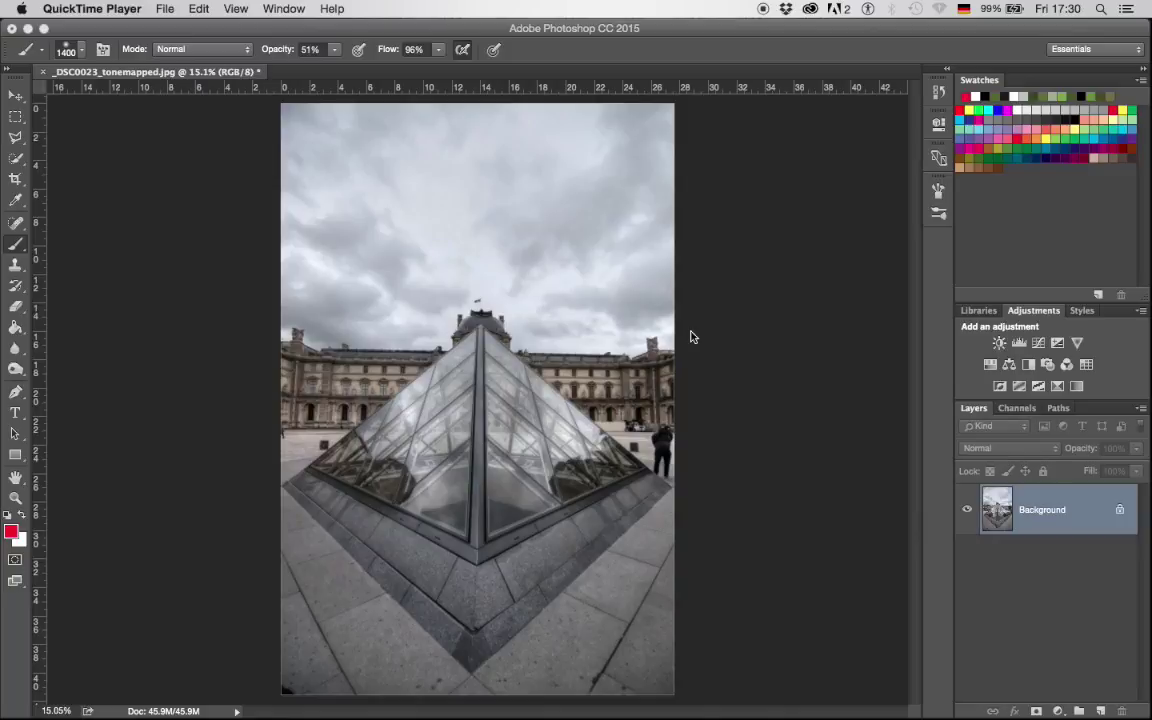
pyautogui.click(998, 343)
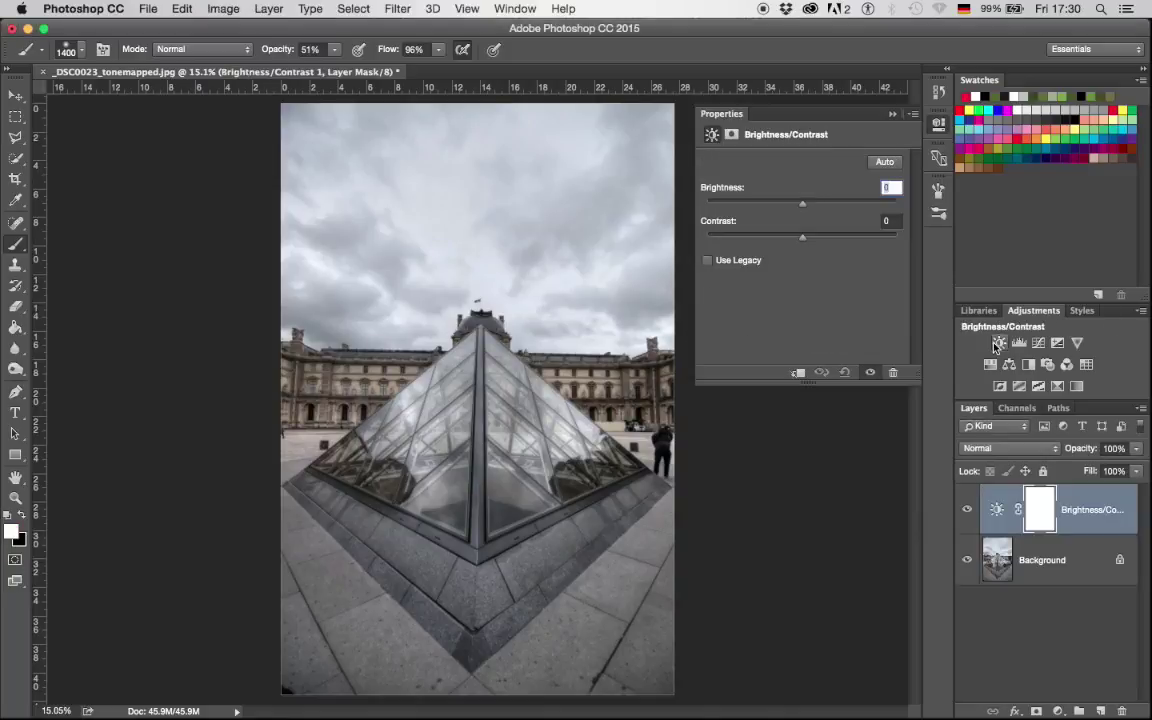
pyautogui.moveTo(803, 240); pyautogui.dragTo(864, 241)
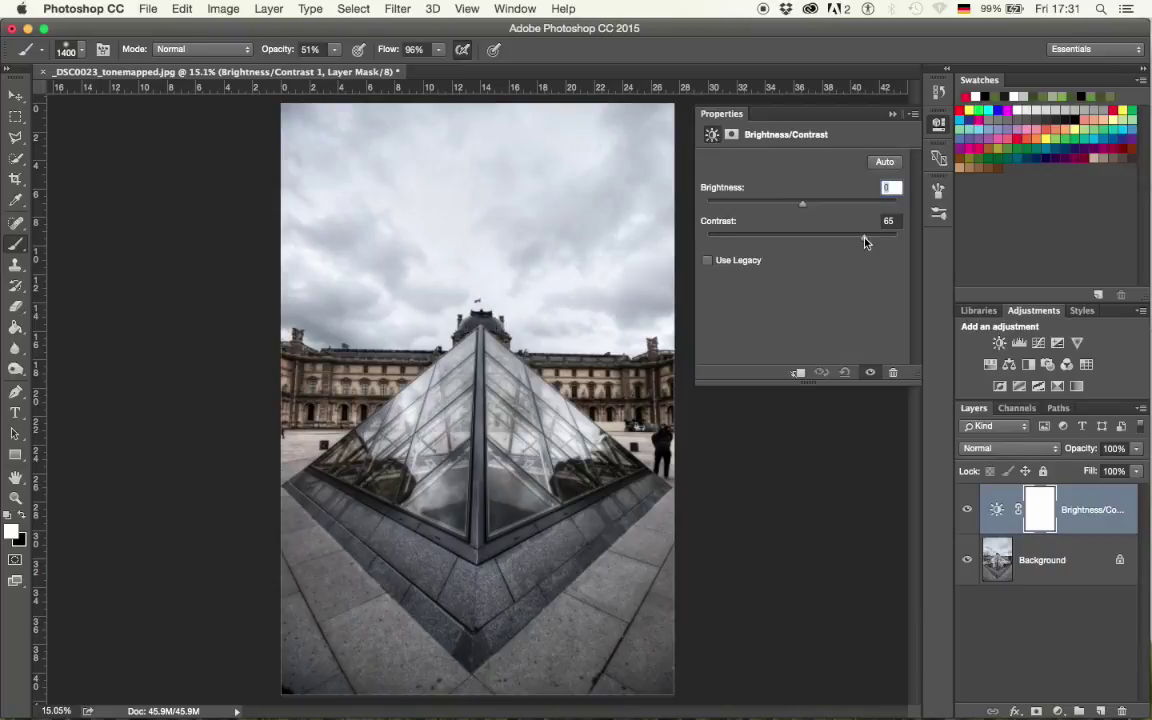
pyautogui.click(891, 116)
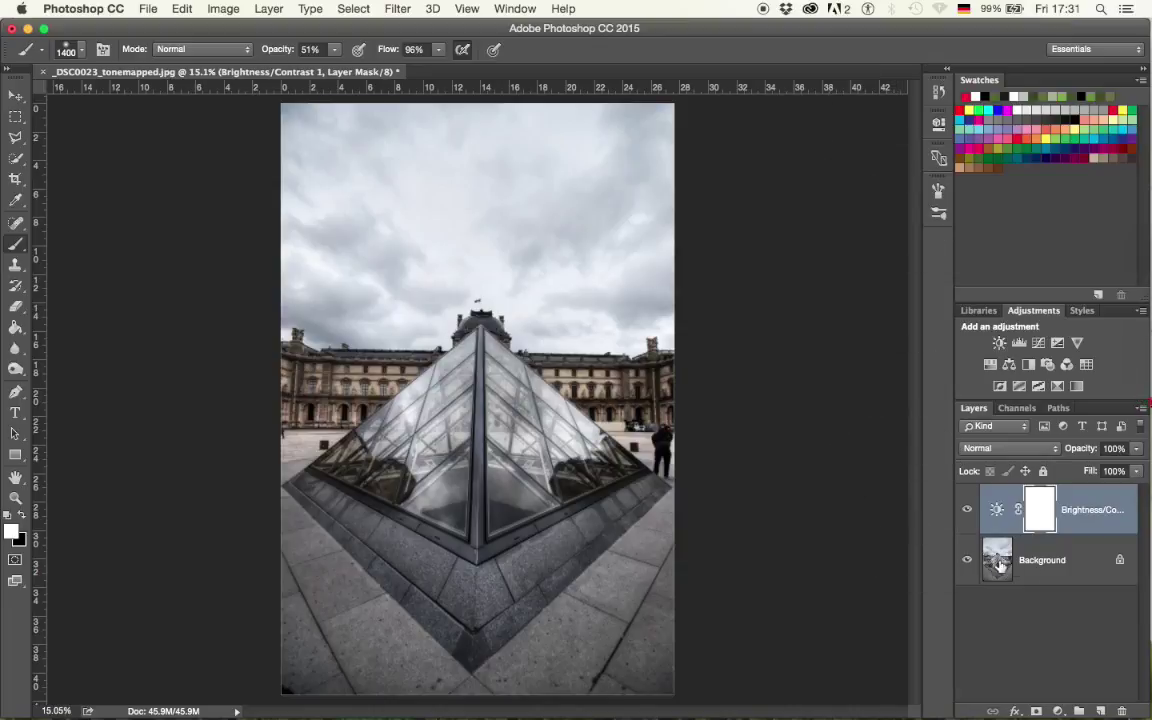
# Step: Duplicate the Background layer and clip the Brightness/Contrast adjustment to the duplicate
pyautogui.click(998, 566)
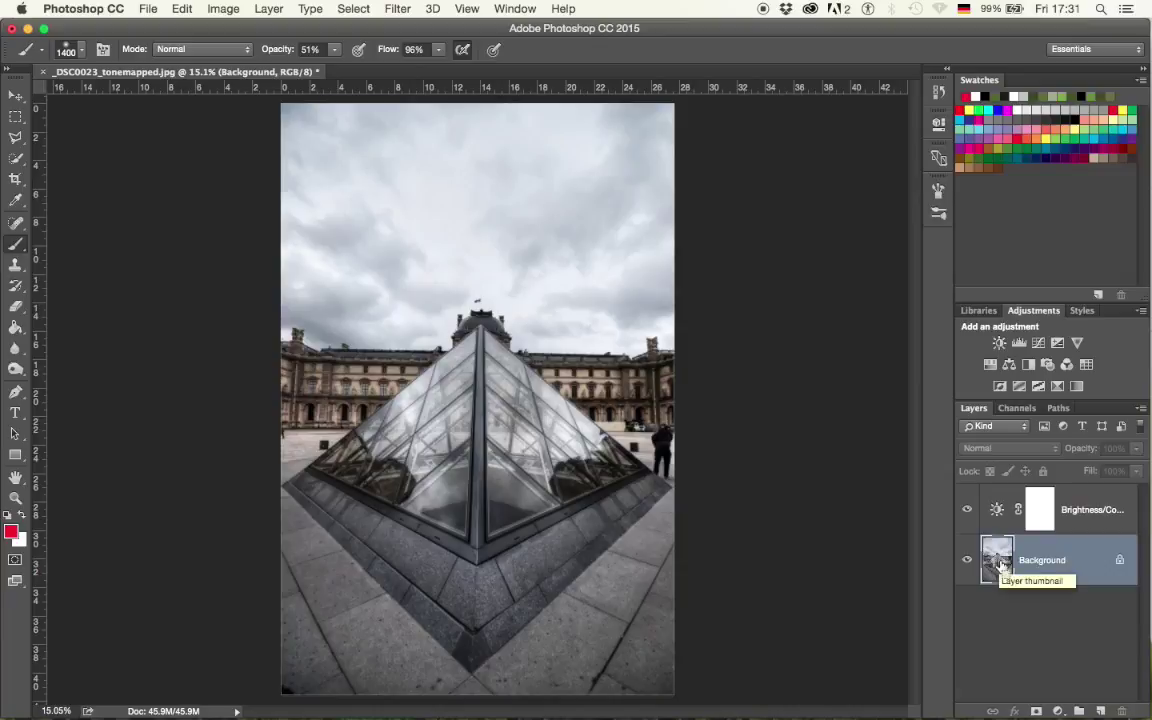
pyautogui.press('super+j')
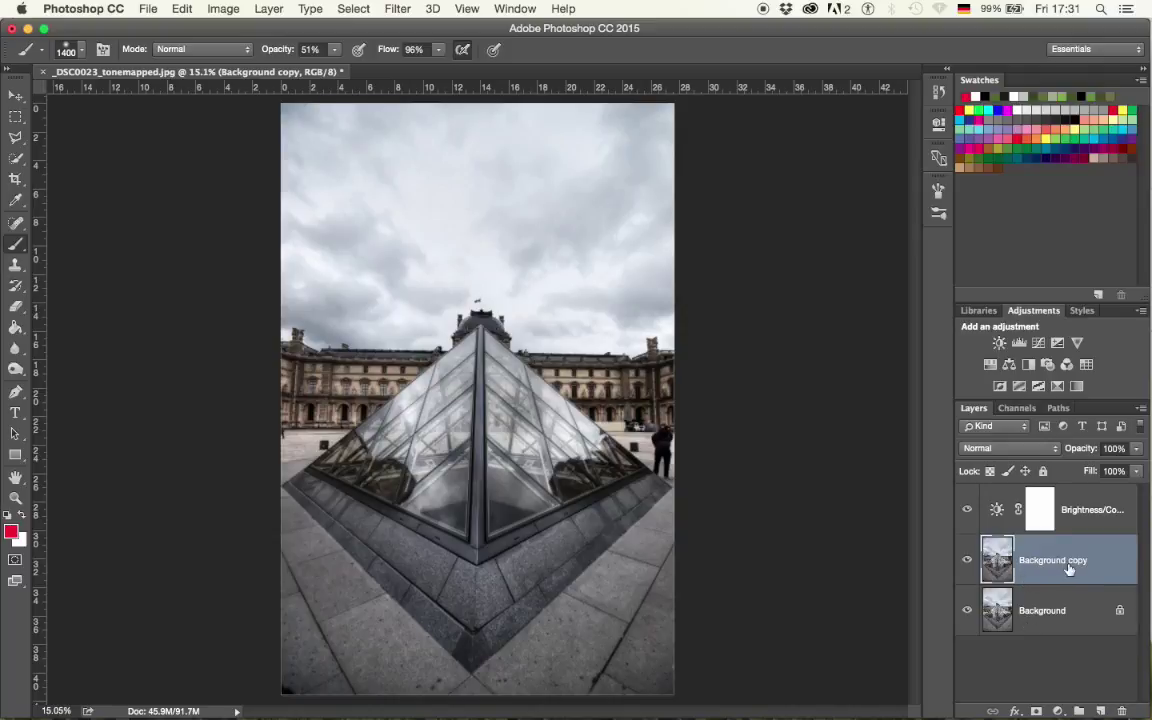
pyautogui.click(1043, 515)
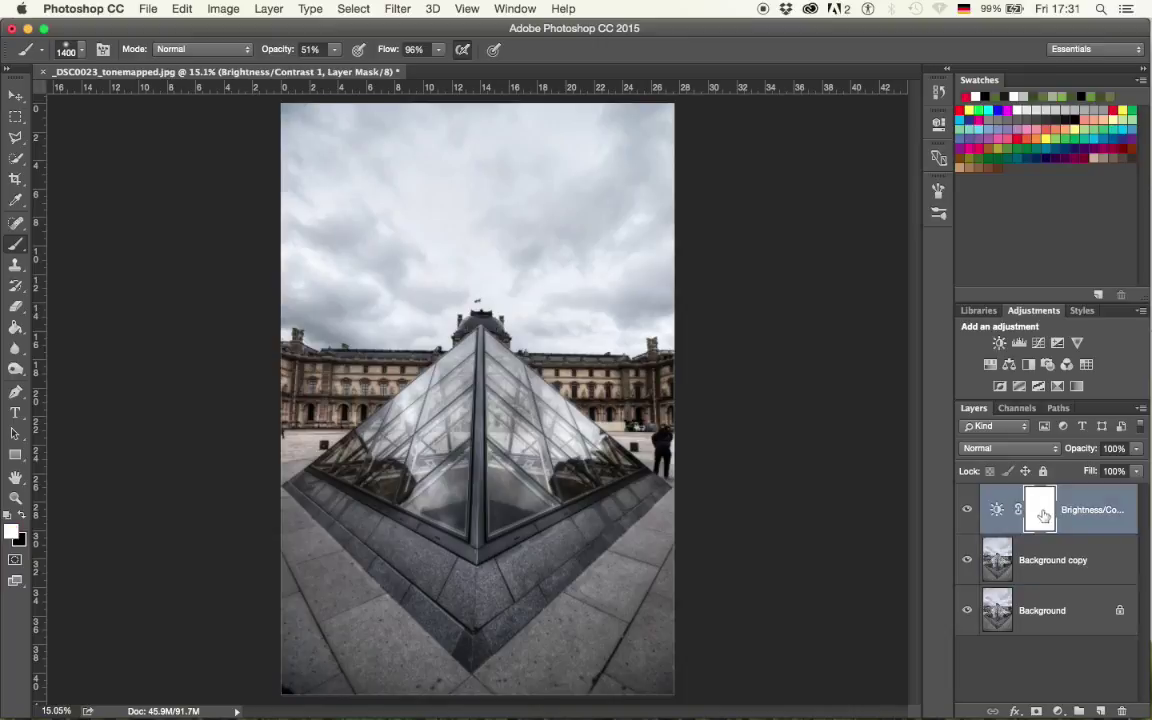
pyautogui.doubleClick(997, 509)
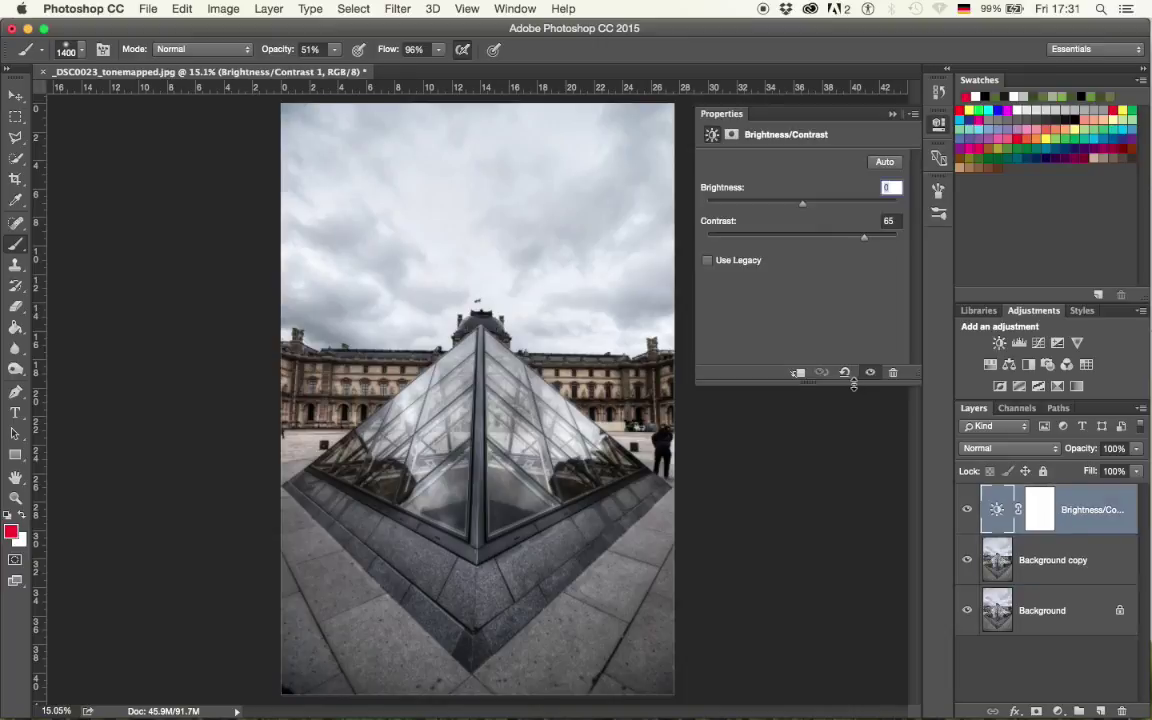
pyautogui.click(797, 374)
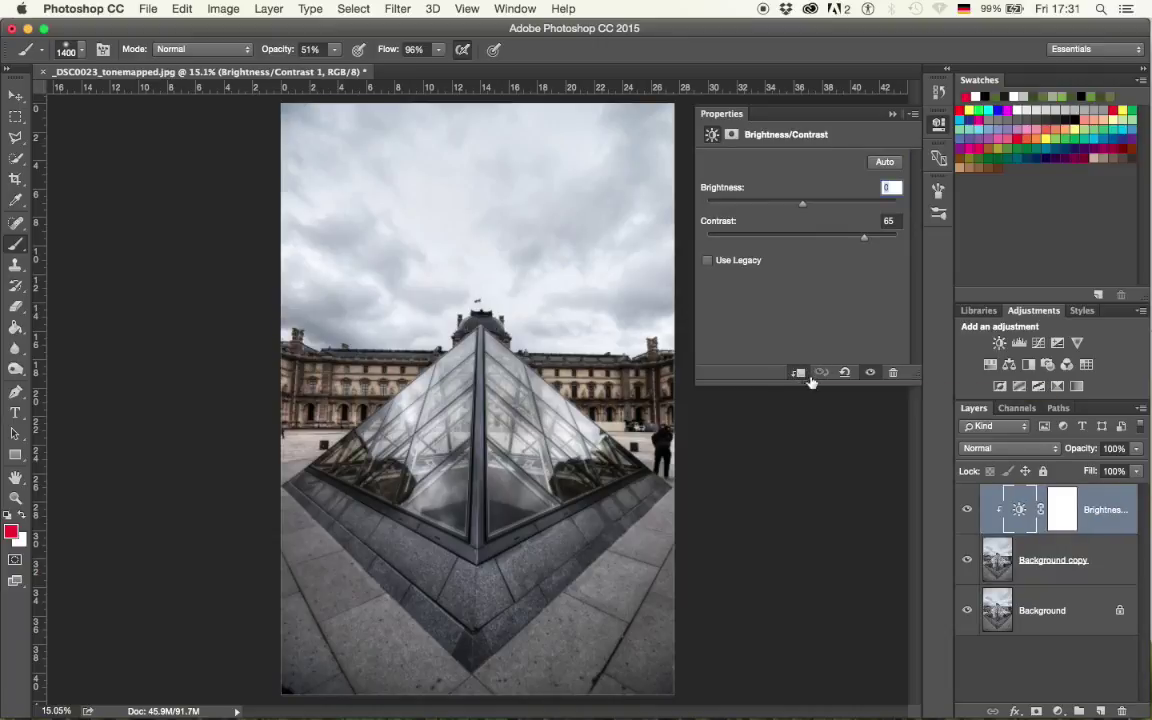
pyautogui.click(891, 116)
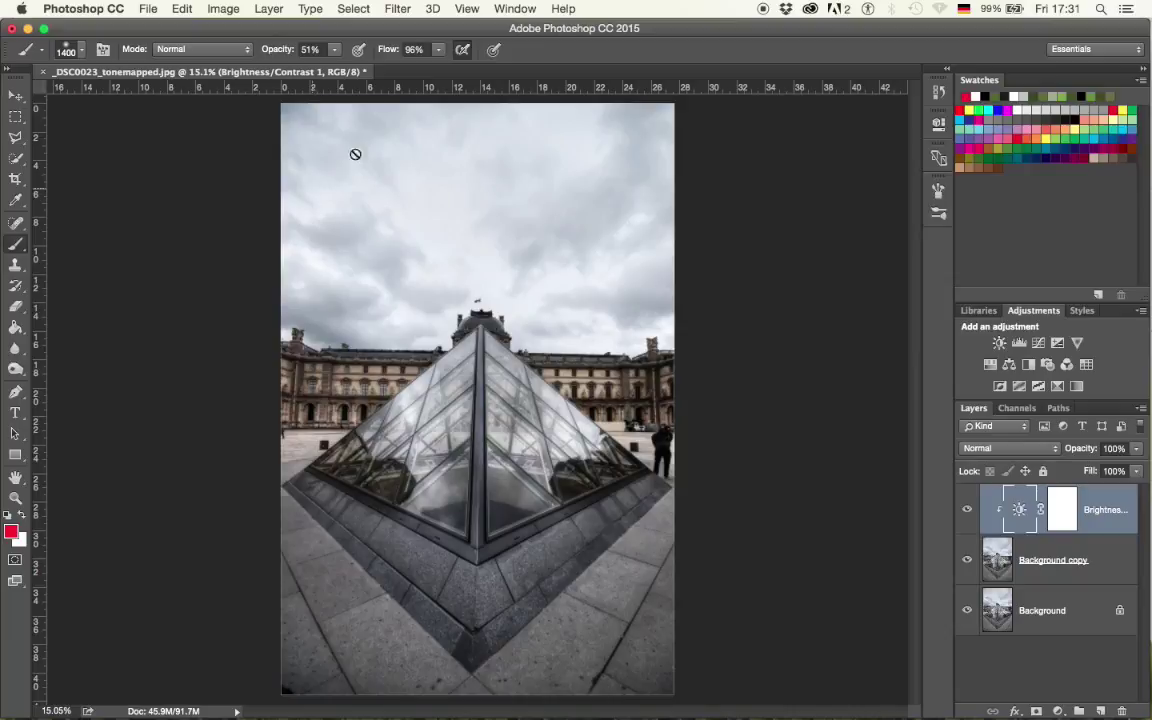
# Step: Add a Levels adjustment layer clipped to the Background copy, with RGB midtones at 0.55 and the white input level at 238
pyautogui.click(1021, 345)
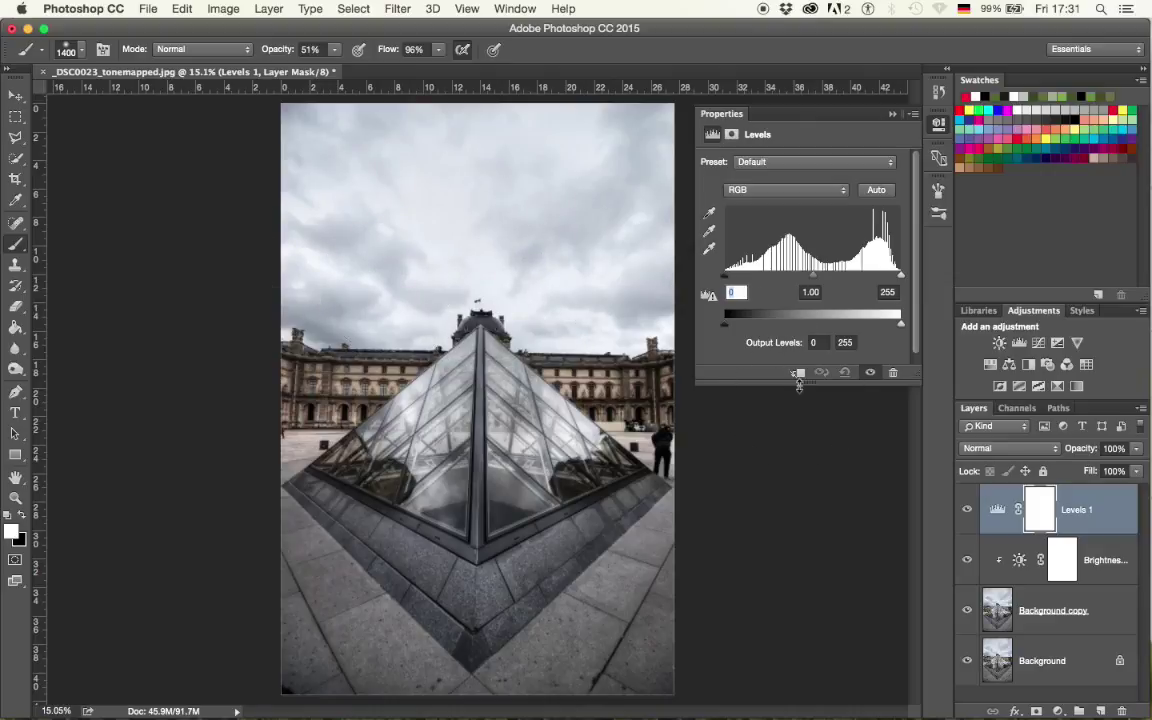
pyautogui.click(798, 373)
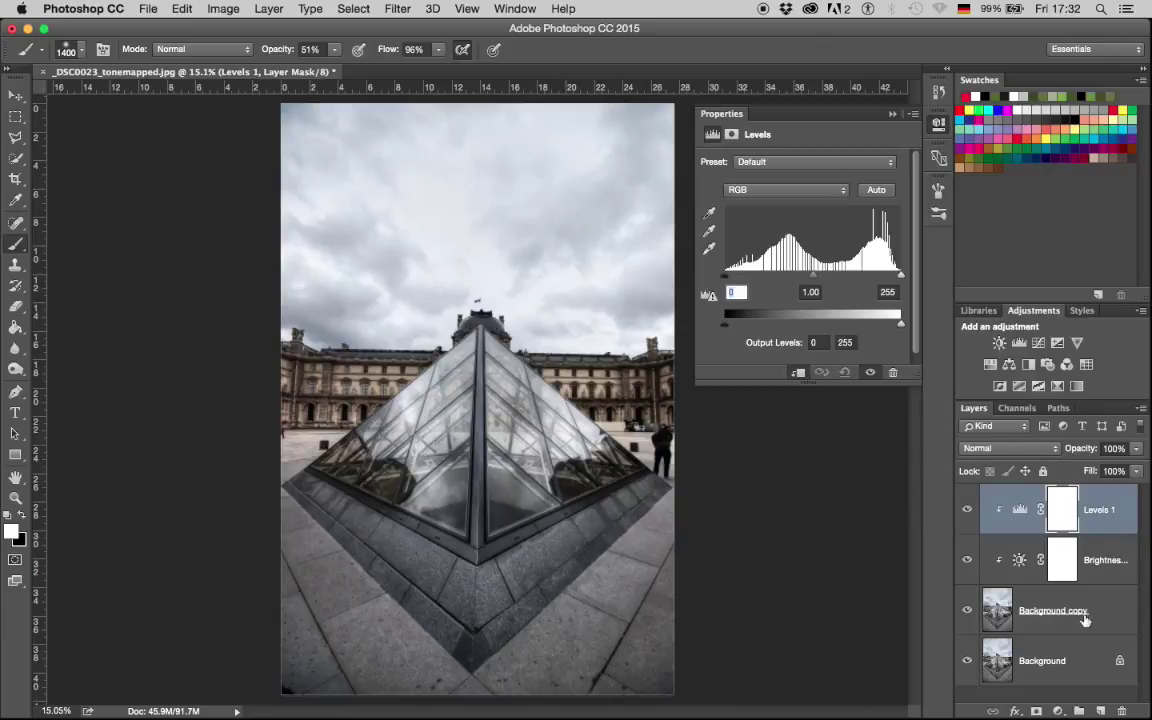
pyautogui.moveTo(815, 281); pyautogui.dragTo(838, 283)
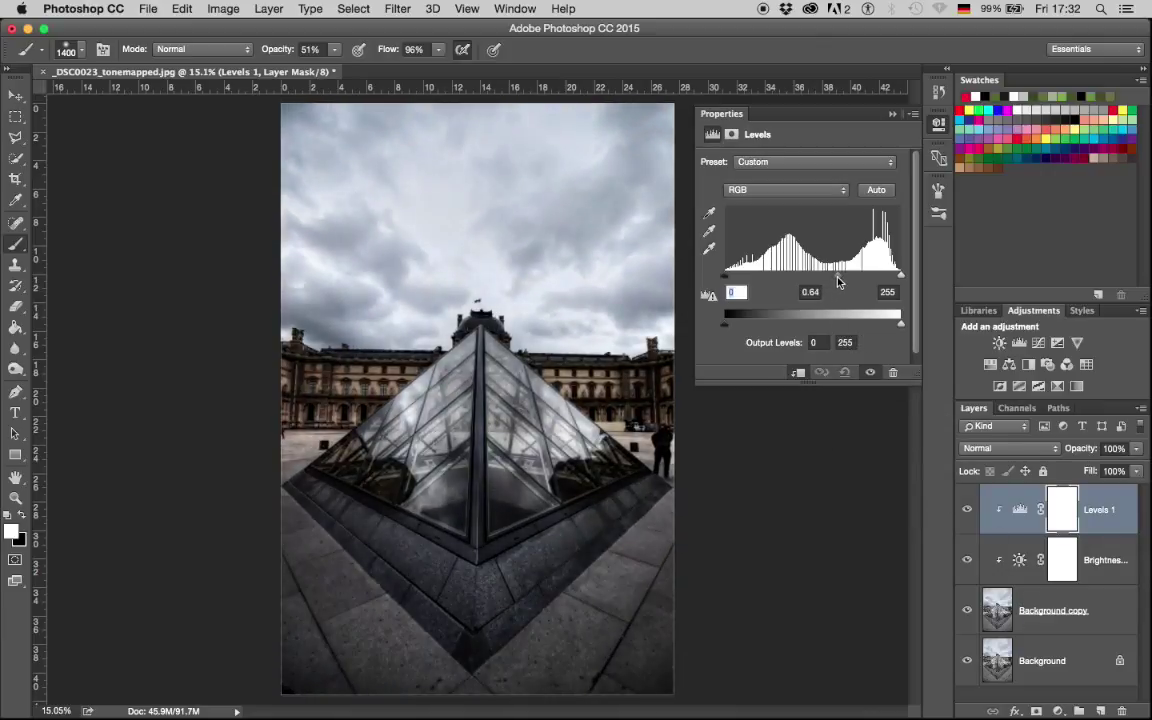
pyautogui.click(765, 191)
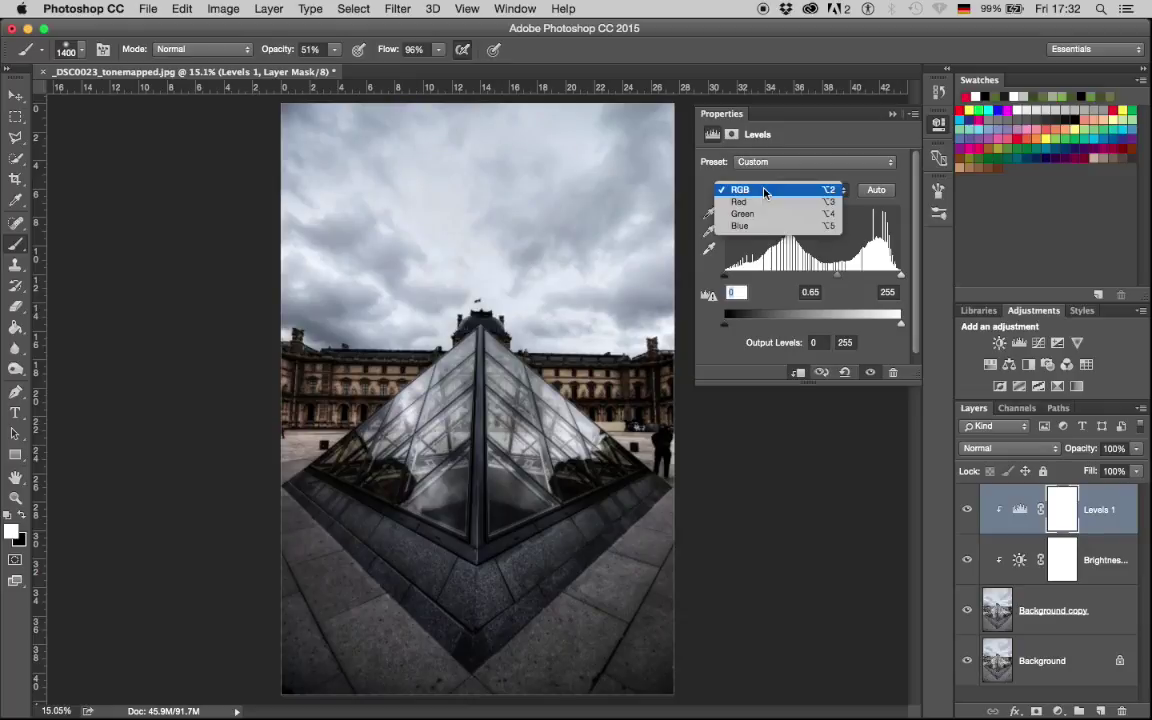
pyautogui.click(764, 191)
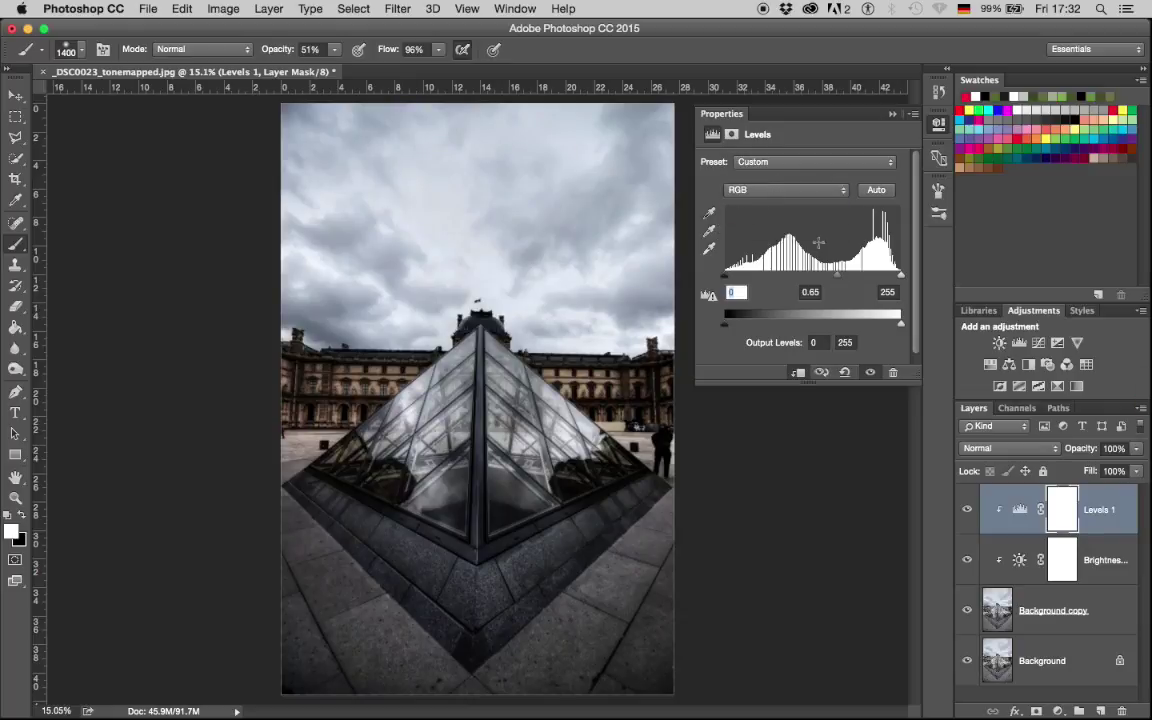
pyautogui.moveTo(840, 280)
pyautogui.mouseDown()
pyautogui.moveTo(815, 275)
pyautogui.moveTo(840, 280)
pyautogui.mouseUp()
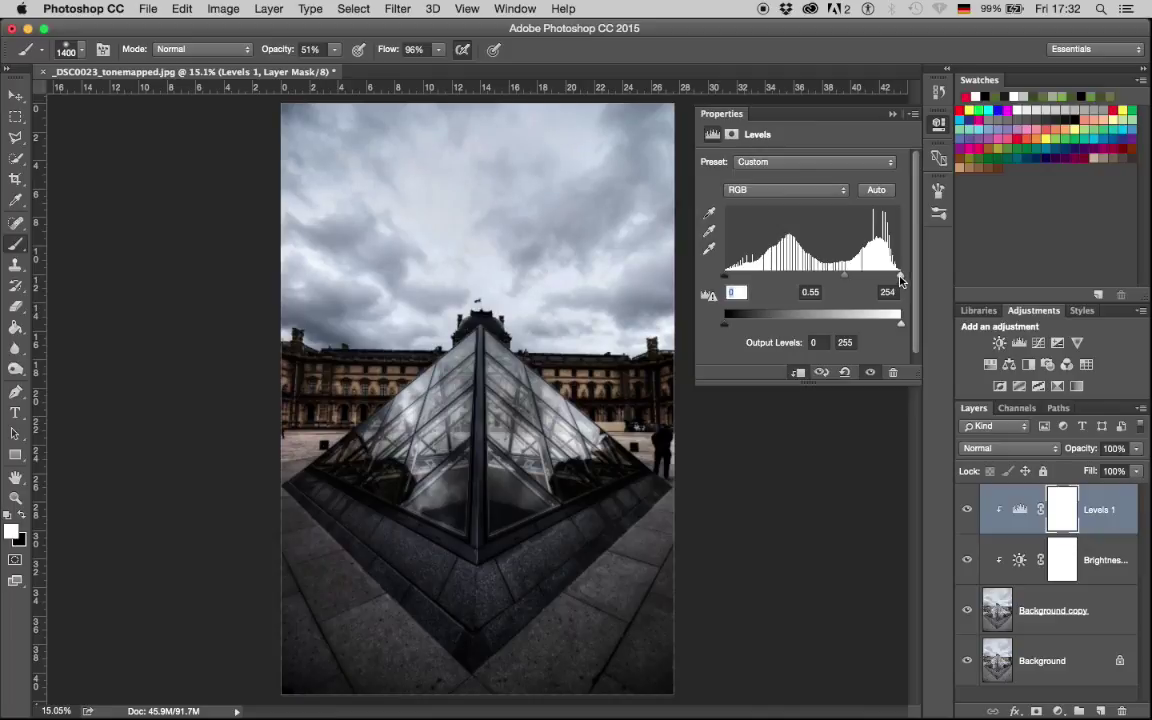
pyautogui.moveTo(900, 281); pyautogui.dragTo(893, 282)
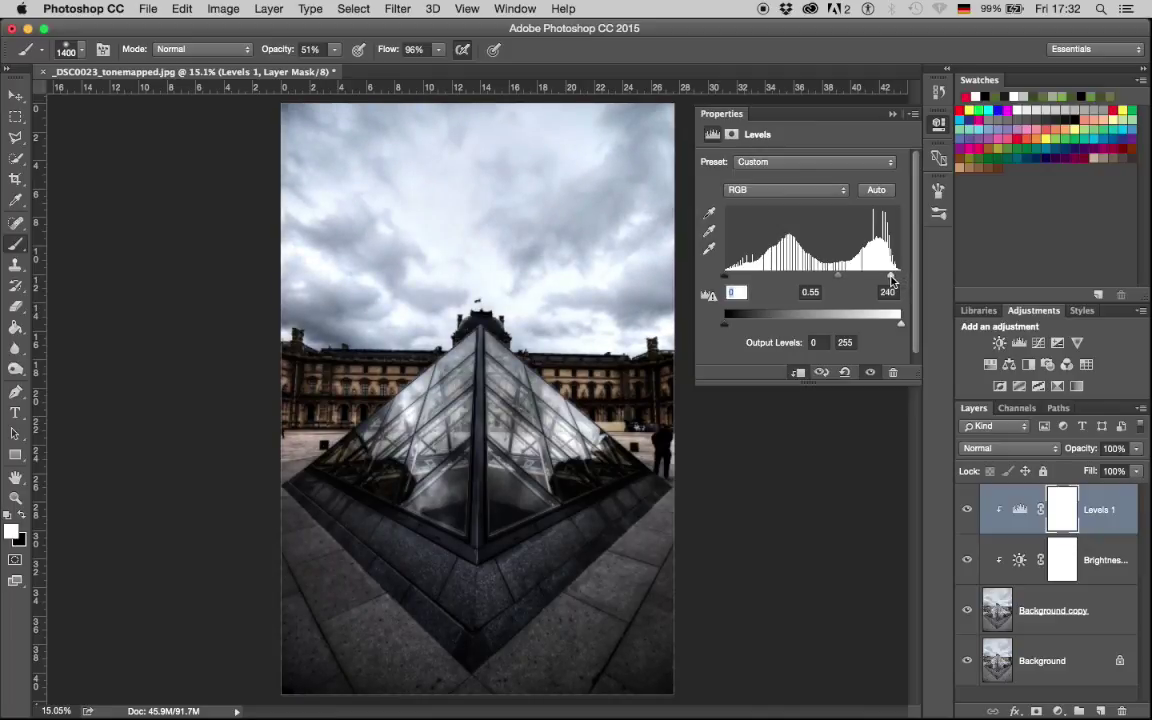
pyautogui.moveTo(893, 282)
pyautogui.mouseDown()
pyautogui.moveTo(857, 278)
pyautogui.moveTo(892, 278)
pyautogui.mouseUp()
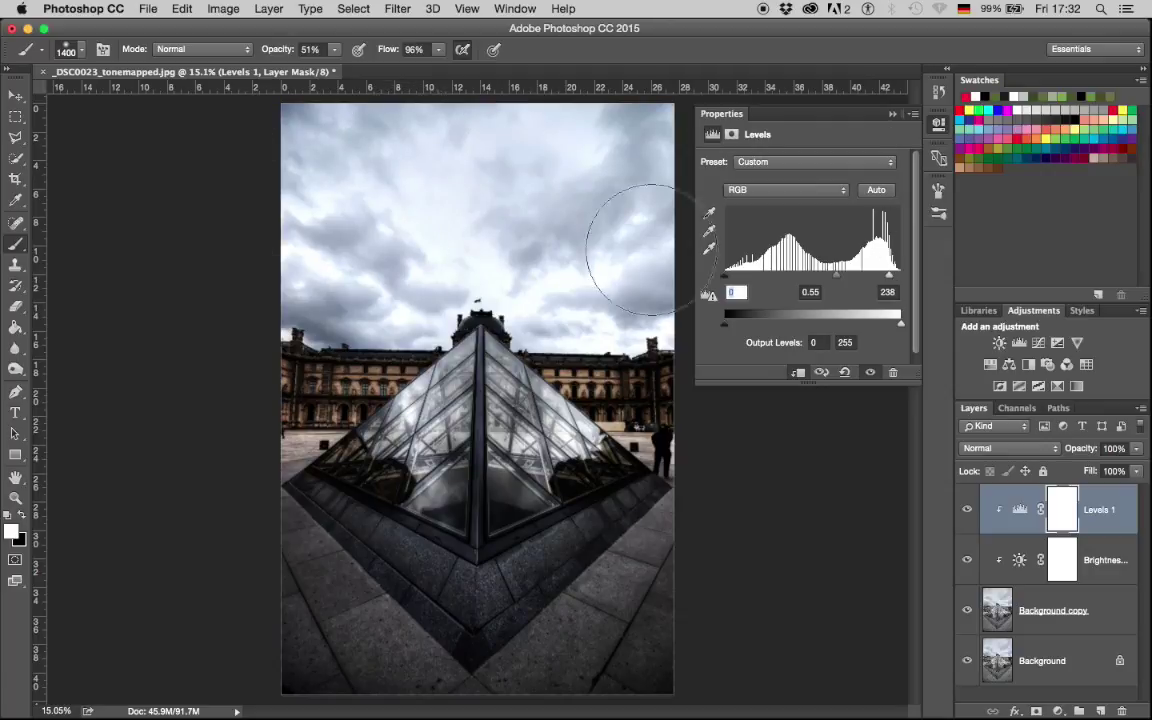
pyautogui.click(892, 115)
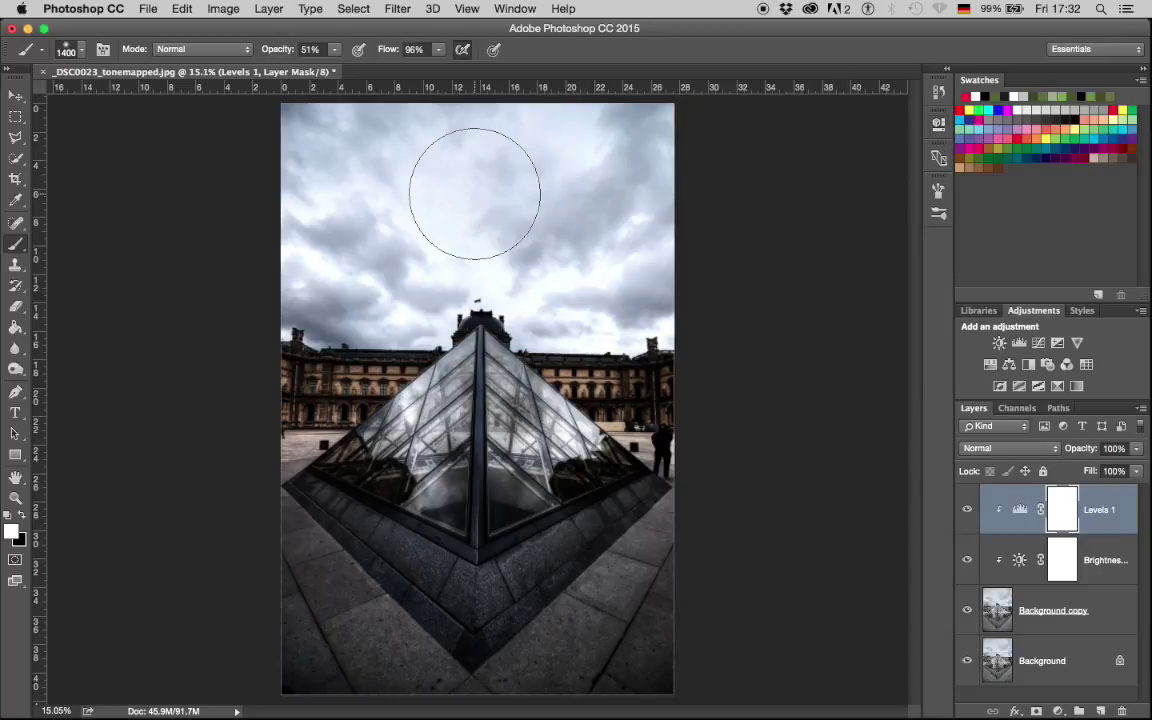
# Step: Examine the pyramid's glass panes, its base and the sky up close to judge the effect of the Levels adjustment
pyautogui.scroll(5, 476, 398)
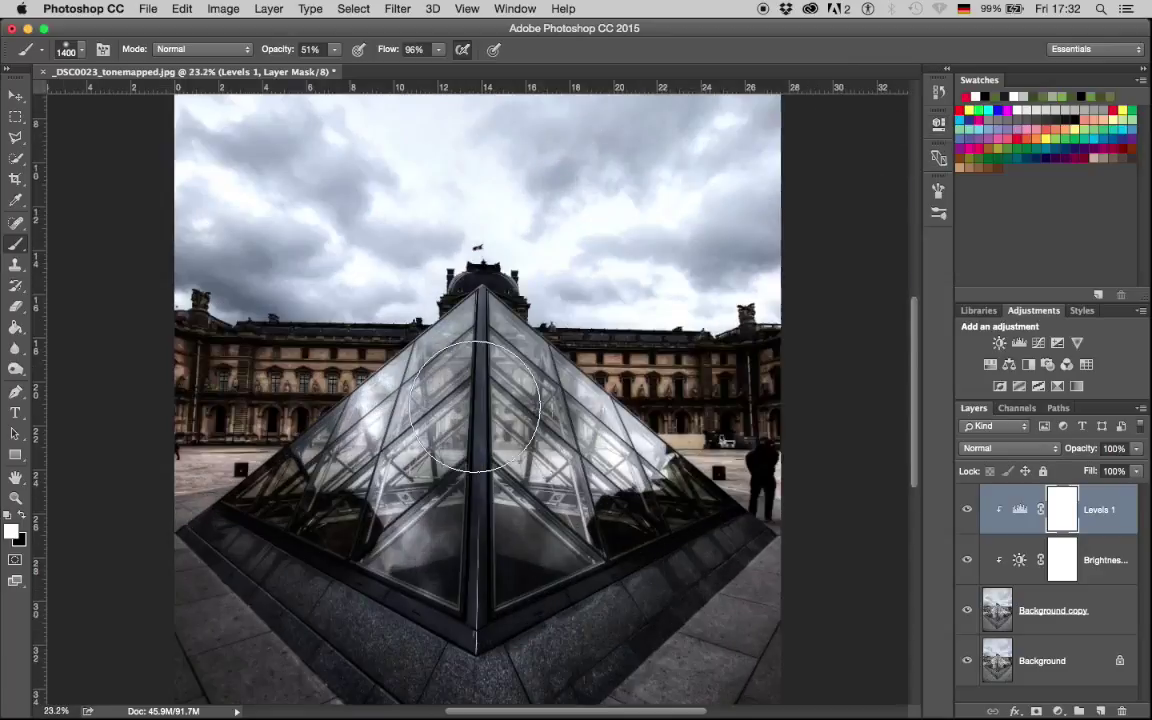
pyautogui.scroll(3, 476, 406)
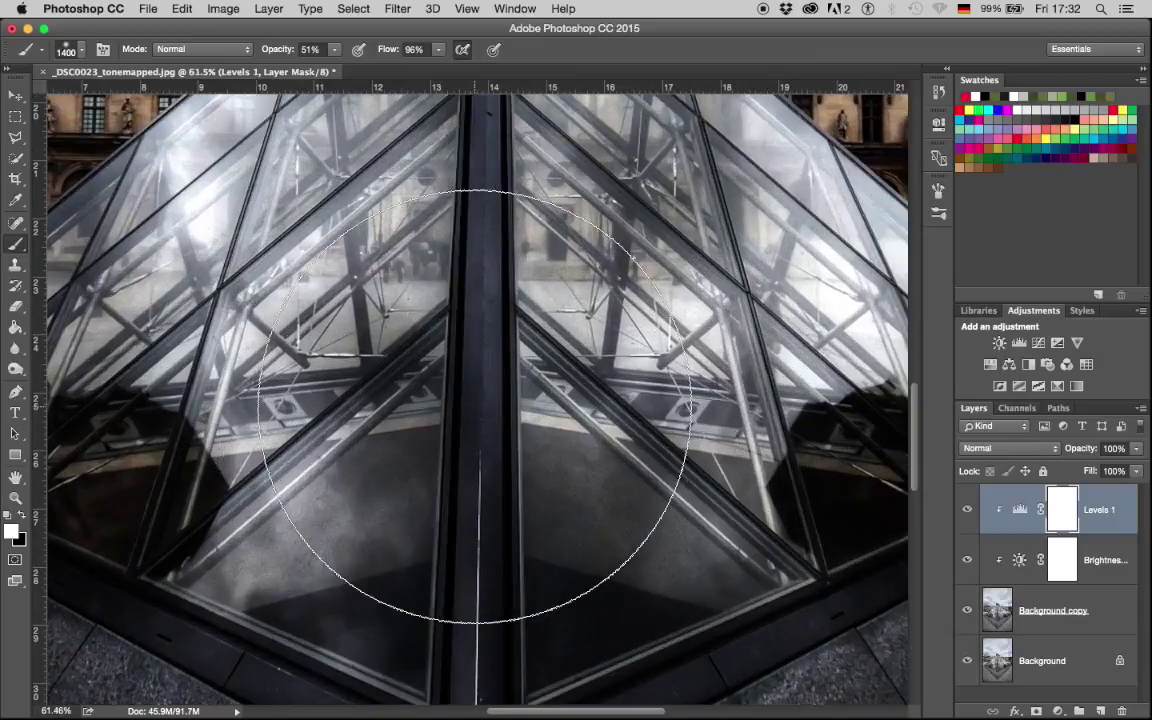
pyautogui.scroll(-3, 475, 400)
pyautogui.hscroll(-3, 475, 400)
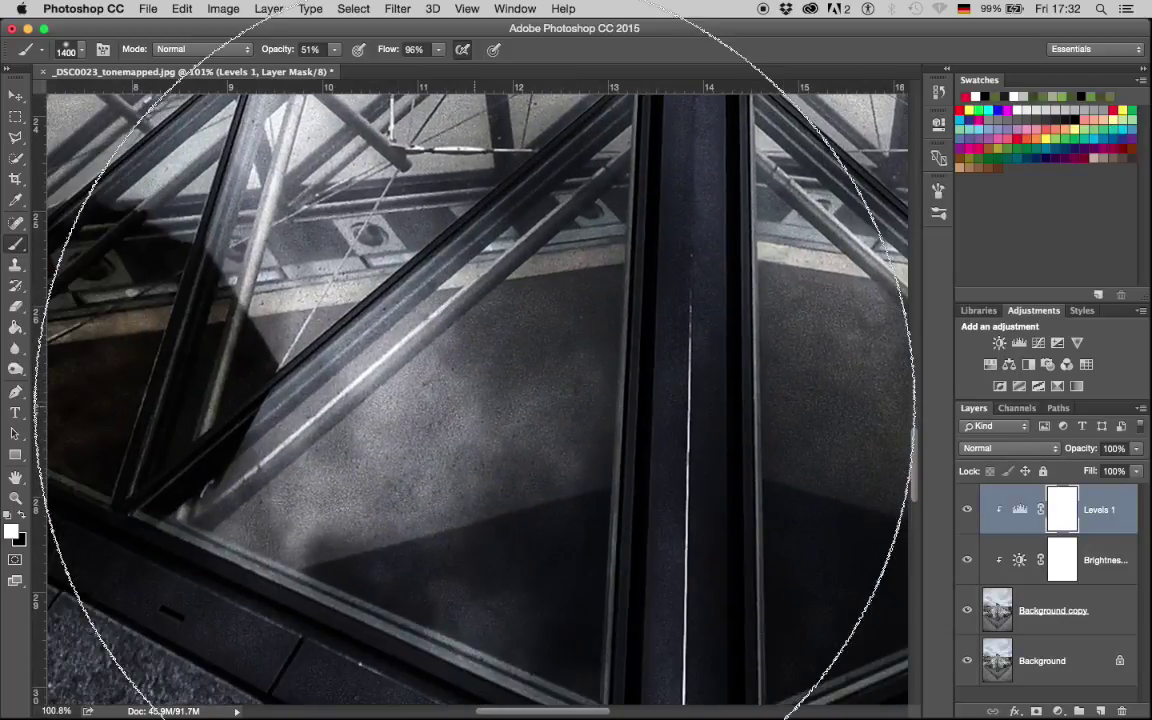
pyautogui.hscroll(5, 475, 400)
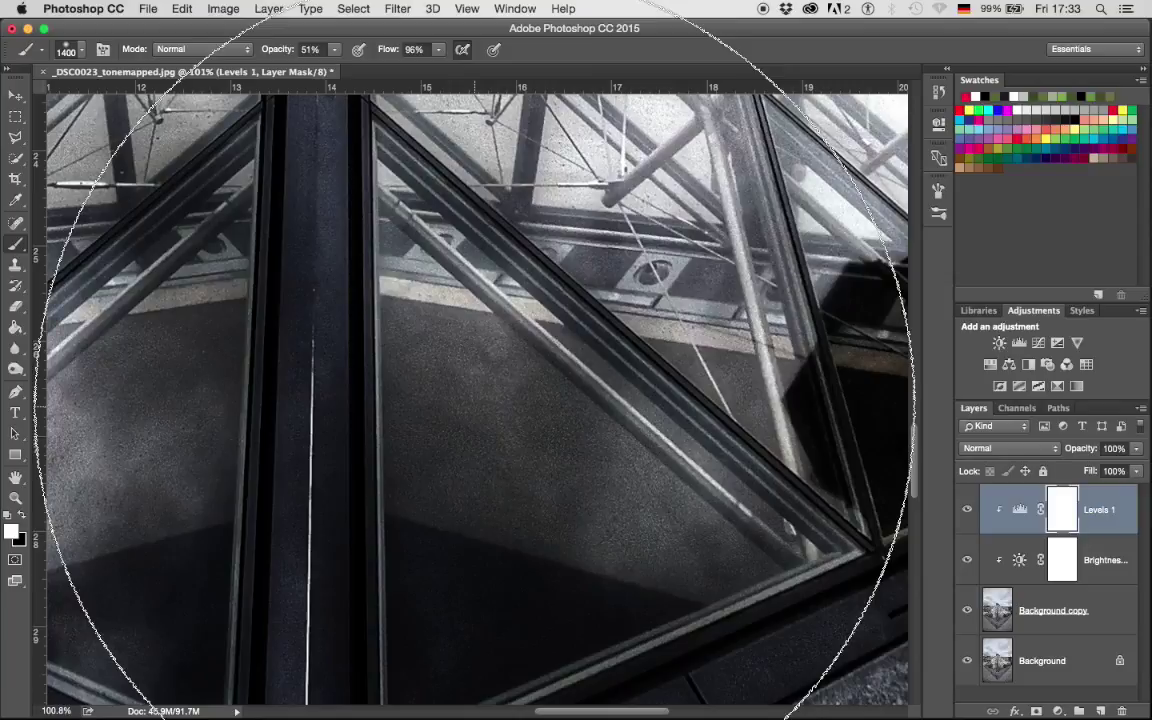
pyautogui.scroll(-8, 473, 390)
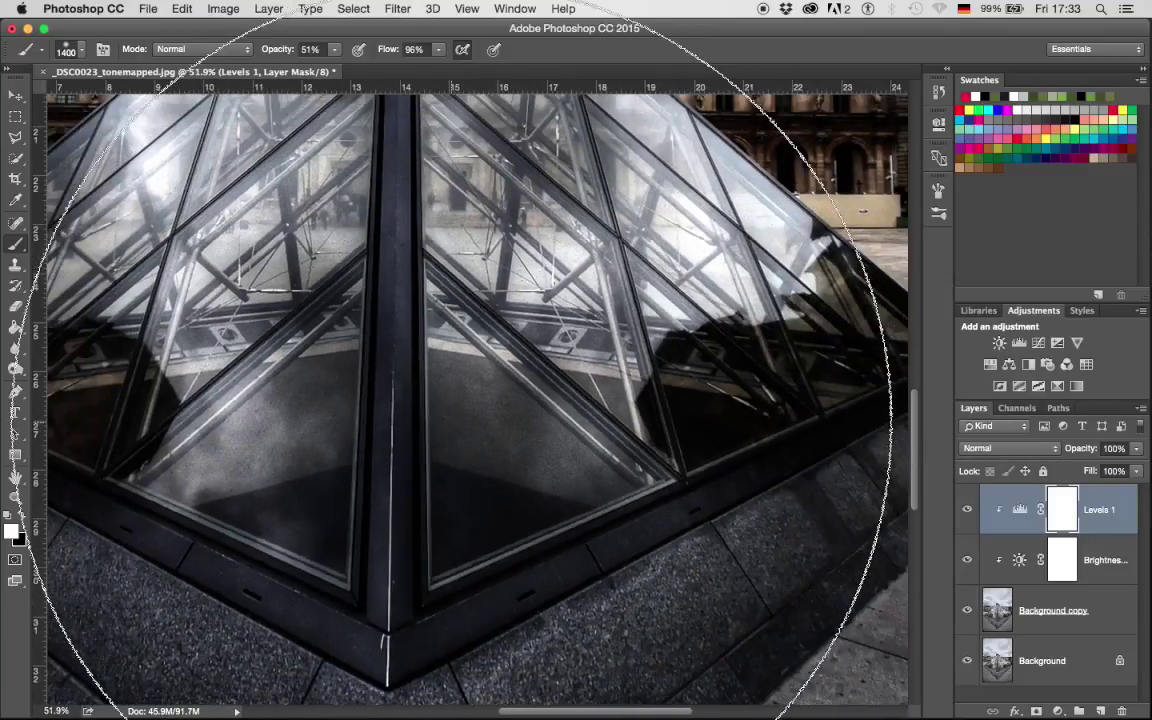
pyautogui.scroll(8, 451, 422)
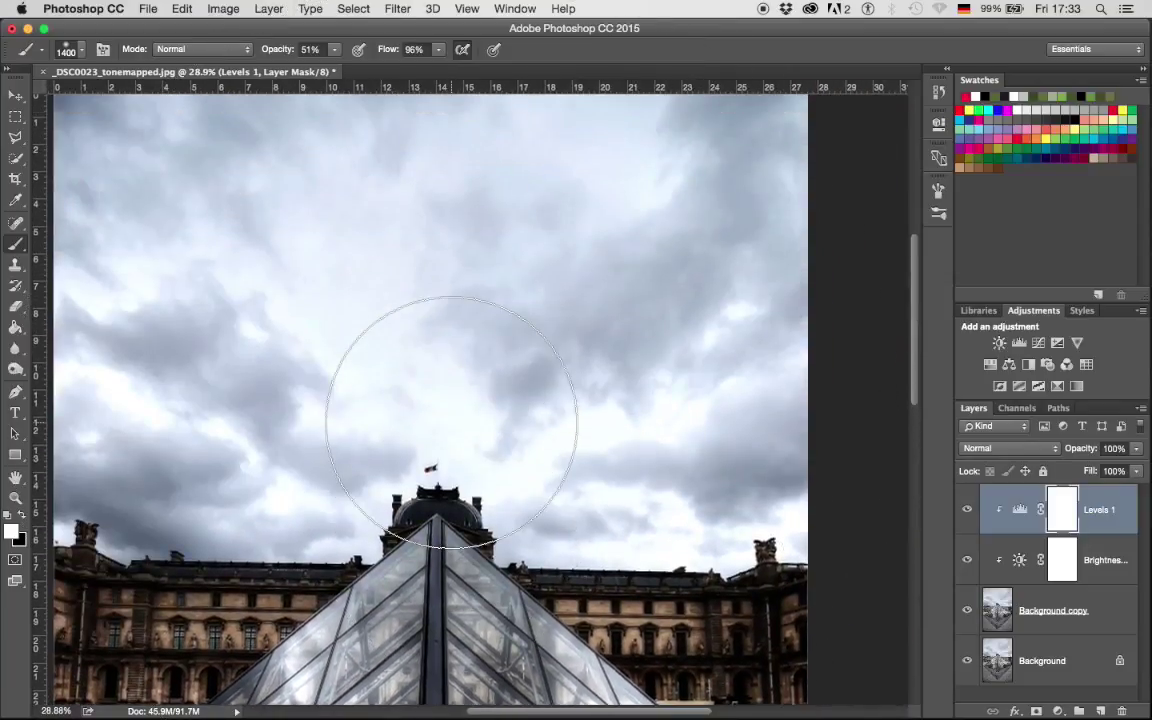
pyautogui.scroll(-5, 451, 422)
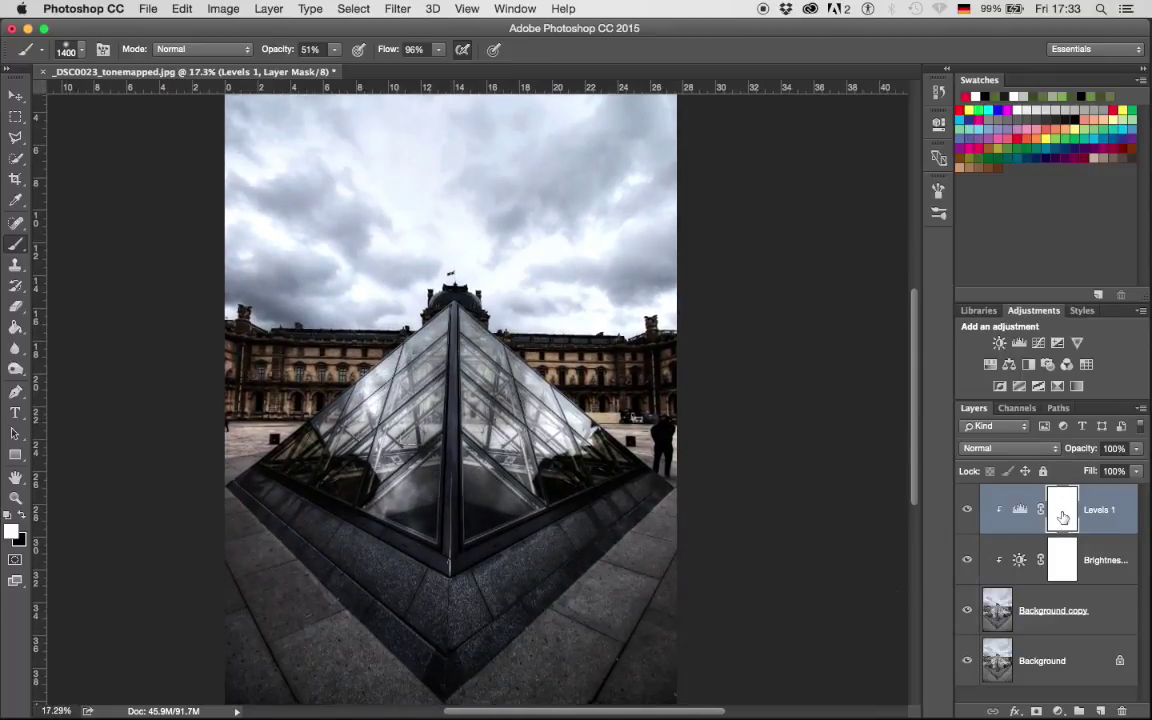
# Step: Invert the Levels 1 mask to black and paint white over the sky to restrict the adjustment to the clouds
pyautogui.press('super+i')
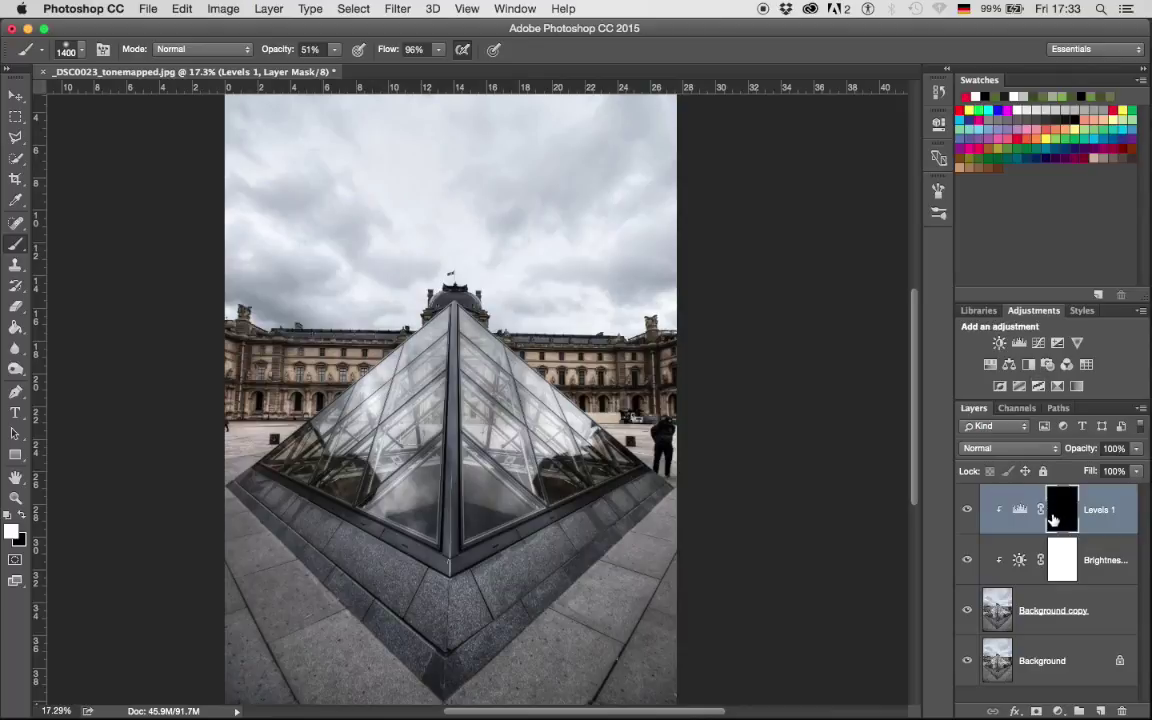
pyautogui.scroll(3, 692, 340)
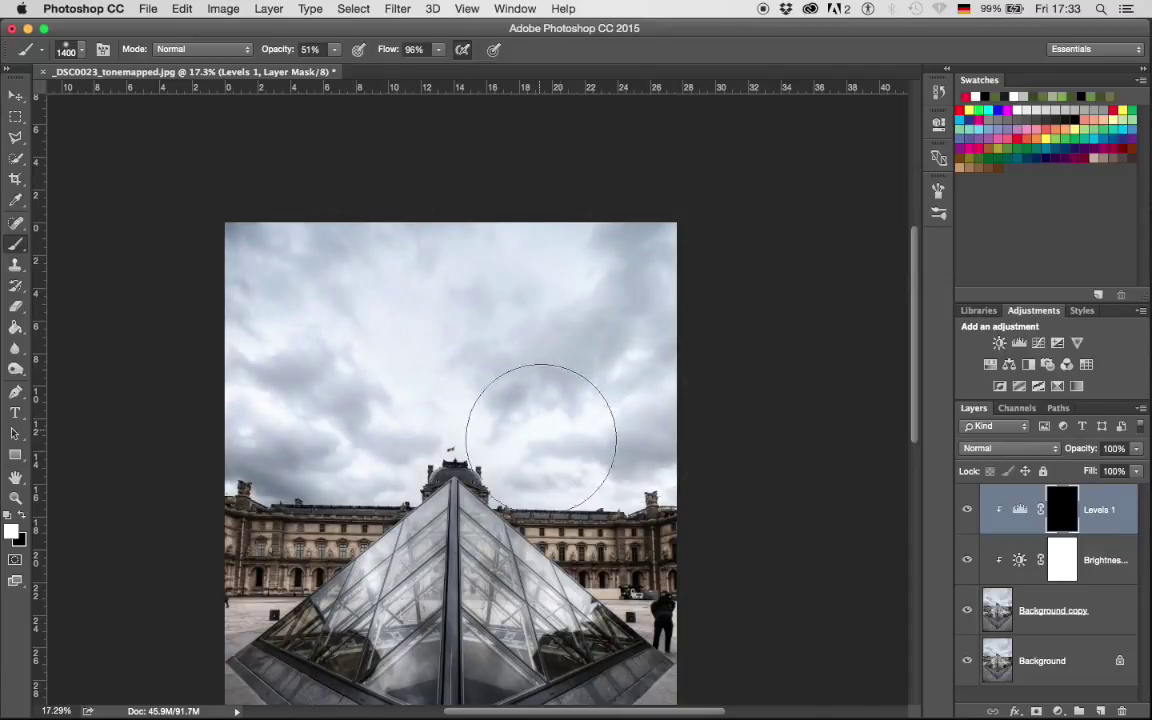
pyautogui.moveTo(199, 283)
pyautogui.mouseDown()
pyautogui.moveTo(489, 329)
pyautogui.moveTo(293, 404)
pyautogui.moveTo(446, 344)
pyautogui.mouseUp()
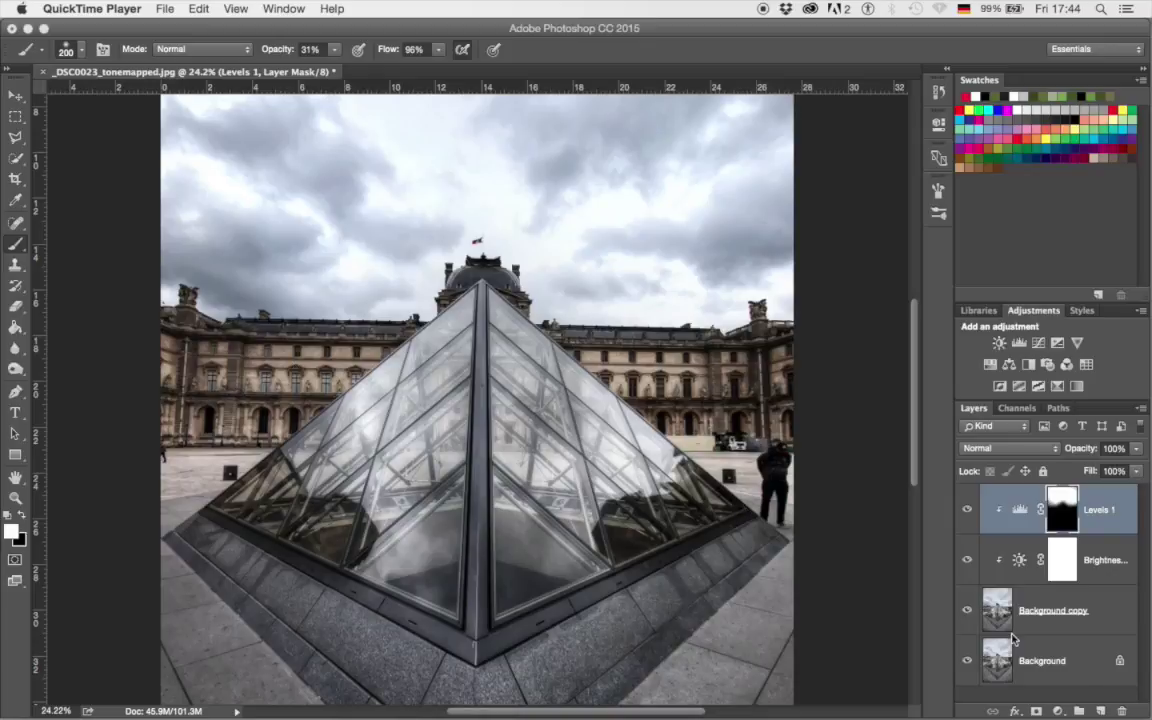
# Step: Create a new empty layer above the Levels 1 adjustment
pyautogui.click(1099, 711)
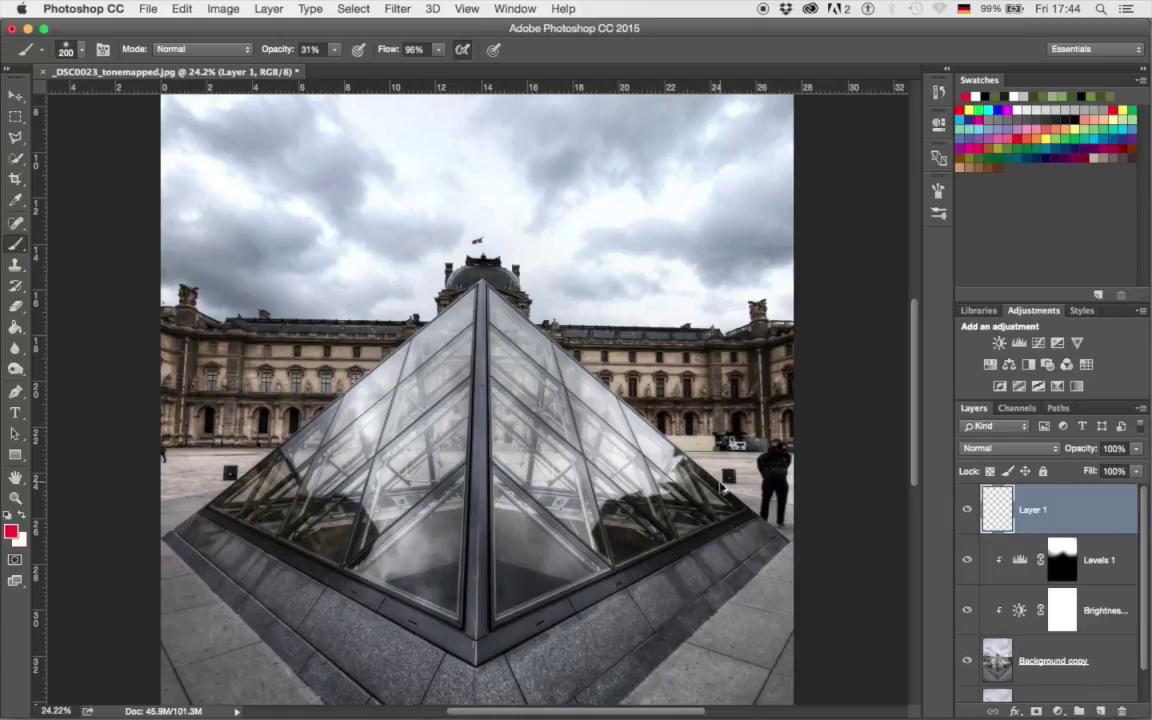
# Step: Stamp all visible layers into the empty Layer 1 and add a Curves adjustment layer clipped to it
pyautogui.press('super+alt+shift+e')
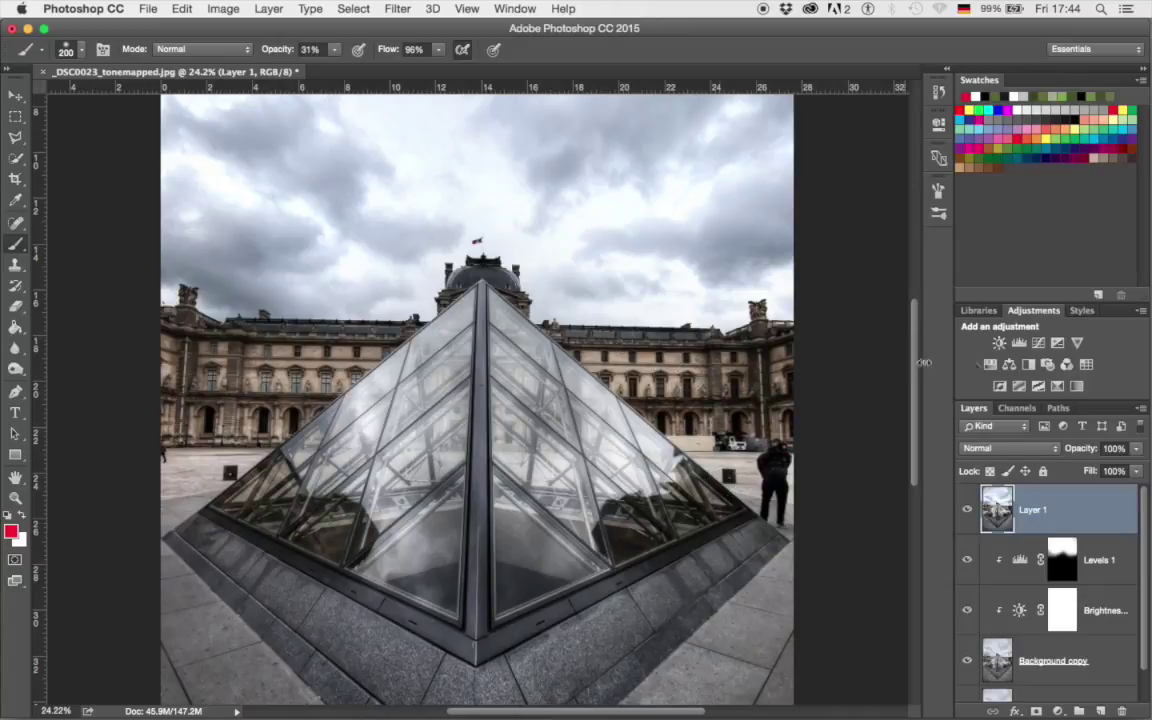
pyautogui.click(1038, 343)
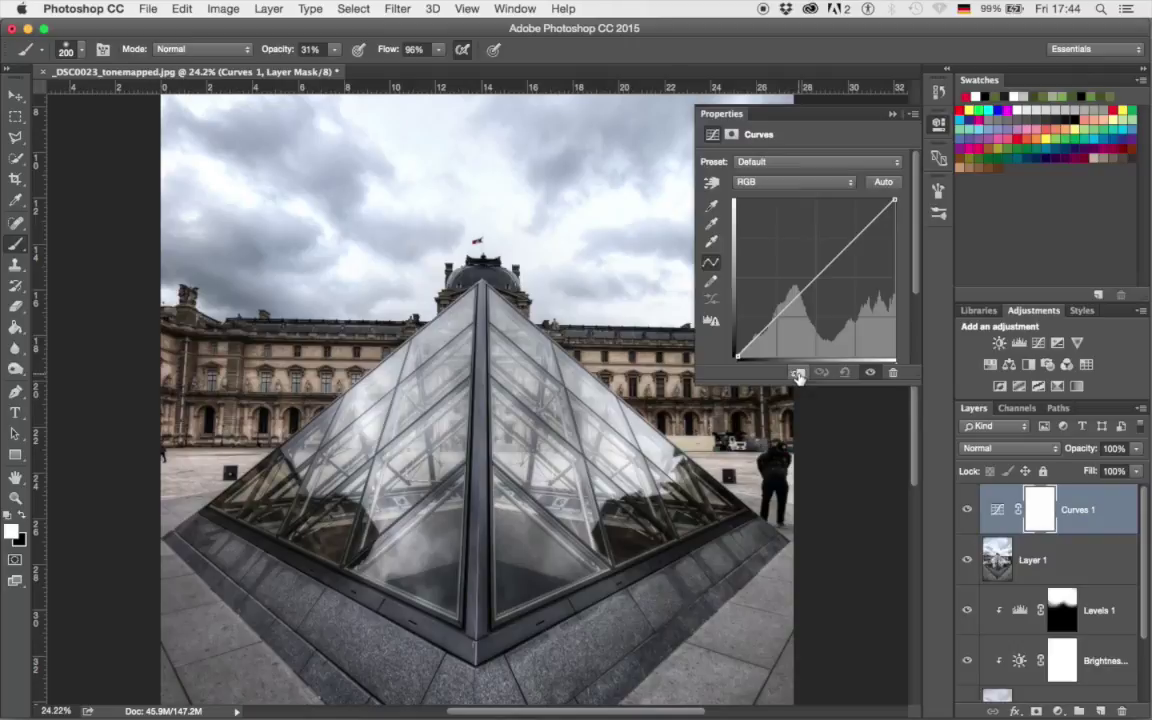
pyautogui.click(798, 373)
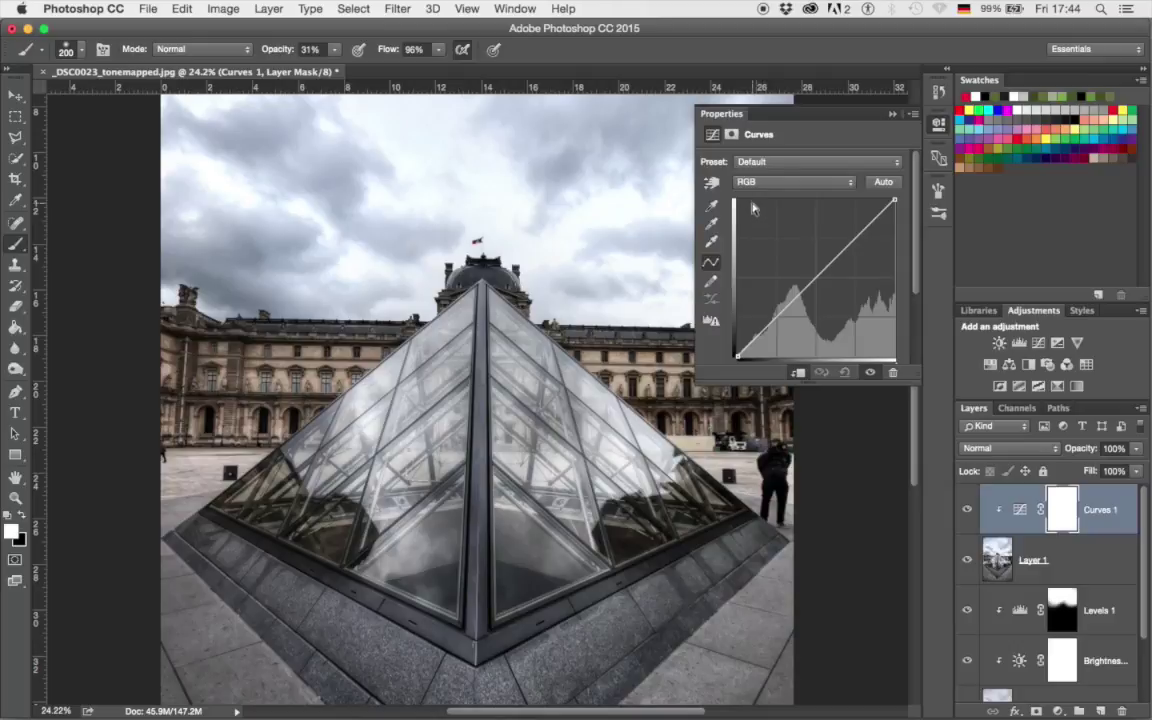
# Step: Raise the midtones of the Red curve and slightly lower those of the Blue and Green curves for a warm tint
pyautogui.click(786, 184)
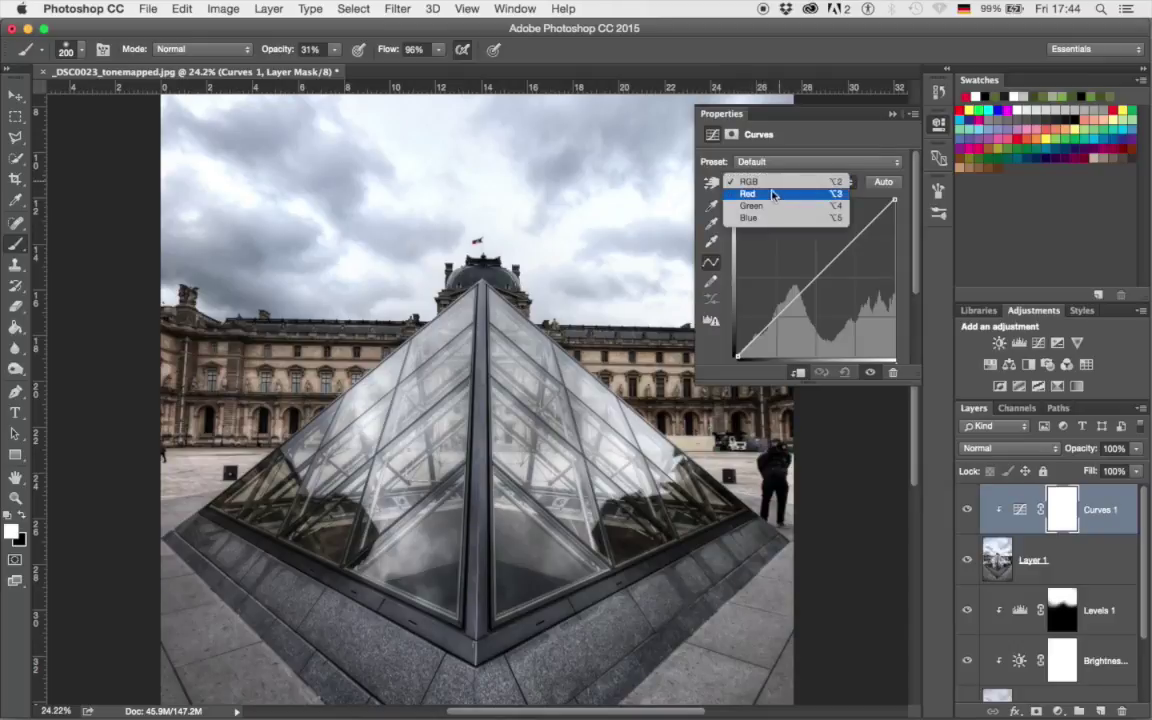
pyautogui.click(764, 193)
pyautogui.moveTo(803, 287); pyautogui.dragTo(795, 283)
pyautogui.click(790, 184)
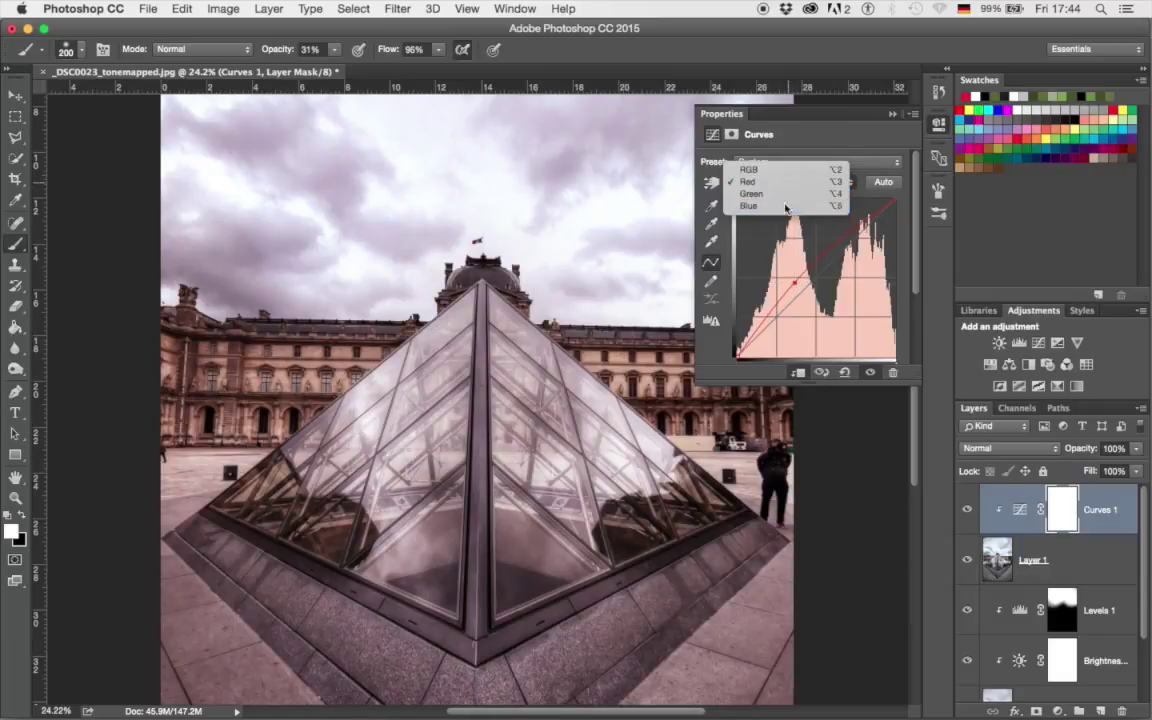
pyautogui.click(765, 205)
pyautogui.moveTo(801, 289); pyautogui.dragTo(806, 301)
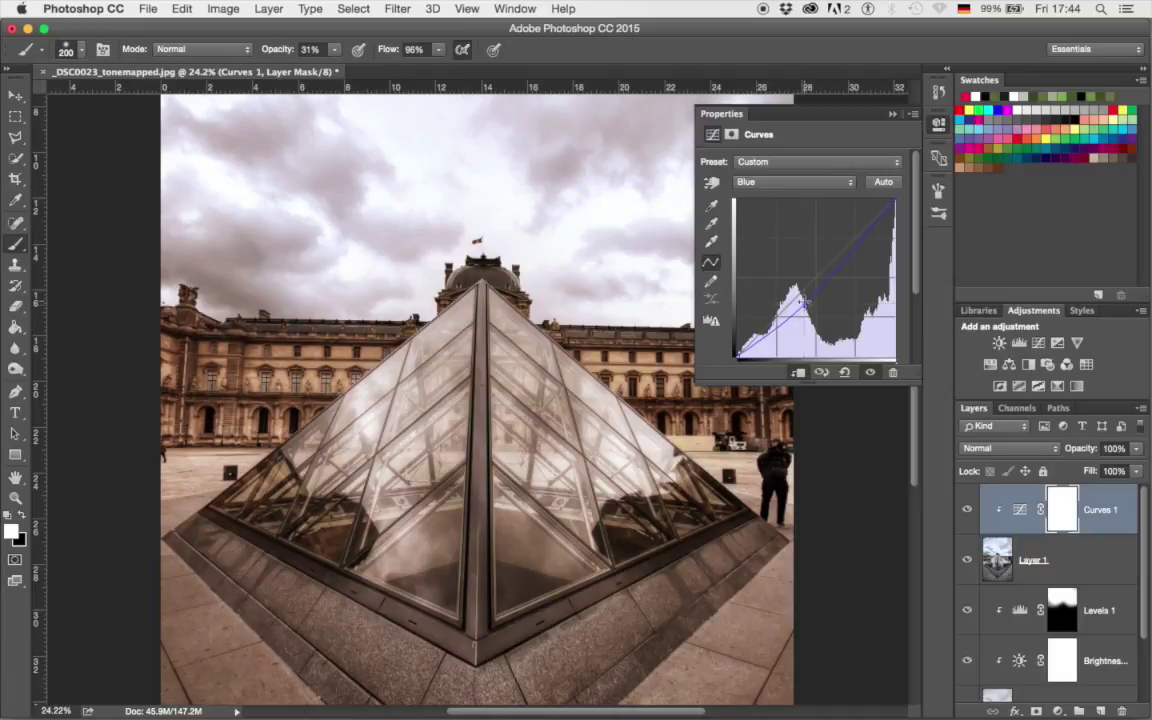
pyautogui.click(784, 184)
pyautogui.click(779, 172)
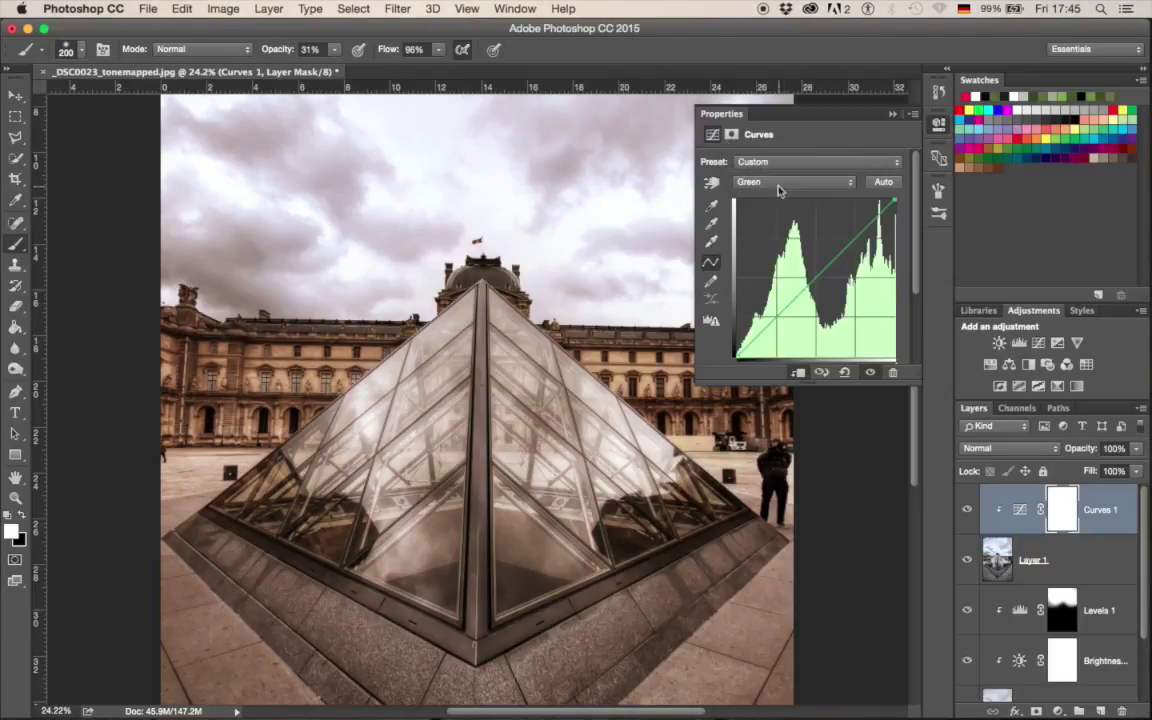
pyautogui.moveTo(804, 287); pyautogui.dragTo(806, 294)
pyautogui.click(892, 117)
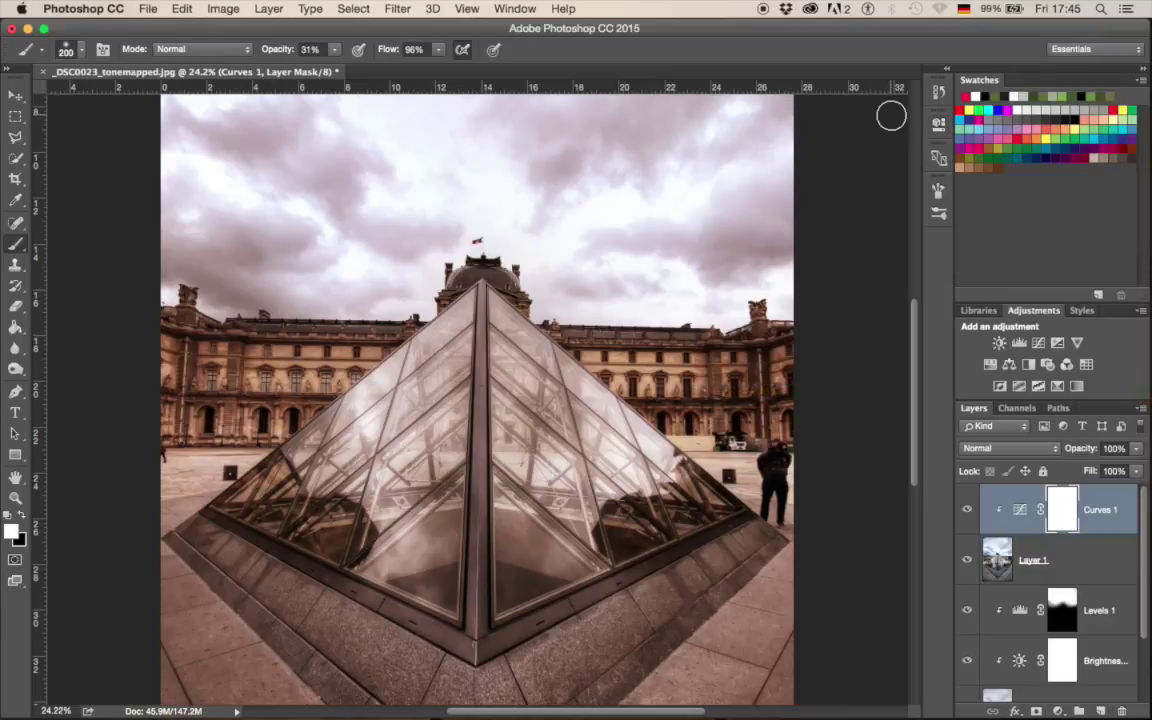
pyautogui.click(989, 366)
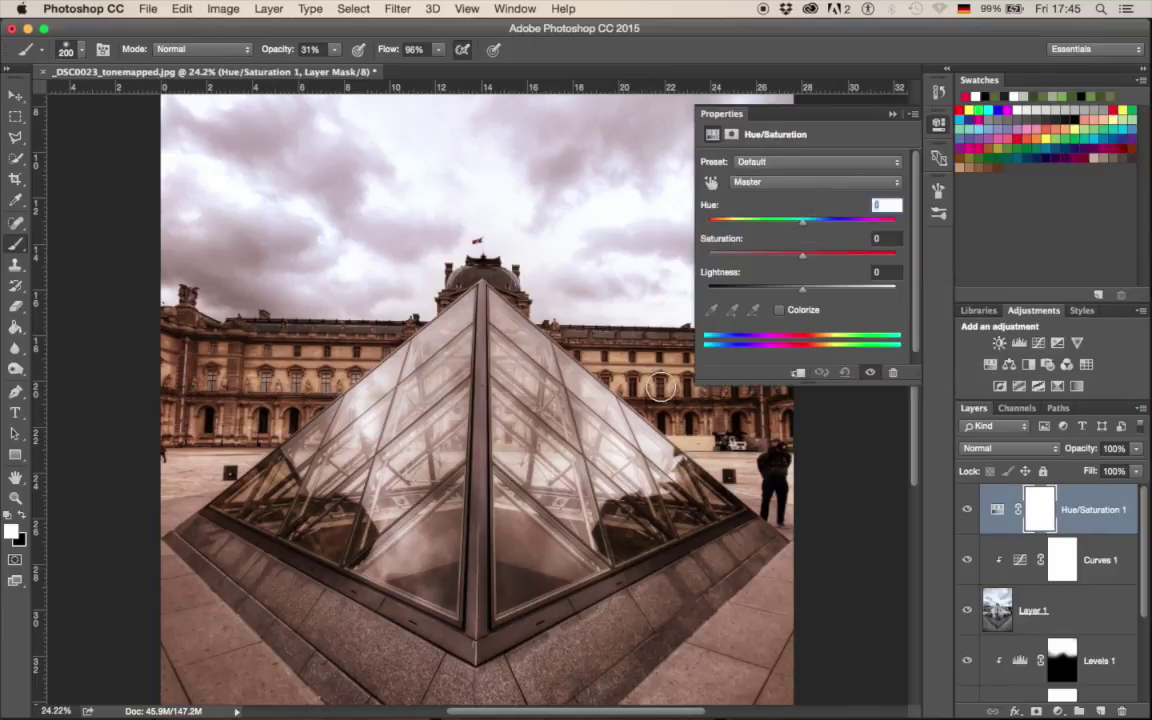
pyautogui.click(893, 116)
pyautogui.press('super+z')
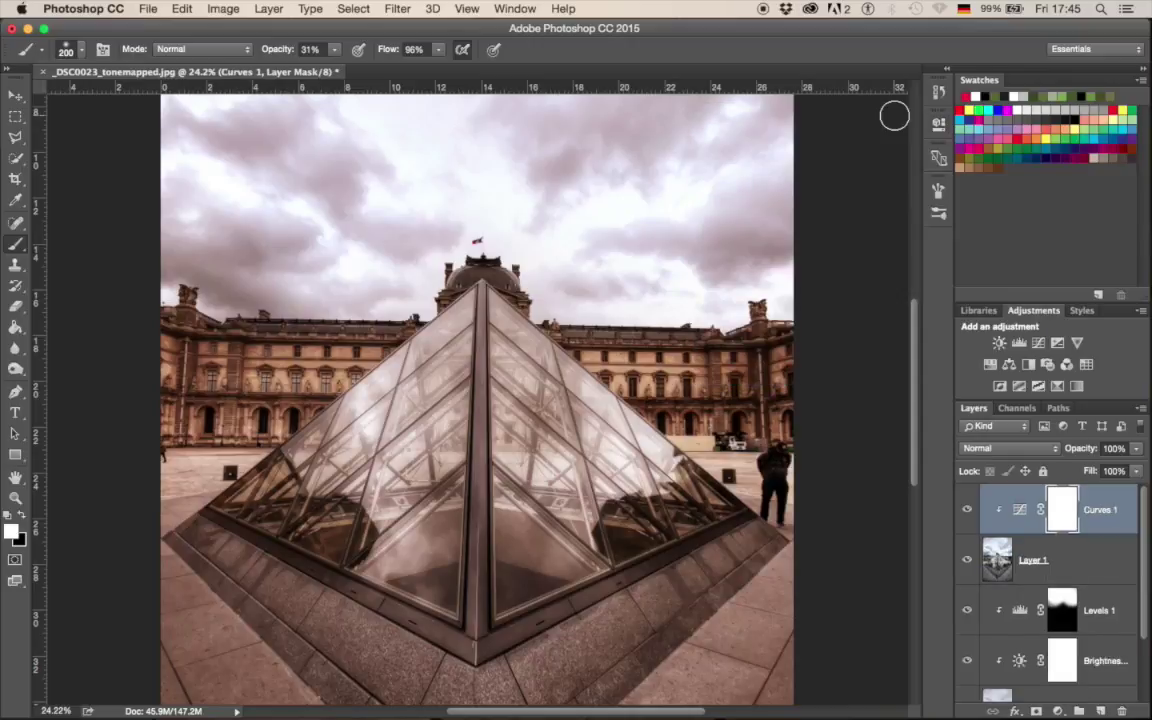
# Step: Add a Brightness/Contrast adjustment above Curves 1 with Contrast at 55 and clip it to Layer 1
pyautogui.click(998, 342)
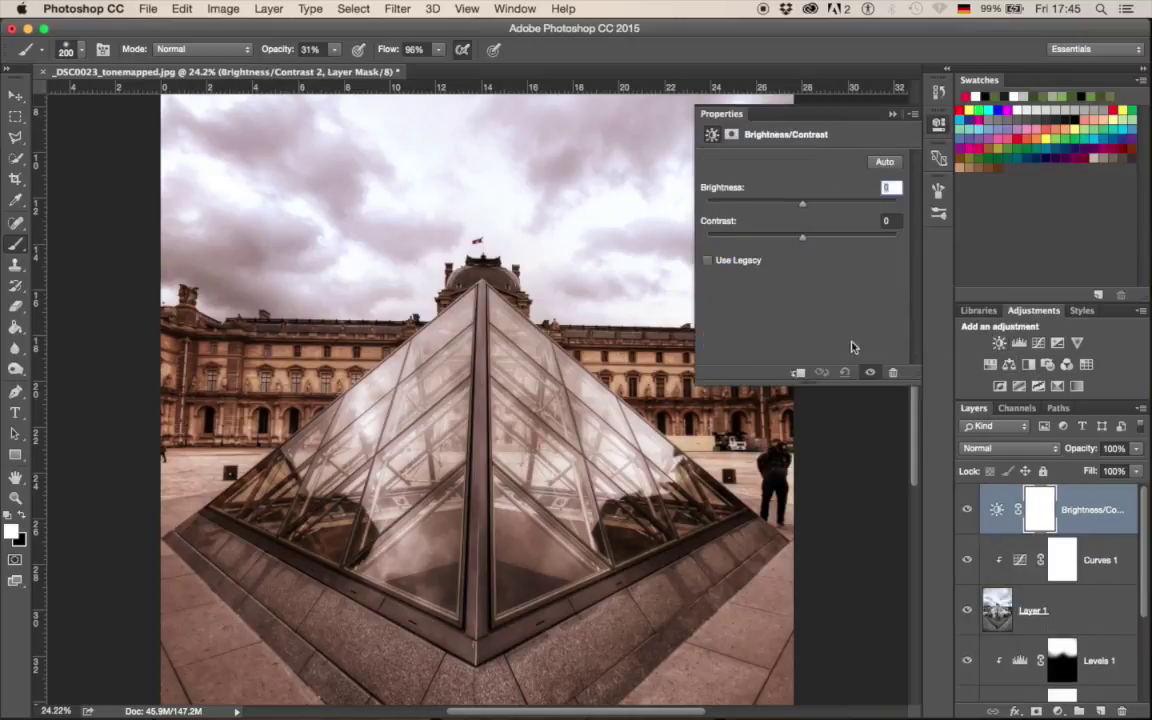
pyautogui.moveTo(807, 241); pyautogui.dragTo(828, 241)
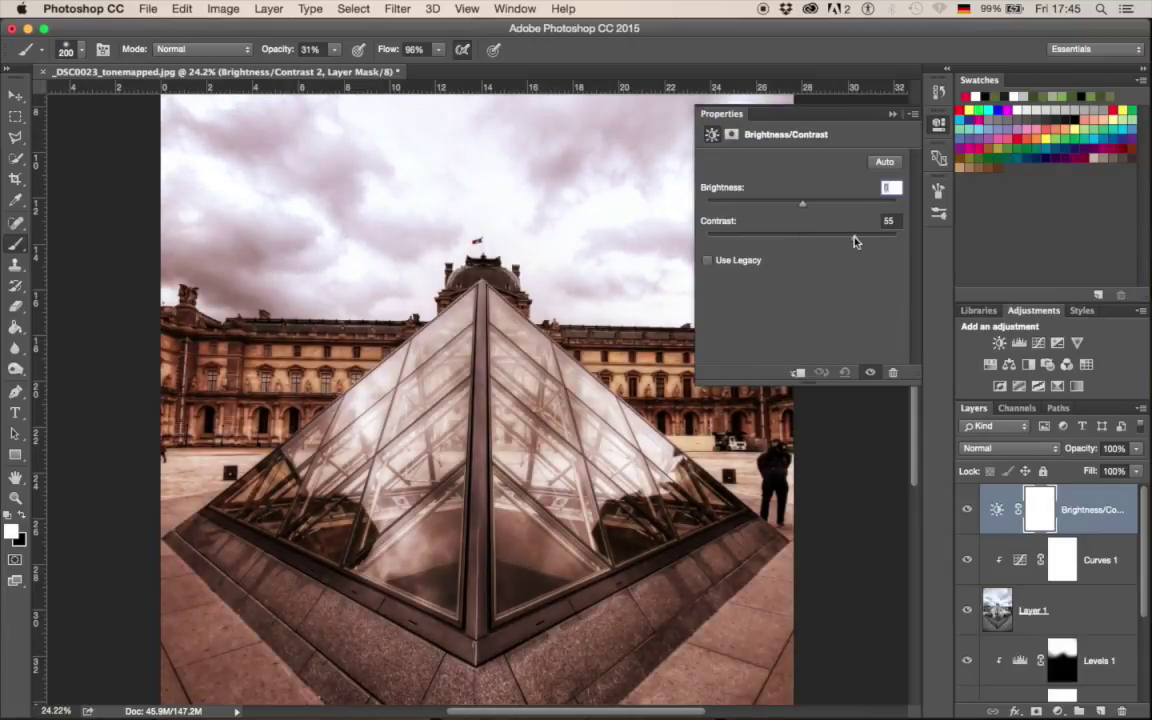
pyautogui.click(893, 116)
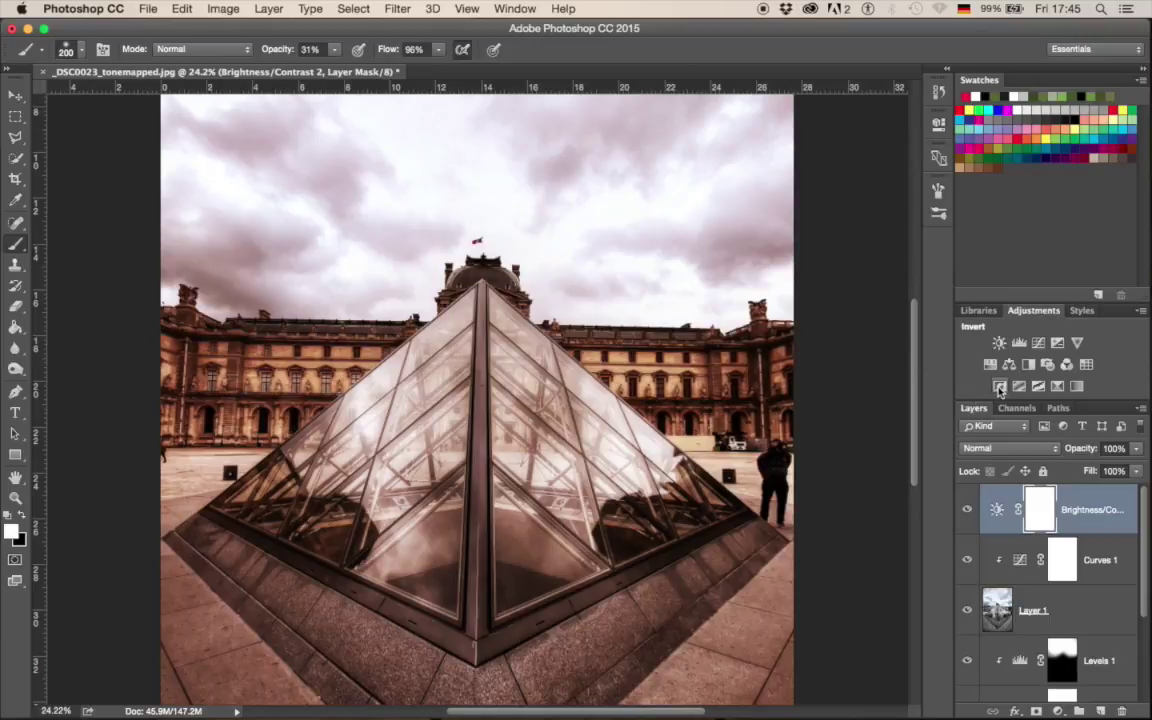
pyautogui.doubleClick(997, 510)
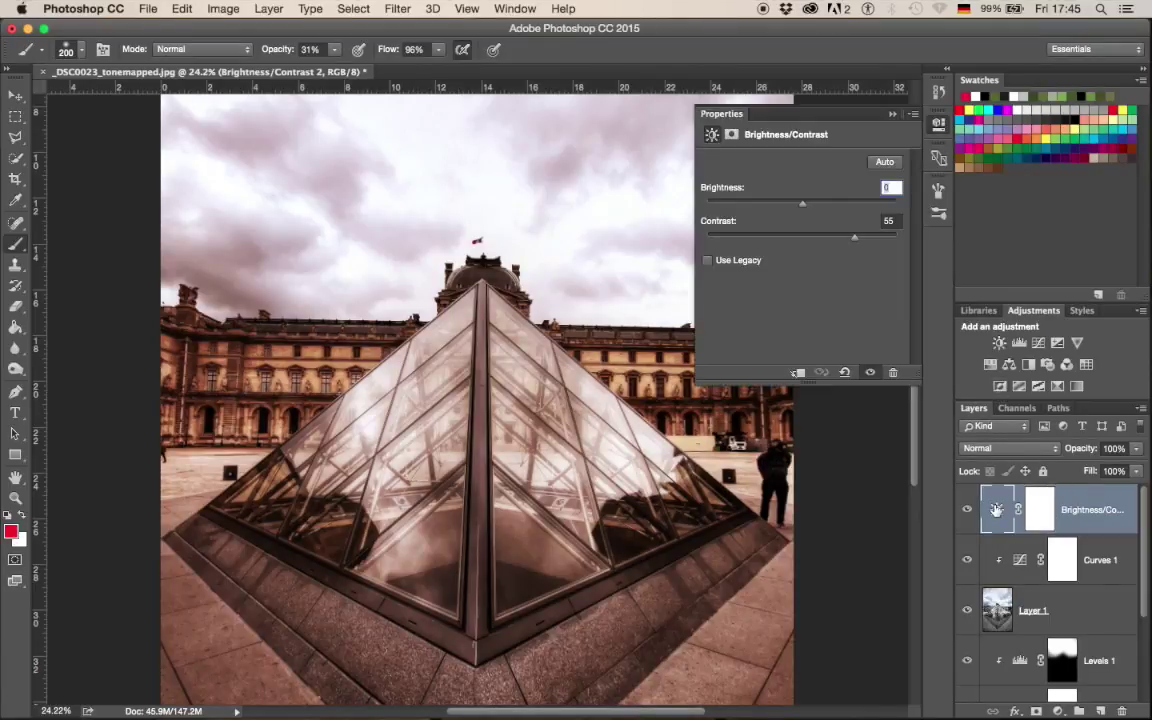
pyautogui.click(798, 373)
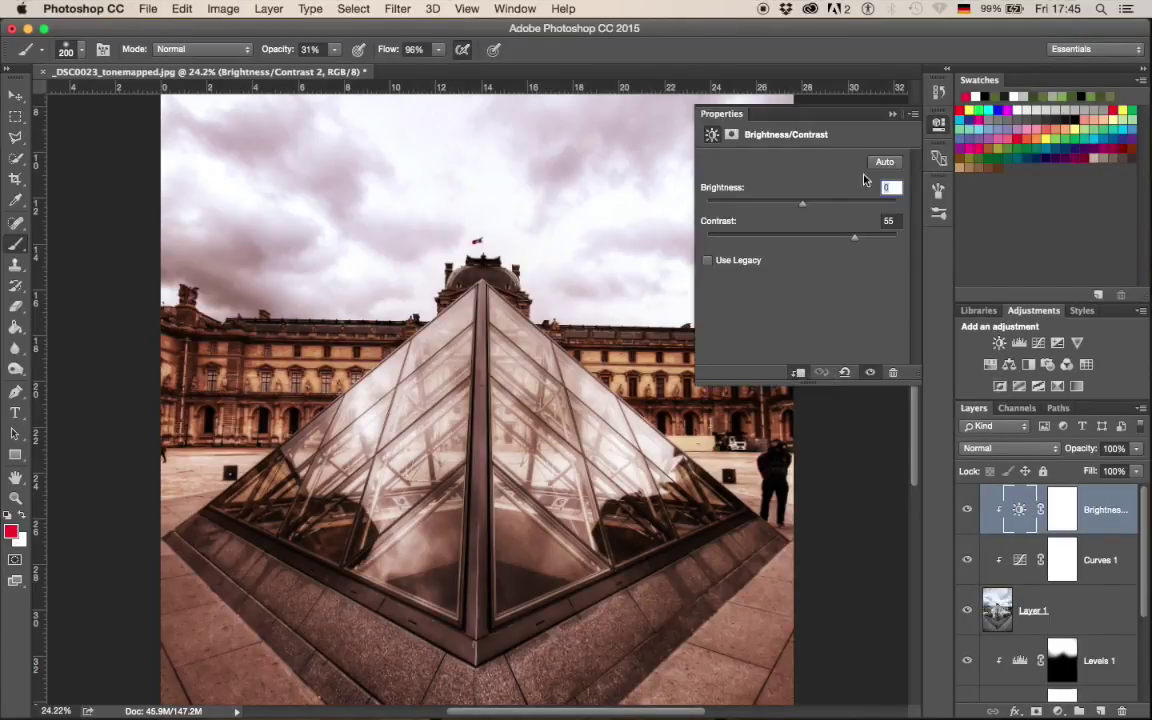
pyautogui.click(892, 115)
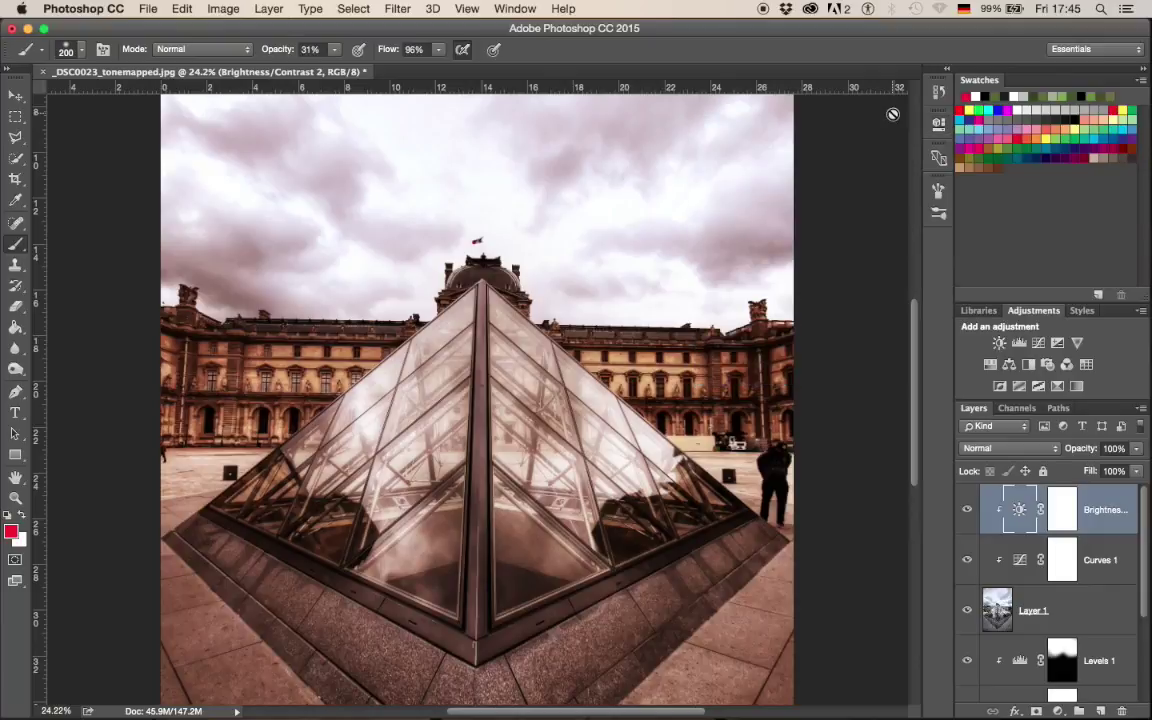
# Step: Group the Brightness/Contrast and Curves 1 layers, add a layer mask to the group and invert it to black
pyautogui.keyDown('shift'); pyautogui.click(1108, 566); pyautogui.keyUp('shift')
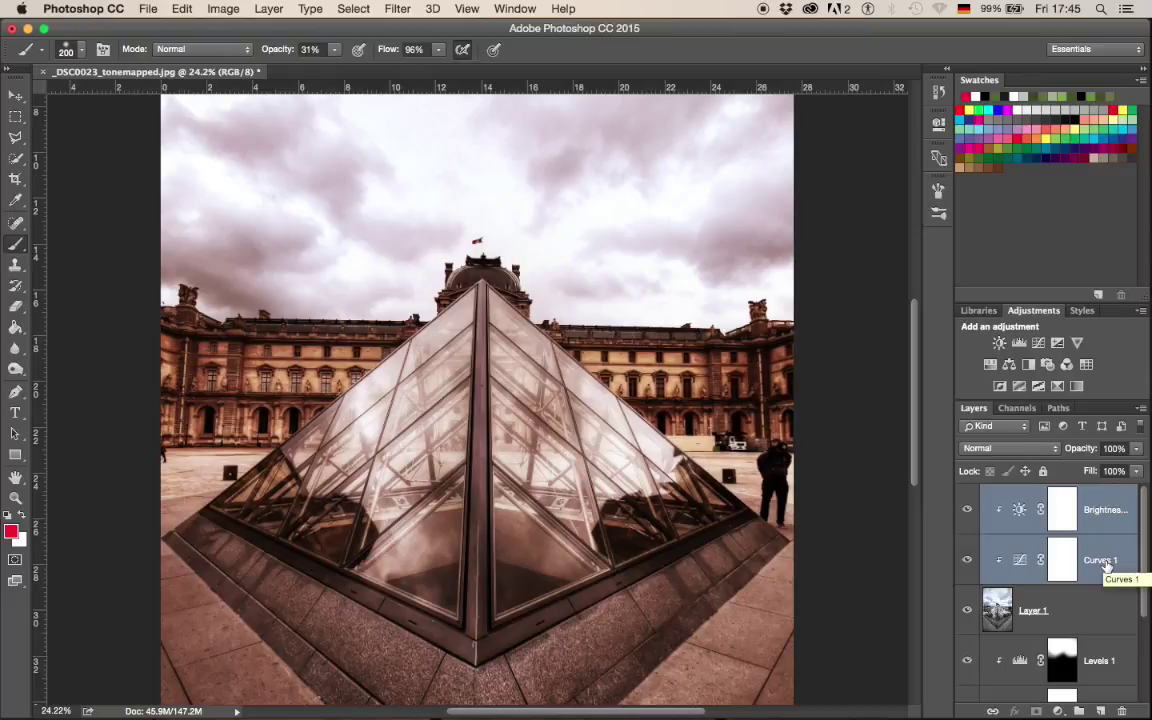
pyautogui.press('super+g')
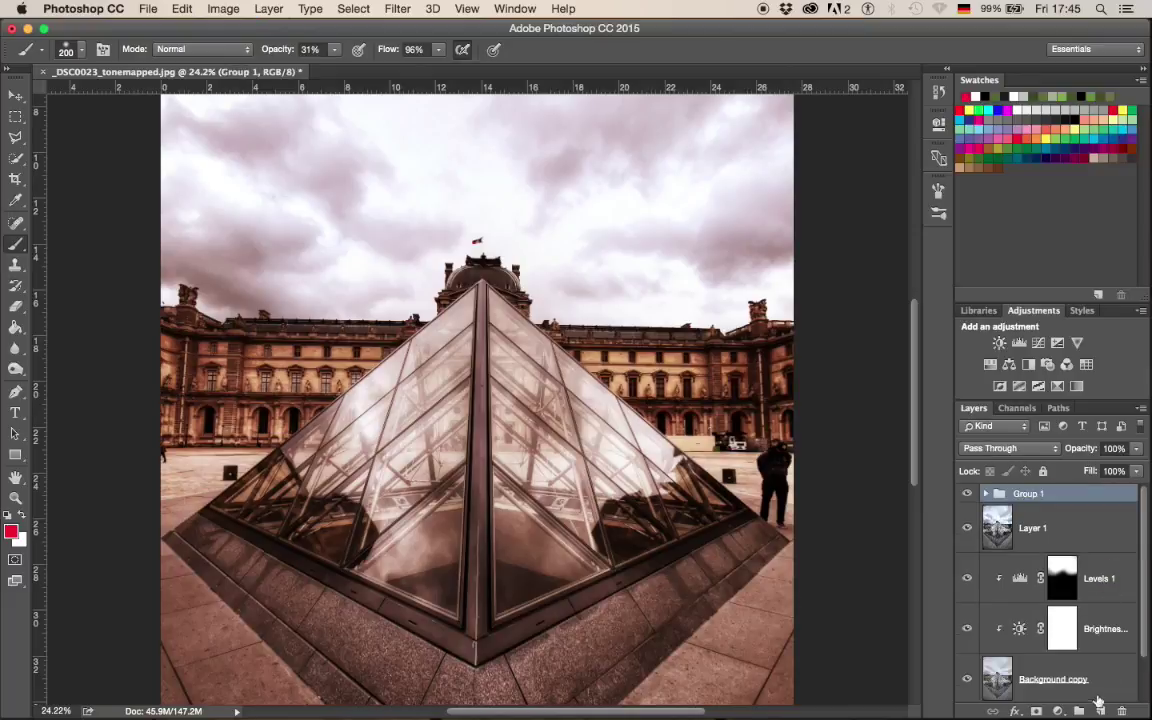
pyautogui.click(1037, 711)
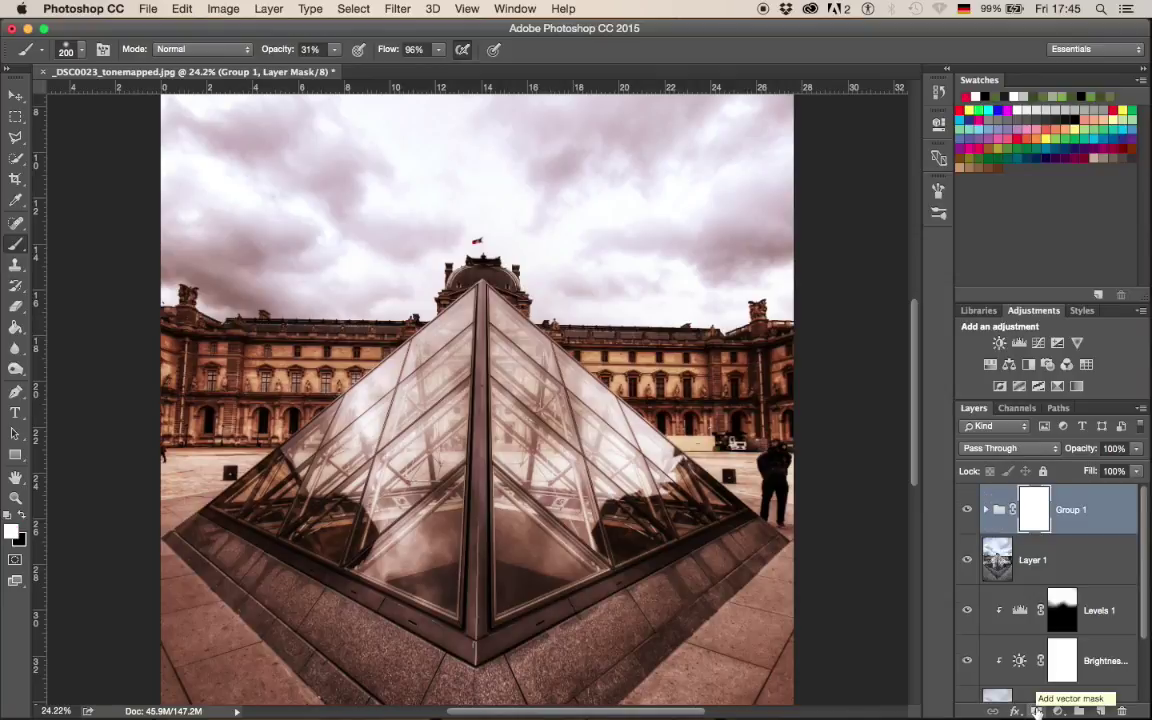
pyautogui.press('super+i')
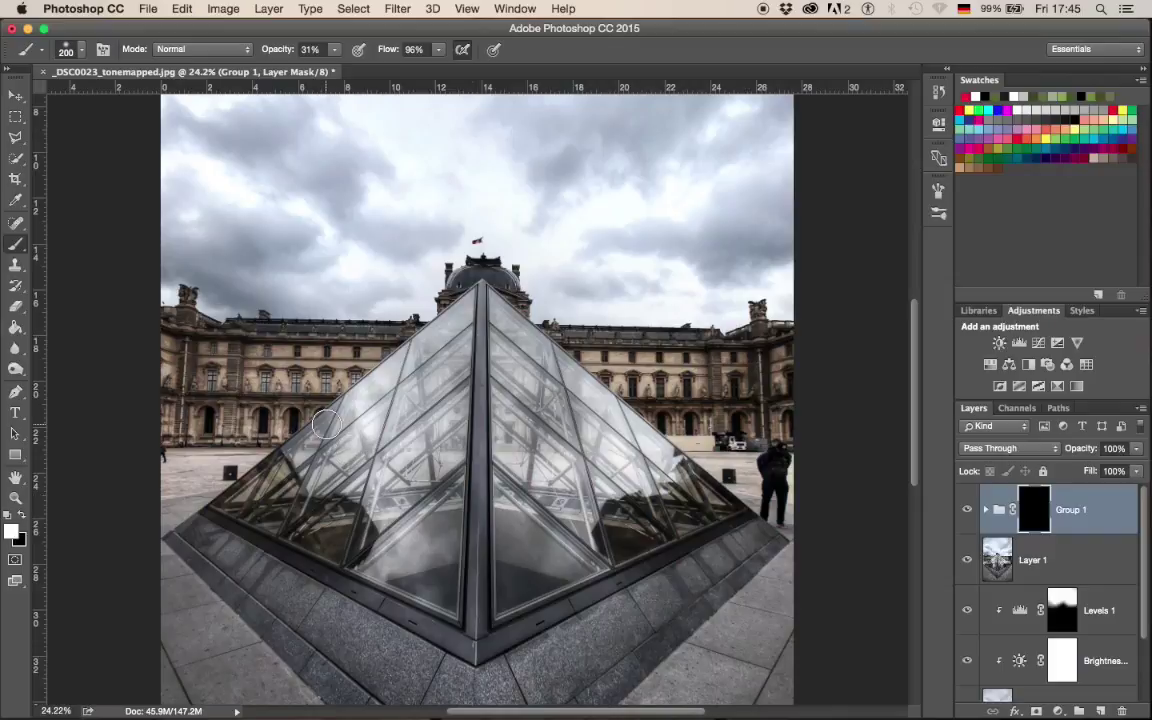
# Step: Set the brush opacity to 92% and paint white on the Group 1 mask over the facade of the palace's left wing
pyautogui.scroll(5, 235, 385)
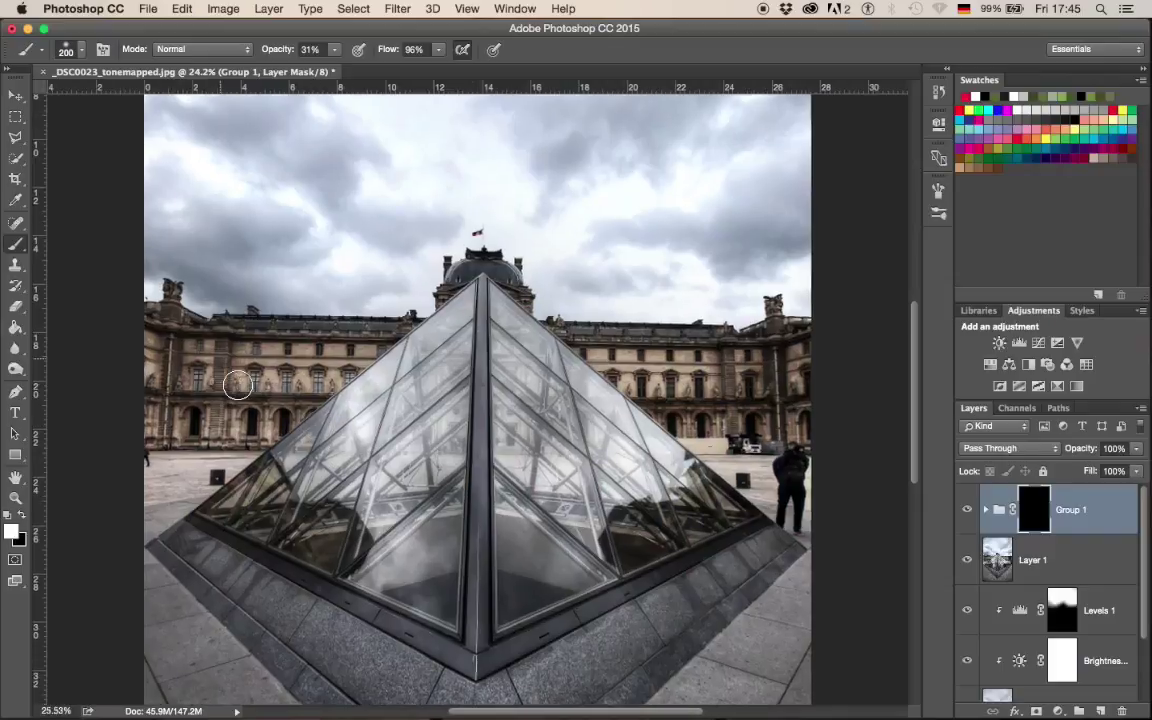
pyautogui.hscroll(-3, 230, 385)
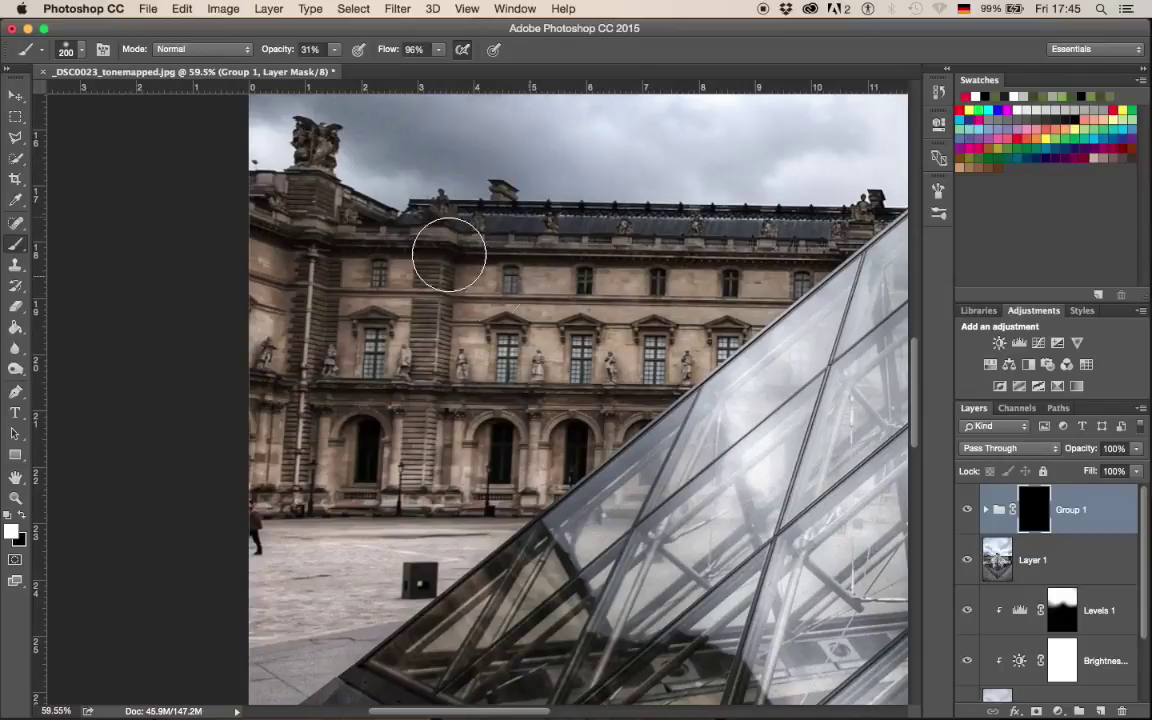
pyautogui.moveTo(276, 51); pyautogui.dragTo(308, 55)
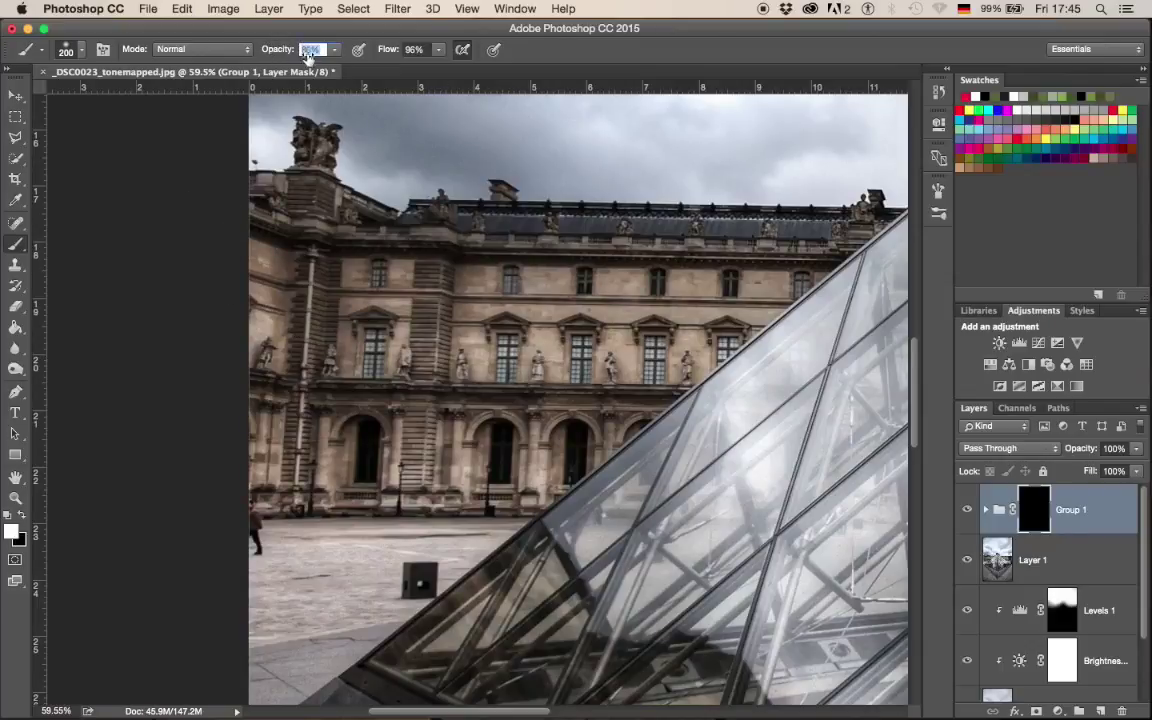
pyautogui.moveTo(365, 275)
pyautogui.mouseDown()
pyautogui.moveTo(398, 258)
pyautogui.moveTo(418, 285)
pyautogui.moveTo(375, 285)
pyautogui.moveTo(345, 375)
pyautogui.moveTo(385, 405)
pyautogui.moveTo(280, 330)
pyautogui.moveTo(265, 455)
pyautogui.moveTo(585, 425)
pyautogui.moveTo(533, 463)
pyautogui.moveTo(377, 455)
pyautogui.moveTo(445, 400)
pyautogui.moveTo(648, 285)
pyautogui.moveTo(475, 235)
pyautogui.moveTo(450, 240)
pyautogui.moveTo(770, 240)
pyautogui.moveTo(650, 362)
pyautogui.moveTo(680, 325)
pyautogui.moveTo(540, 380)
pyautogui.moveTo(570, 420)
pyautogui.moveTo(645, 370)
pyautogui.moveTo(595, 430)
pyautogui.moveTo(245, 470)
pyautogui.moveTo(265, 478)
pyautogui.moveTo(355, 455)
pyautogui.moveTo(510, 465)
pyautogui.moveTo(370, 470)
pyautogui.moveTo(268, 328)
pyautogui.moveTo(305, 250)
pyautogui.moveTo(303, 225)
pyautogui.moveTo(338, 205)
pyautogui.moveTo(332, 232)
pyautogui.moveTo(364, 226)
pyautogui.moveTo(366, 195)
pyautogui.mouseUp()
# Step: Reduce the brush size to 70 and paint white on the mask over the left wing's rooftop statue and roofline
pyautogui.press('[')
pyautogui.press('[')
pyautogui.press('[')
pyautogui.press('[')
pyautogui.press('[')
pyautogui.press('[')
pyautogui.press('[')
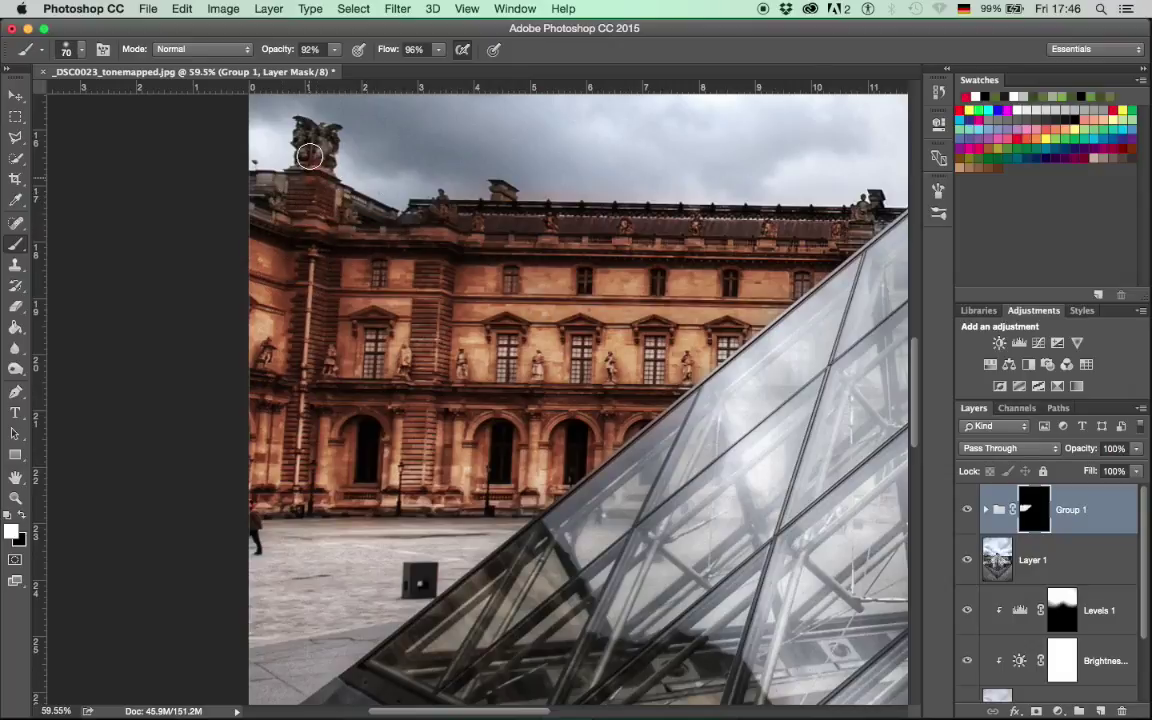
pyautogui.moveTo(321, 151)
pyautogui.mouseDown()
pyautogui.moveTo(238, 175)
pyautogui.moveTo(283, 180)
pyautogui.moveTo(382, 234)
pyautogui.moveTo(285, 218)
pyautogui.moveTo(250, 180)
pyautogui.moveTo(369, 217)
pyautogui.moveTo(651, 249)
pyautogui.moveTo(831, 241)
pyautogui.mouseUp()
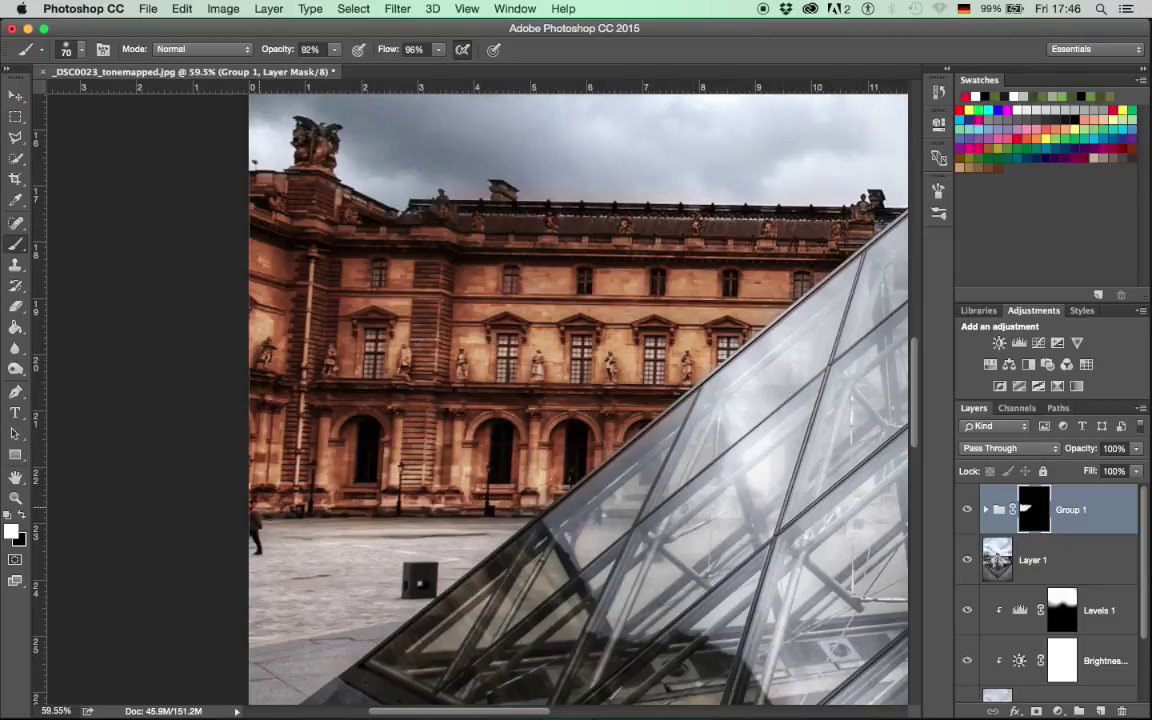
# Step: Enlarge the brush to 250 and paint white on the Group 1 mask over the facade of the palace's right wing
pyautogui.hscroll(15, 604, 406)
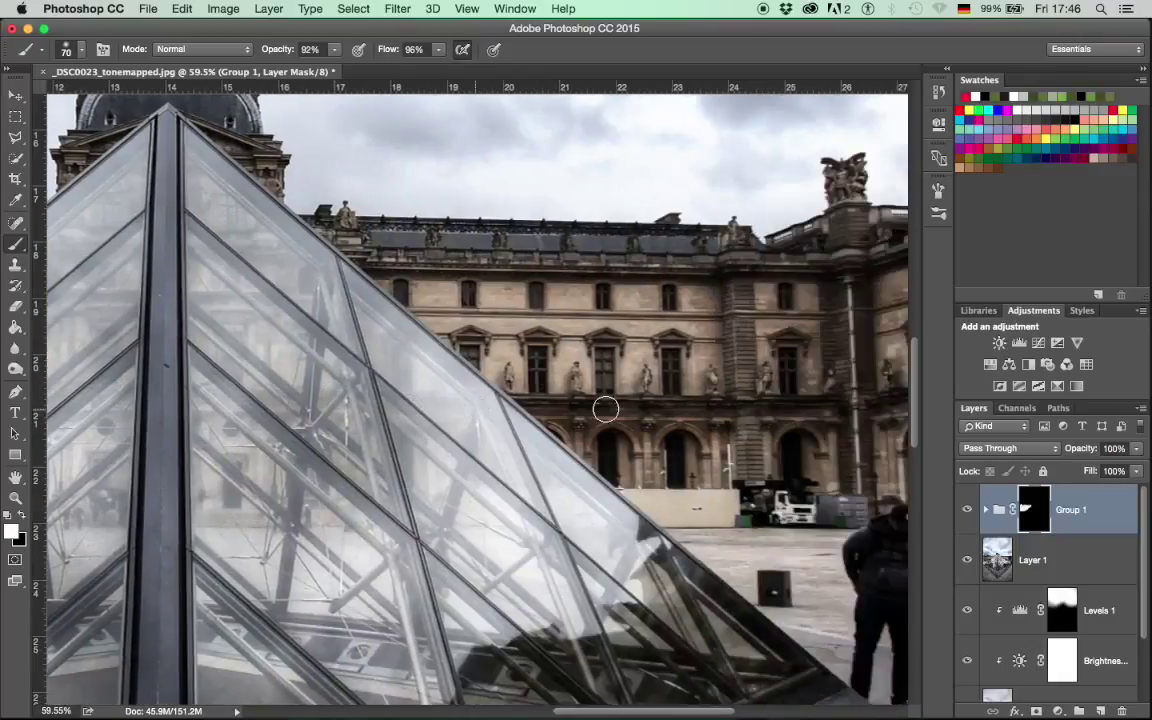
pyautogui.hscroll(5, 505, 409)
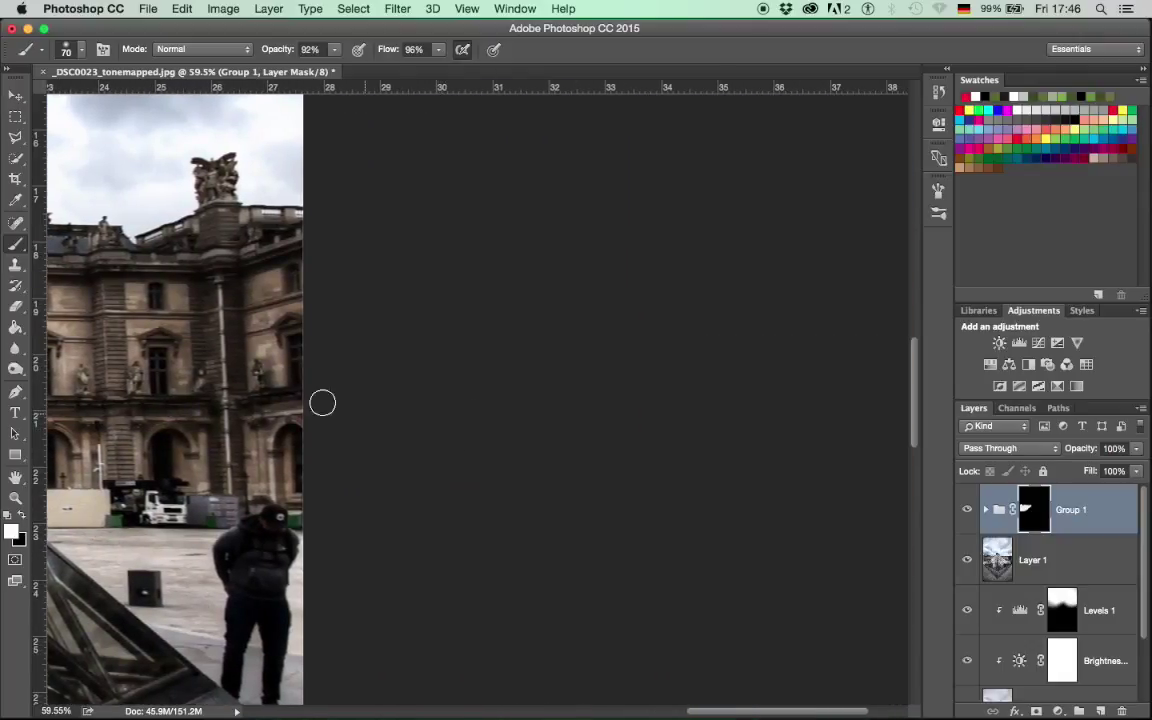
pyautogui.hscroll(-1, 321, 401)
pyautogui.moveTo(250, 407); pyautogui.dragTo(578, 445)
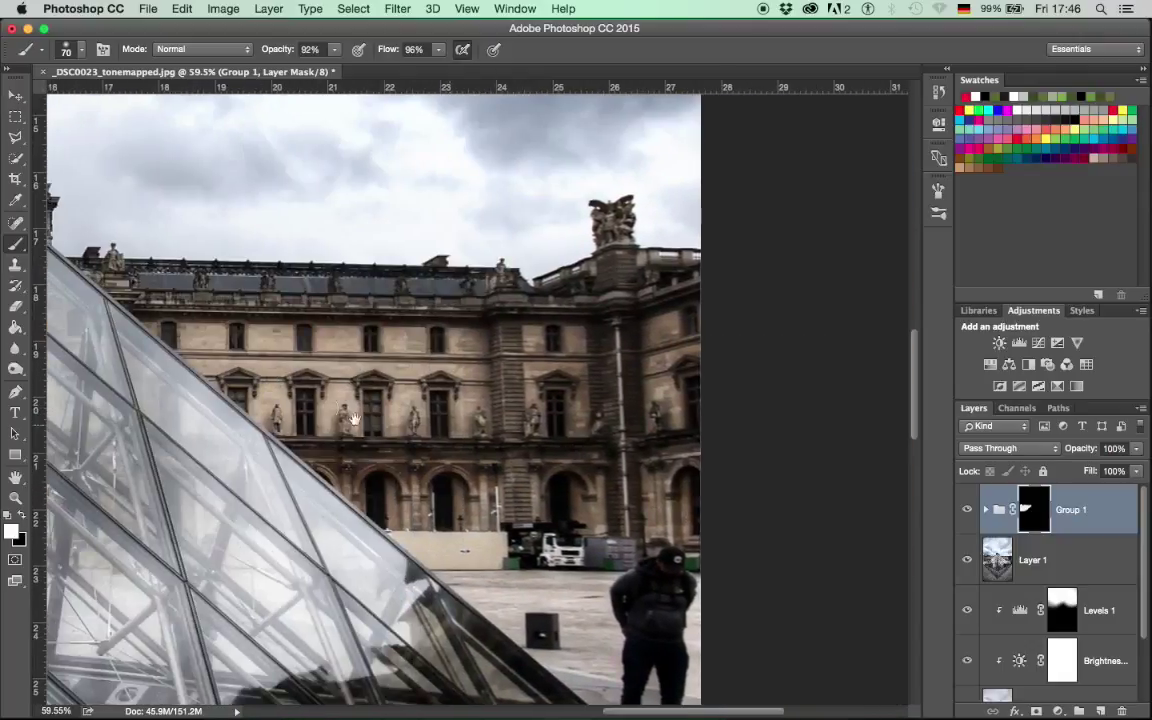
pyautogui.press(']')
pyautogui.press(']')
pyautogui.press(']')
pyautogui.press(']')
pyautogui.press(']')
pyautogui.press(']')
pyautogui.press(']')
pyautogui.press(']')
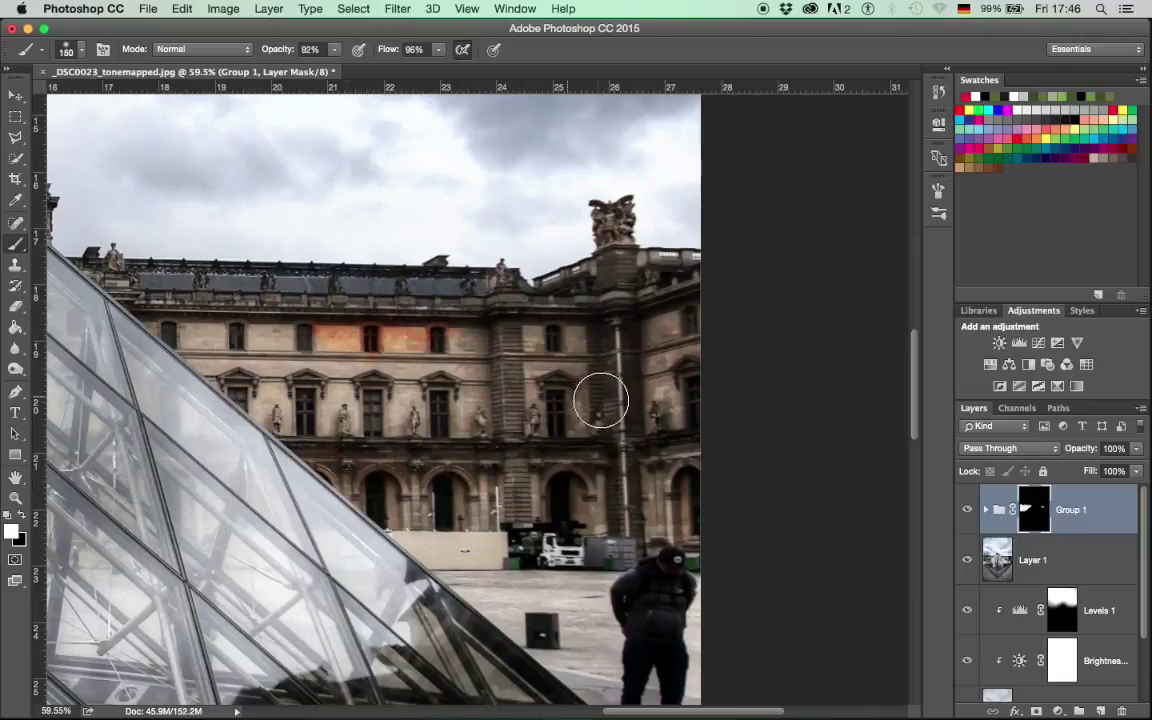
pyautogui.moveTo(471, 330)
pyautogui.mouseDown()
pyautogui.moveTo(594, 354)
pyautogui.moveTo(540, 412)
pyautogui.moveTo(674, 498)
pyautogui.moveTo(675, 382)
pyautogui.moveTo(664, 368)
pyautogui.moveTo(634, 380)
pyautogui.moveTo(624, 402)
pyautogui.mouseUp()
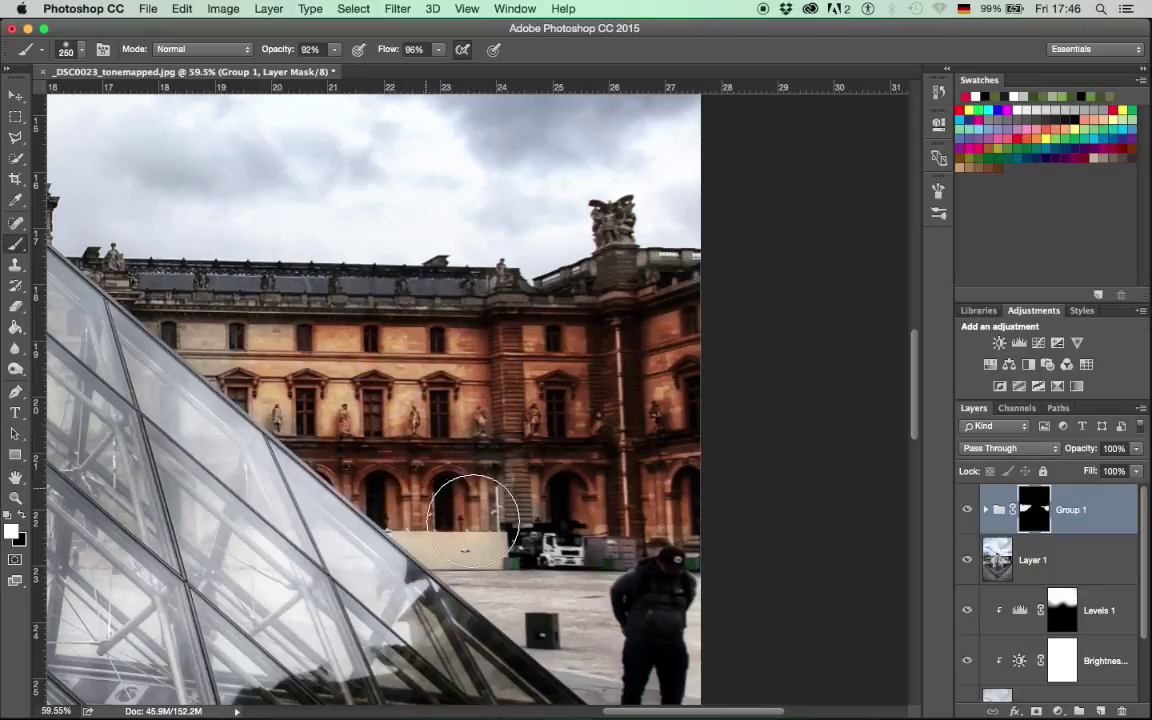
# Step: Reduce the brush size to 80 and paint white on the mask along the right wing's roof and its edge beside the pyramid
pyautogui.press('[')
pyautogui.press('[')
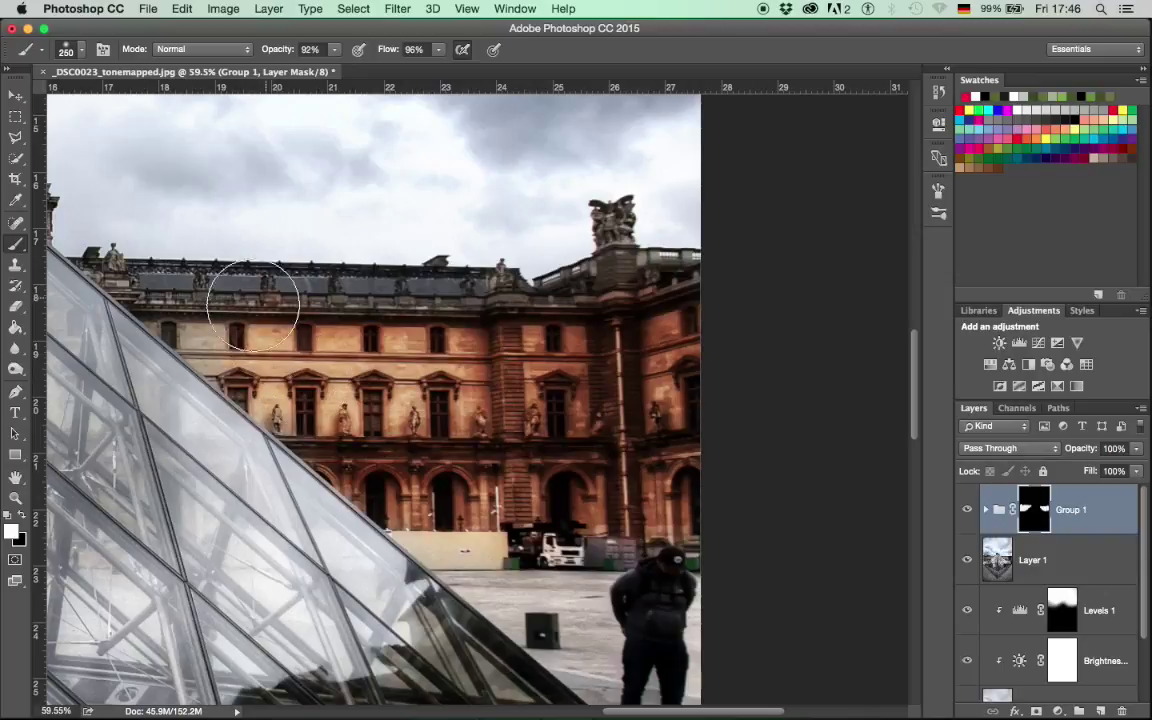
pyautogui.press('[')
pyautogui.press('[')
pyautogui.press('[')
pyautogui.press('[')
pyautogui.press('[')
pyautogui.moveTo(146, 283)
pyautogui.mouseDown()
pyautogui.moveTo(402, 292)
pyautogui.moveTo(452, 268)
pyautogui.moveTo(344, 296)
pyautogui.moveTo(134, 290)
pyautogui.mouseUp()
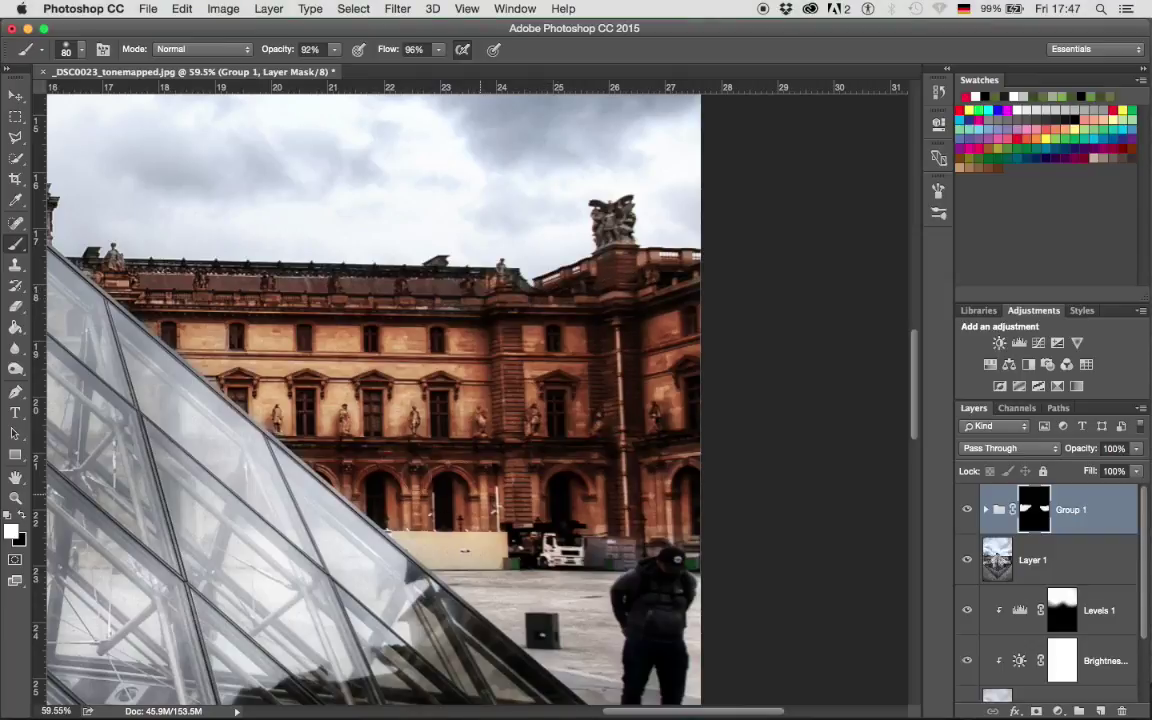
pyautogui.keyDown('alt'); pyautogui.scroll(-6, 607, 429); pyautogui.keyUp('alt')
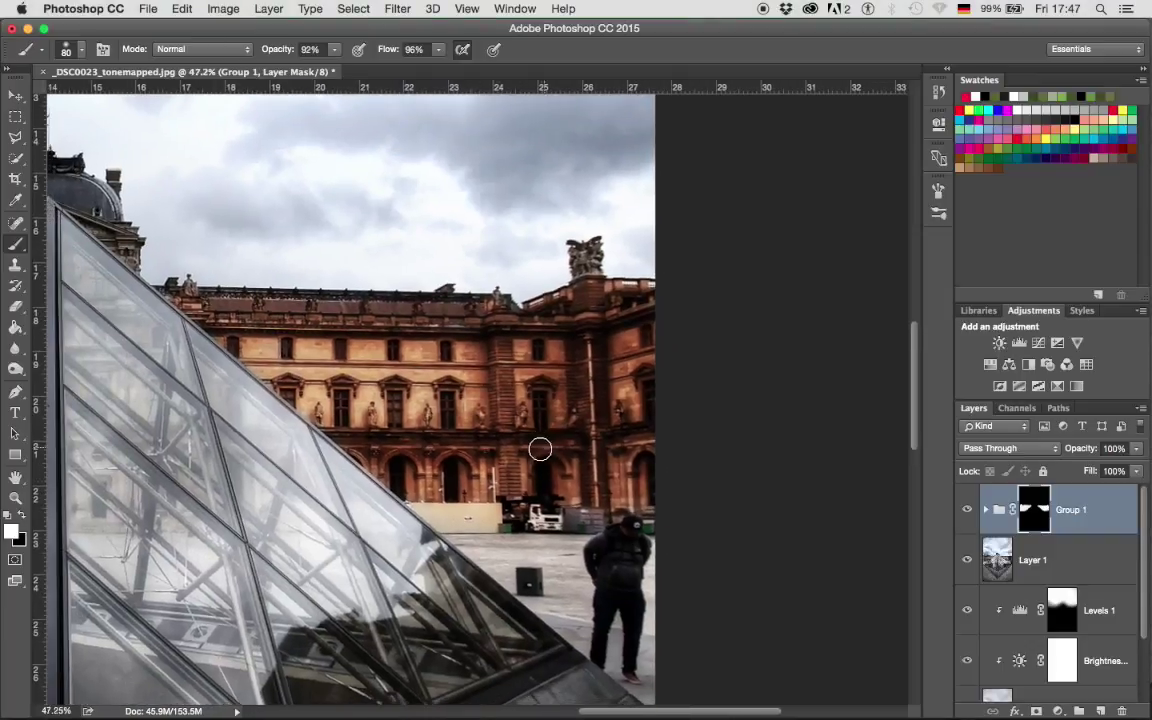
pyautogui.keyDown('alt'); pyautogui.scroll(-5, 534, 454); pyautogui.keyUp('alt')
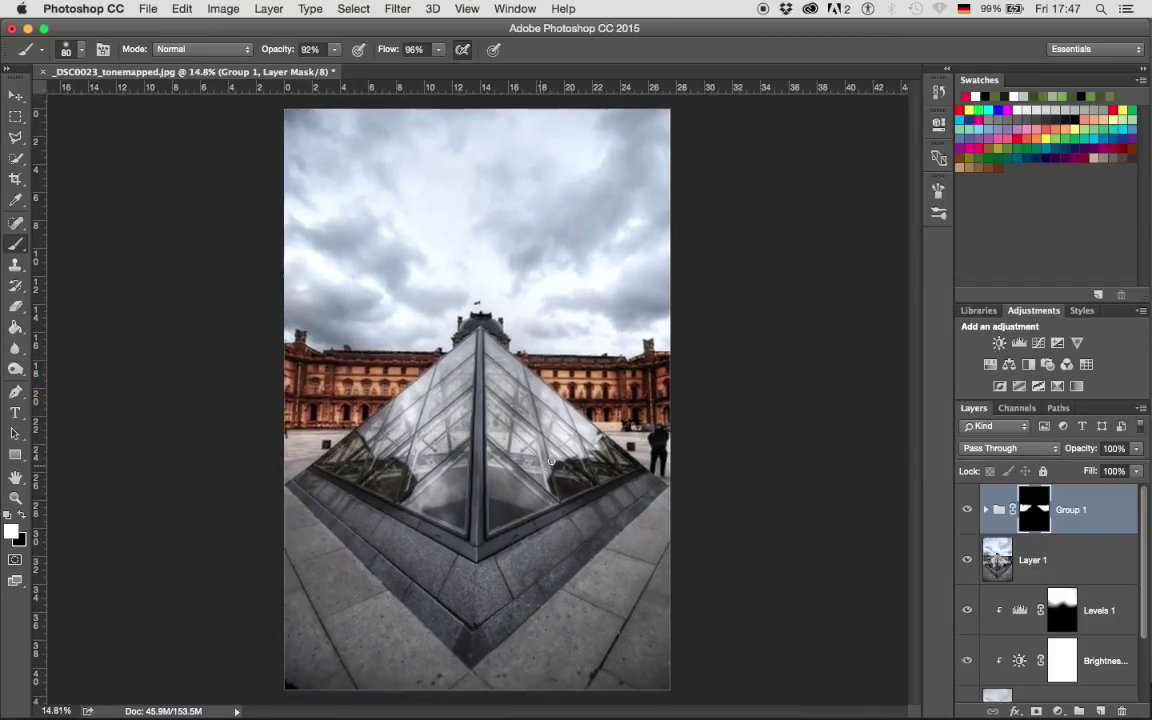
pyautogui.keyDown('alt'); pyautogui.scroll(1, 554, 452); pyautogui.keyUp('alt')
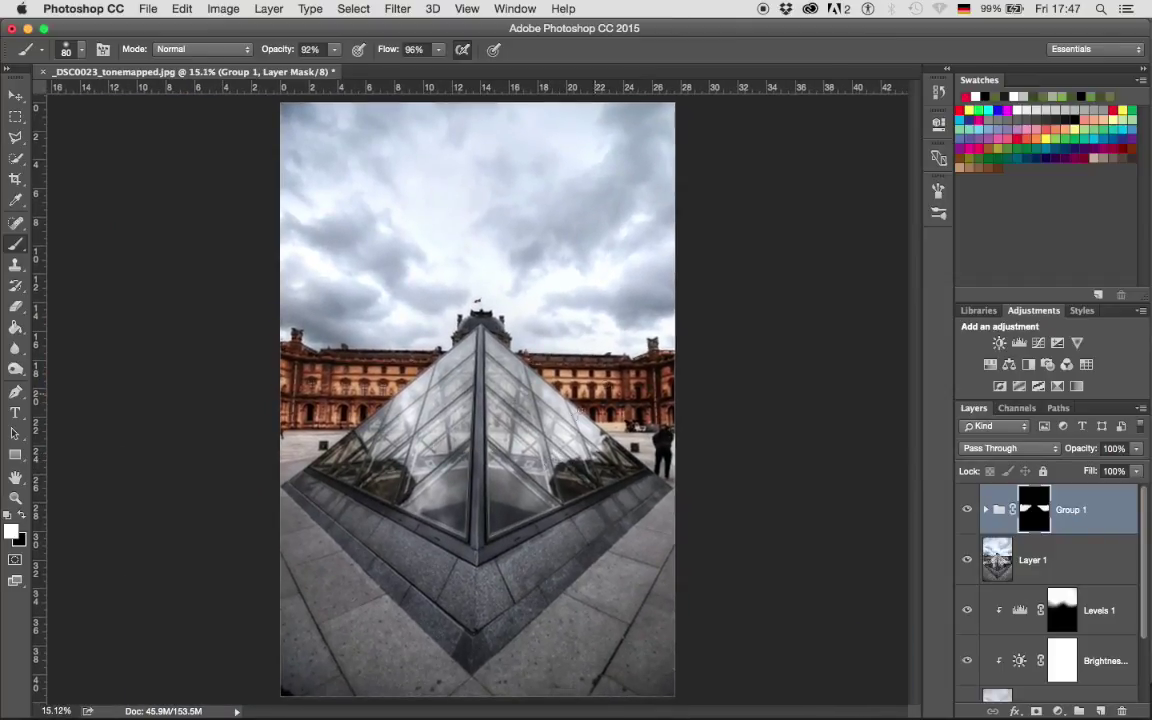
# Step: Examine the Red channel curve of the Curves 1 adjustment inside Group 1
pyautogui.click(984, 512)
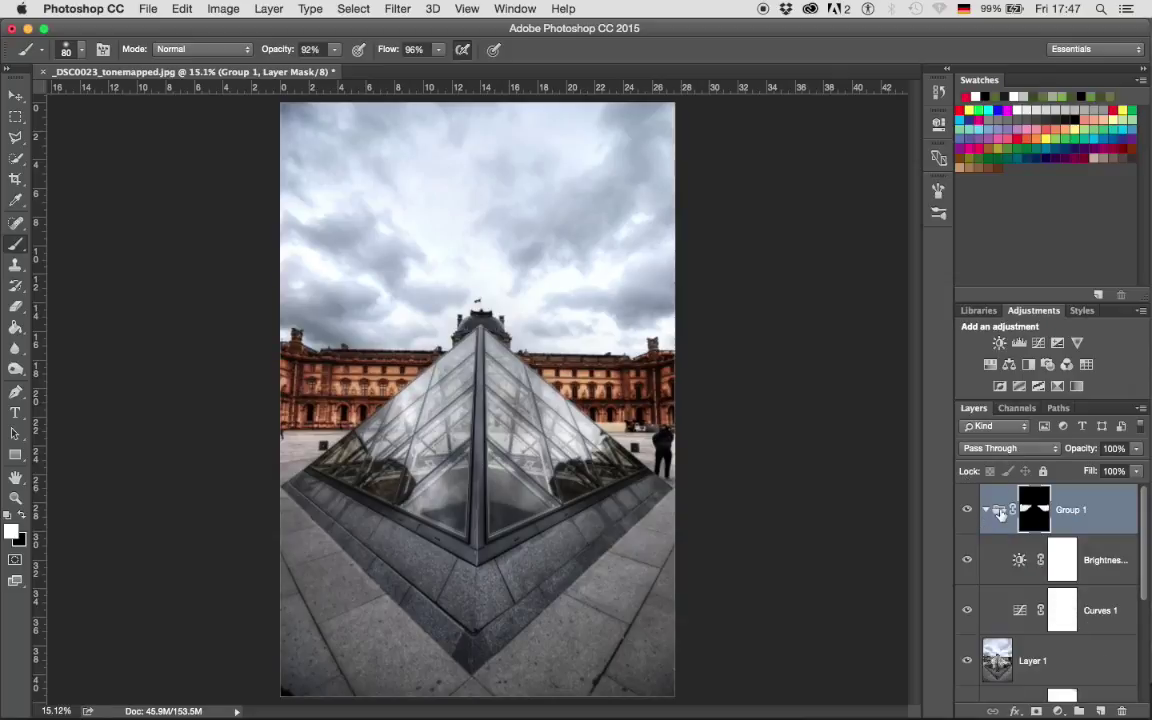
pyautogui.click(1024, 622)
pyautogui.doubleClick(1020, 612)
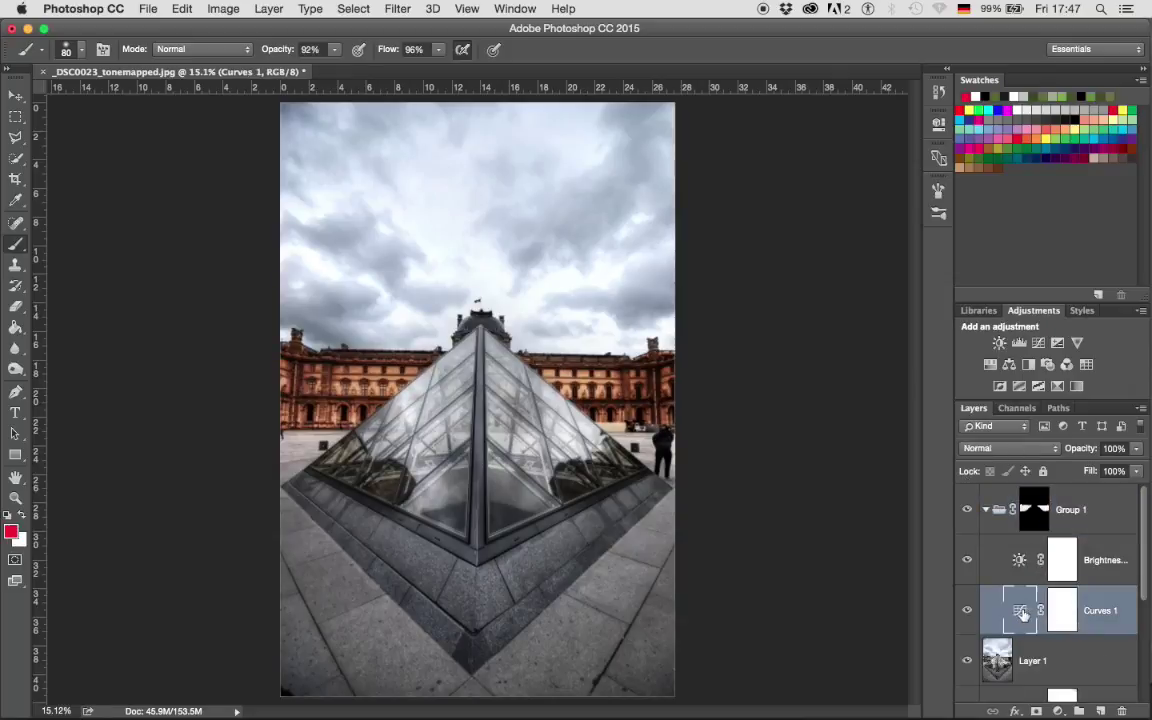
pyautogui.click(795, 183)
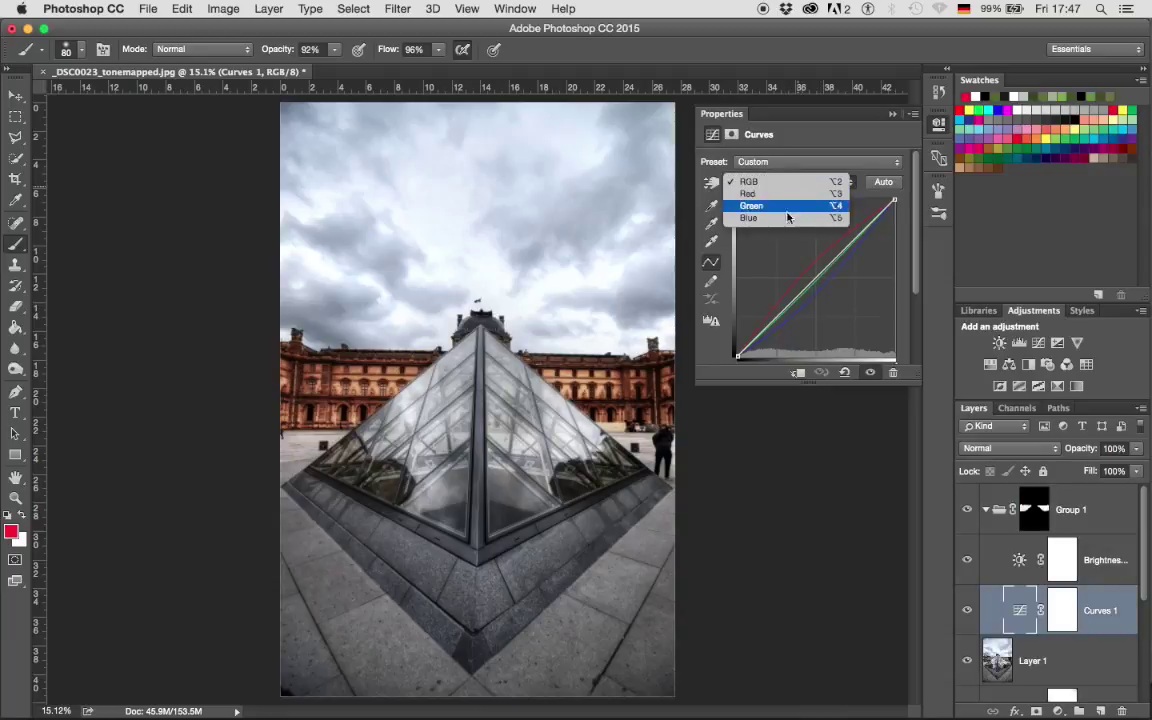
pyautogui.click(785, 194)
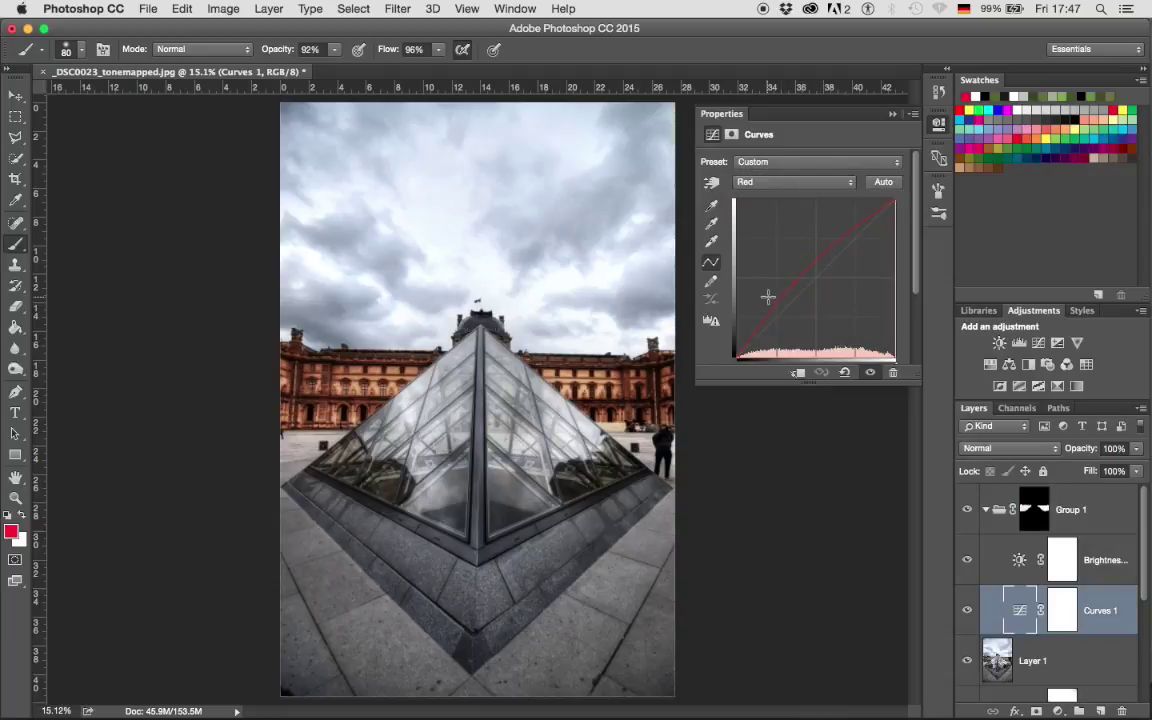
pyautogui.click(795, 284)
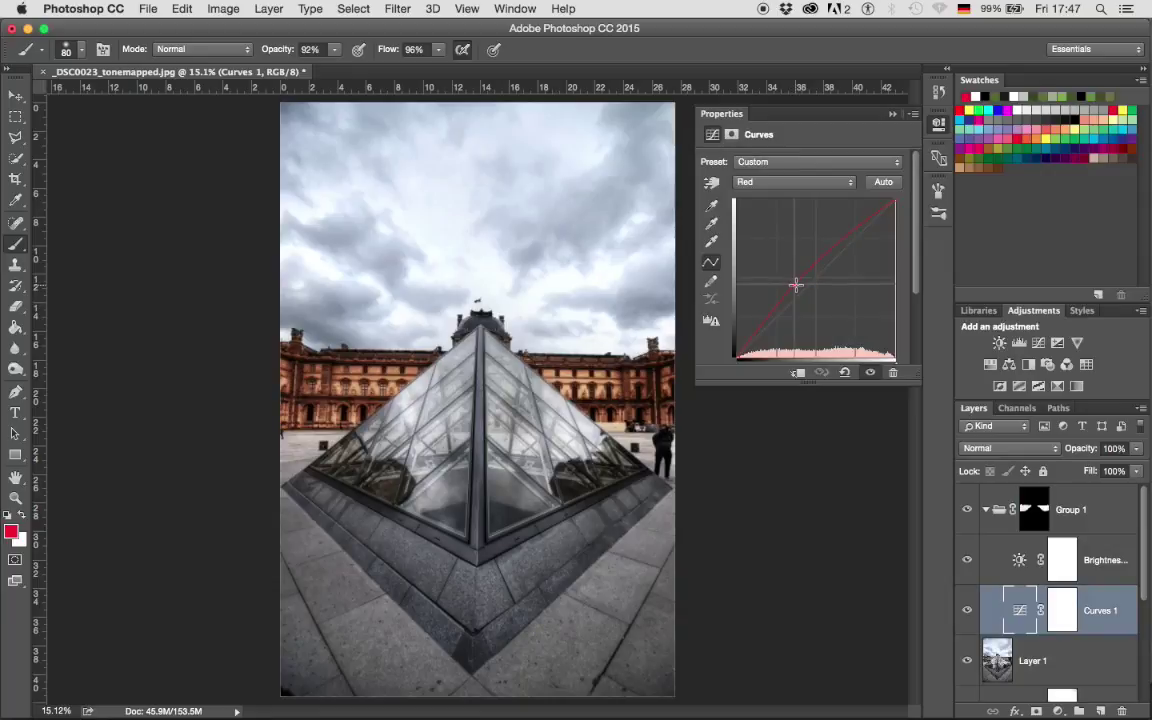
pyautogui.click(892, 115)
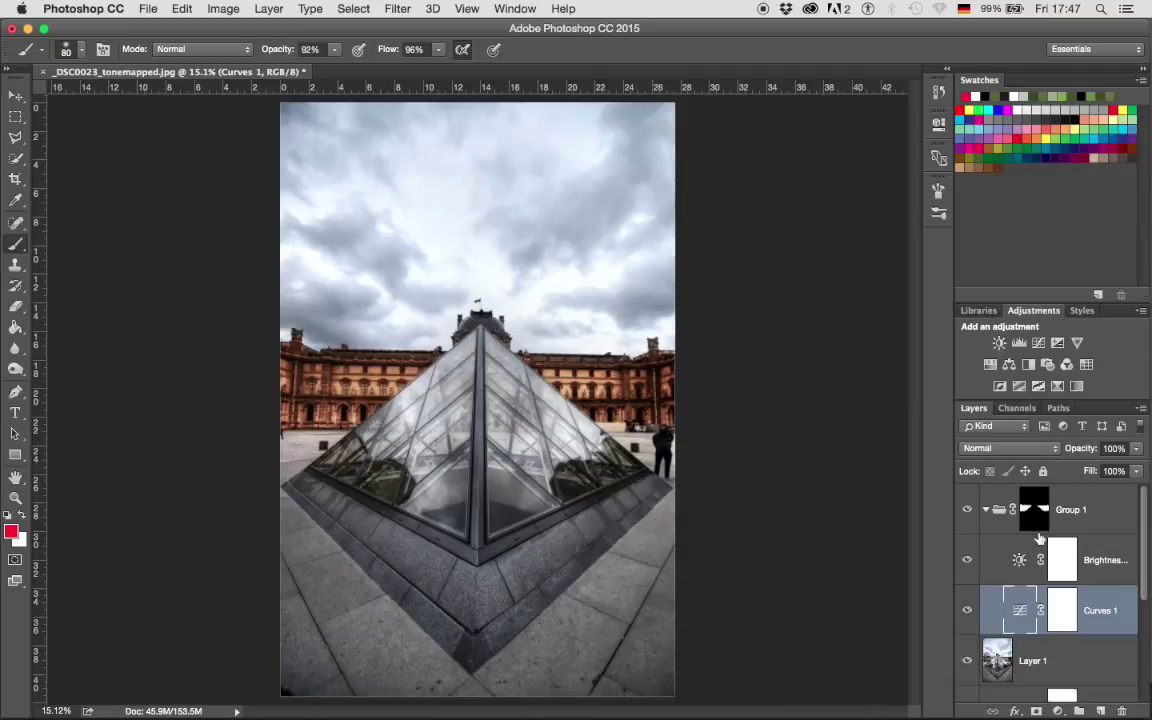
pyautogui.click(986, 510)
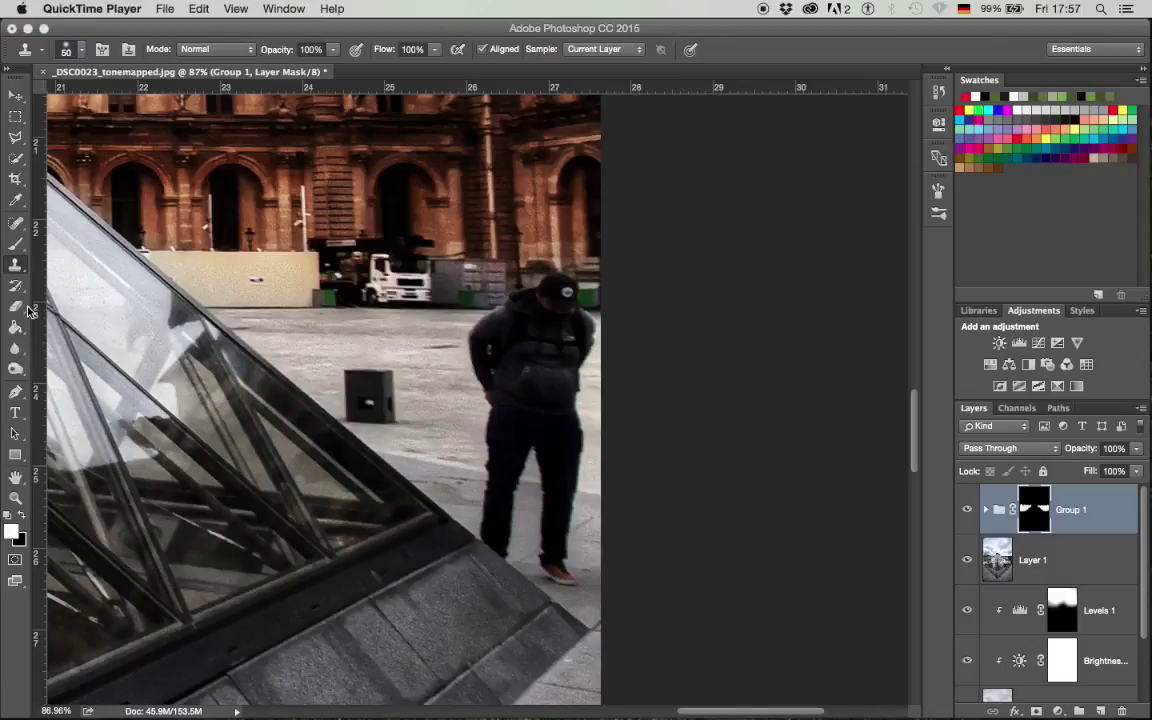
# Step: With the Pen tool in Path mode, trace the standing man's outline from his foot beside the pyramid base up around his shoulders and head
pyautogui.click(18, 392)
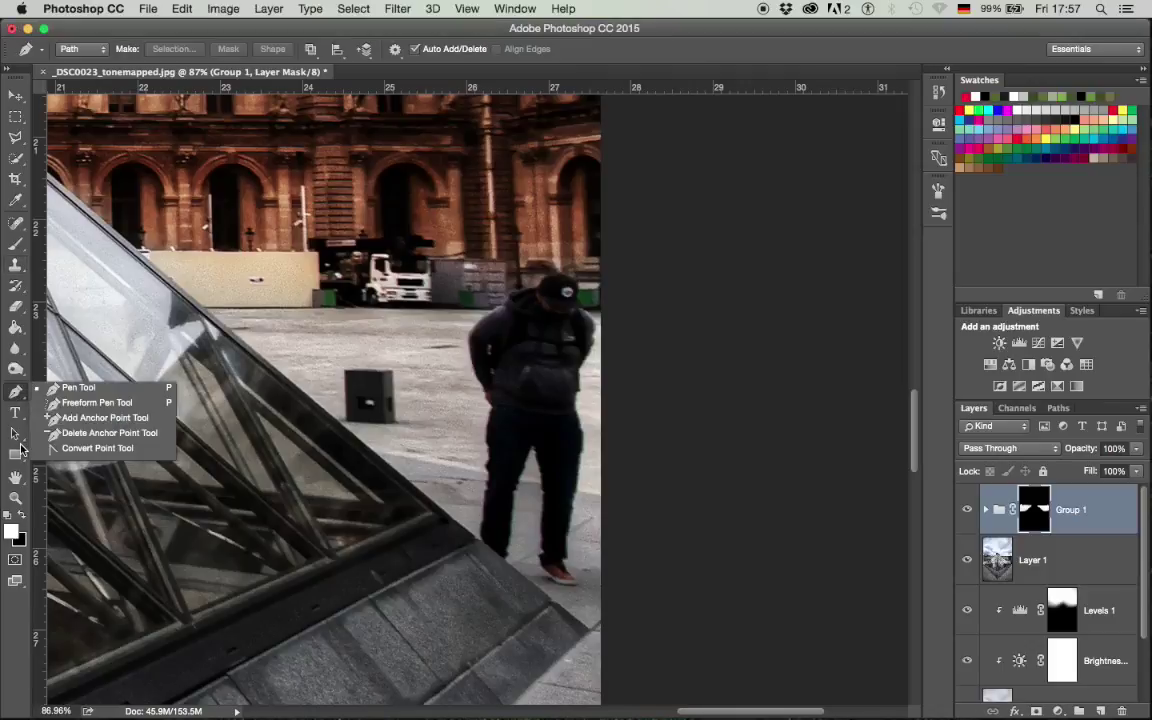
pyautogui.click(61, 394)
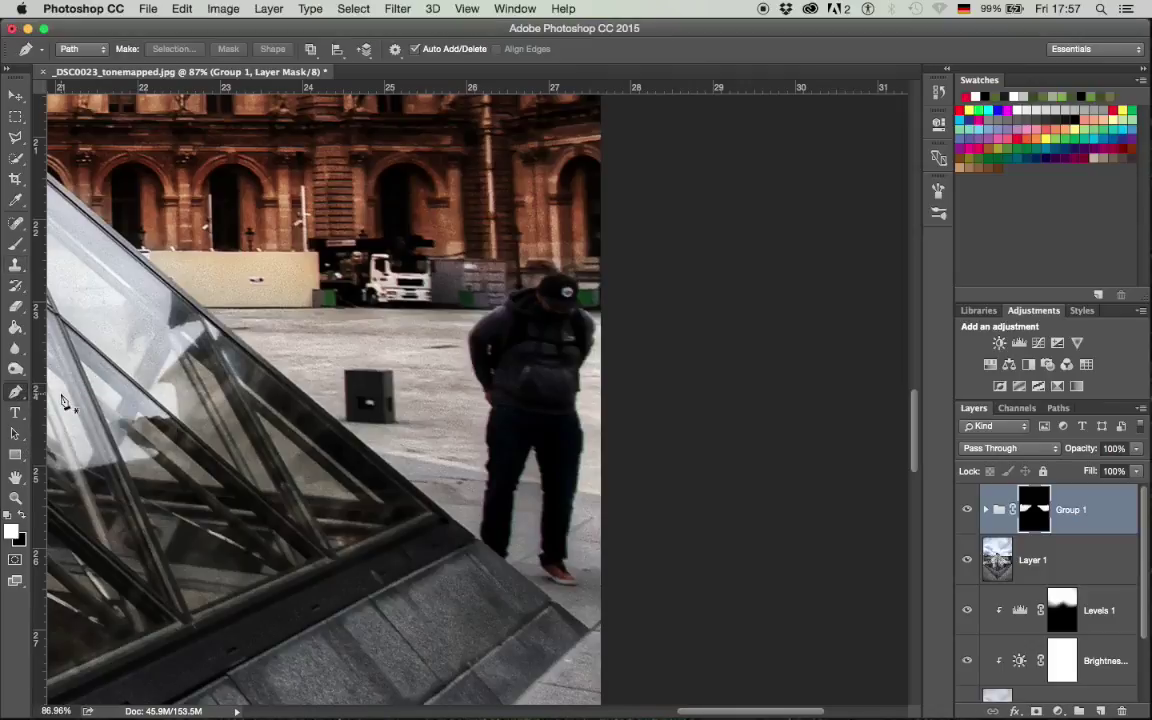
pyautogui.click(74, 49)
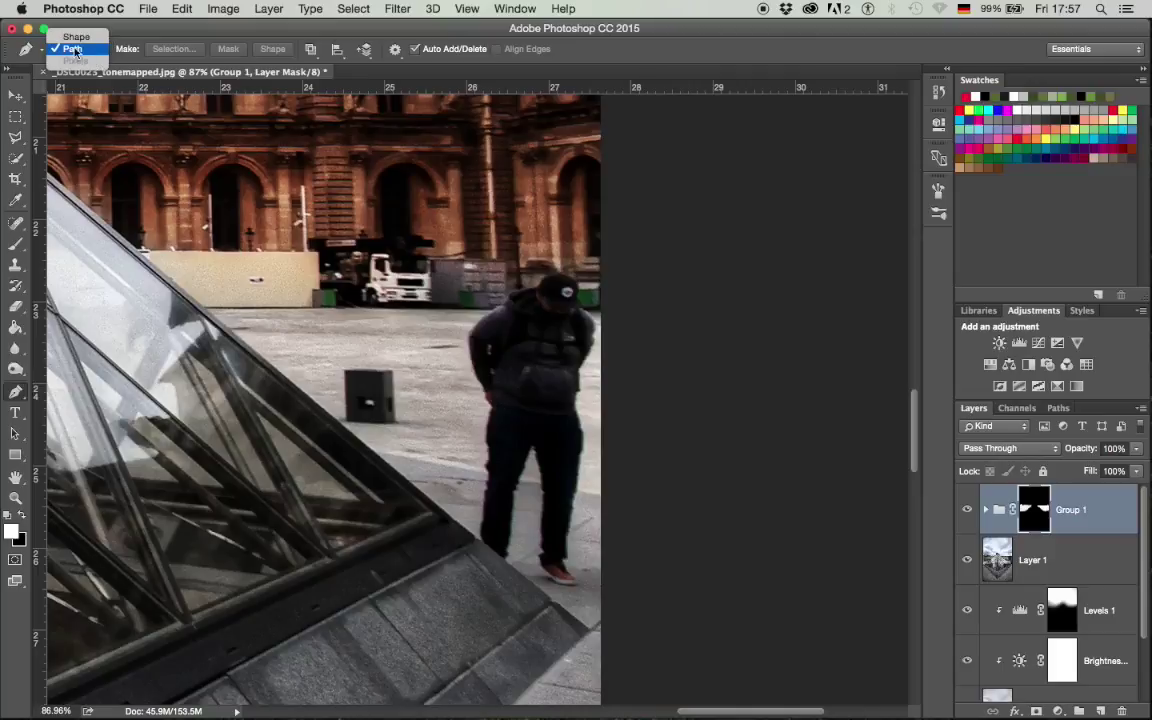
pyautogui.click(73, 49)
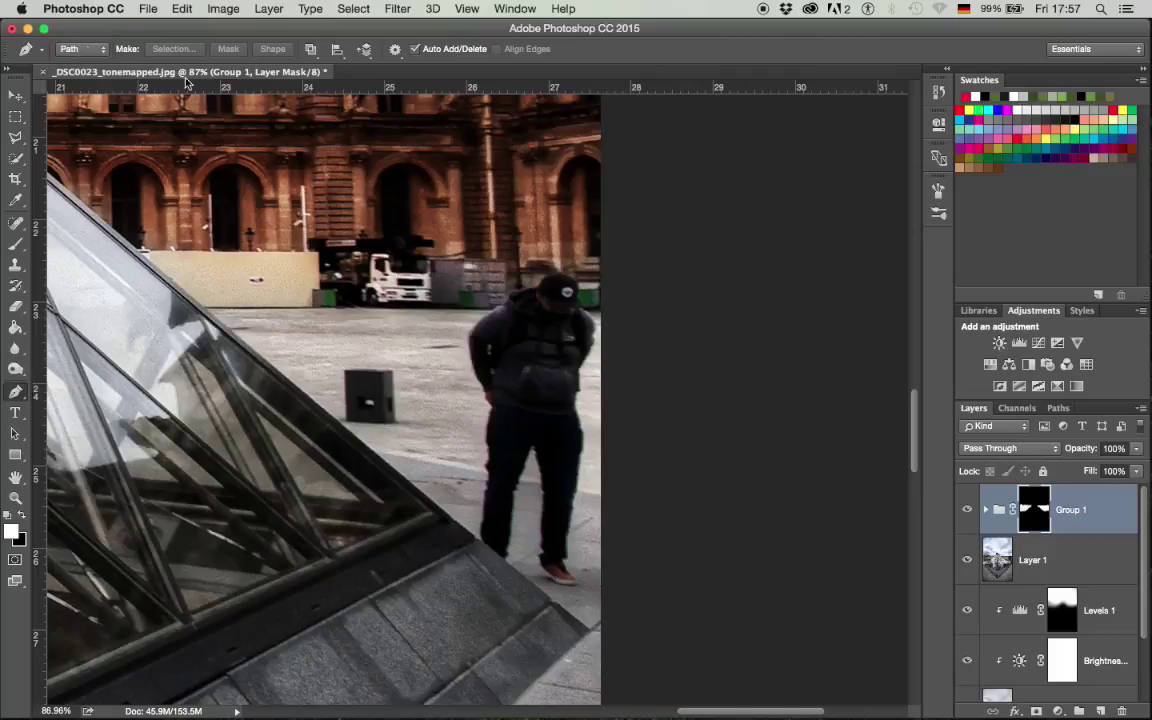
pyautogui.click(480, 538)
pyautogui.click(477, 408)
pyautogui.click(472, 321)
pyautogui.moveTo(472, 321); pyautogui.dragTo(484, 302)
pyautogui.click(515, 279)
pyautogui.click(564, 263)
pyautogui.click(587, 280)
pyautogui.click(595, 304)
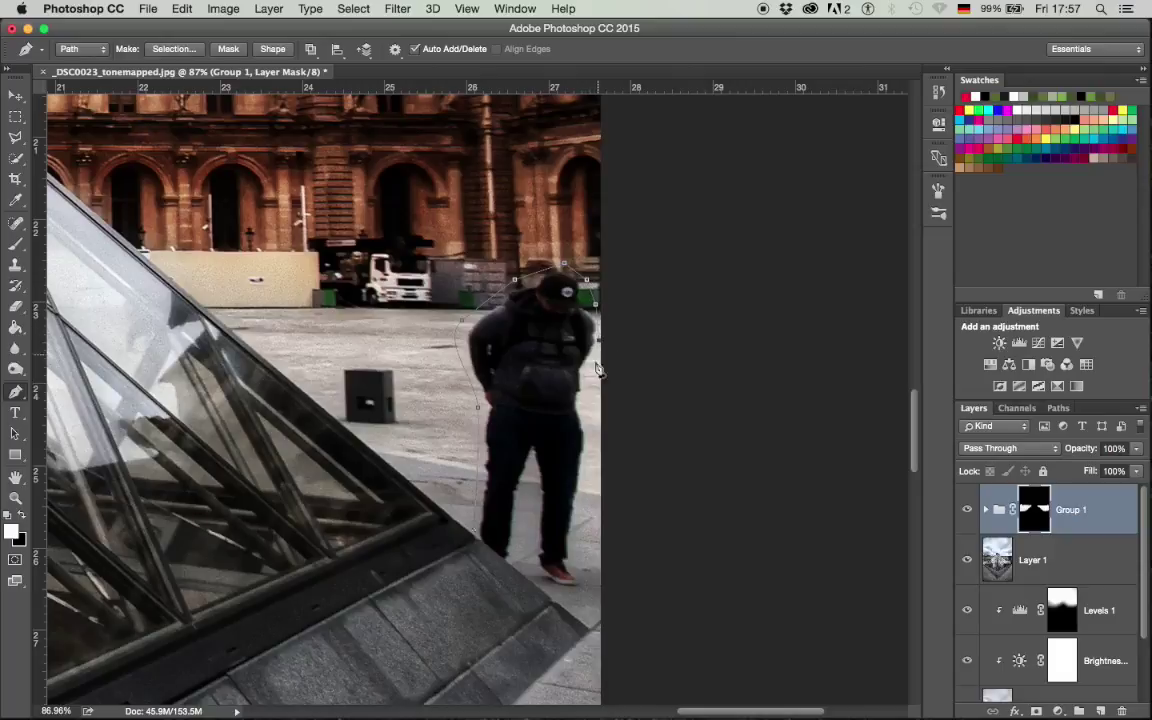
# Step: Continue the path down the man's other side and around his shoes, closing it at the starting point
pyautogui.click(584, 378)
pyautogui.click(591, 408)
pyautogui.click(587, 427)
pyautogui.click(587, 482)
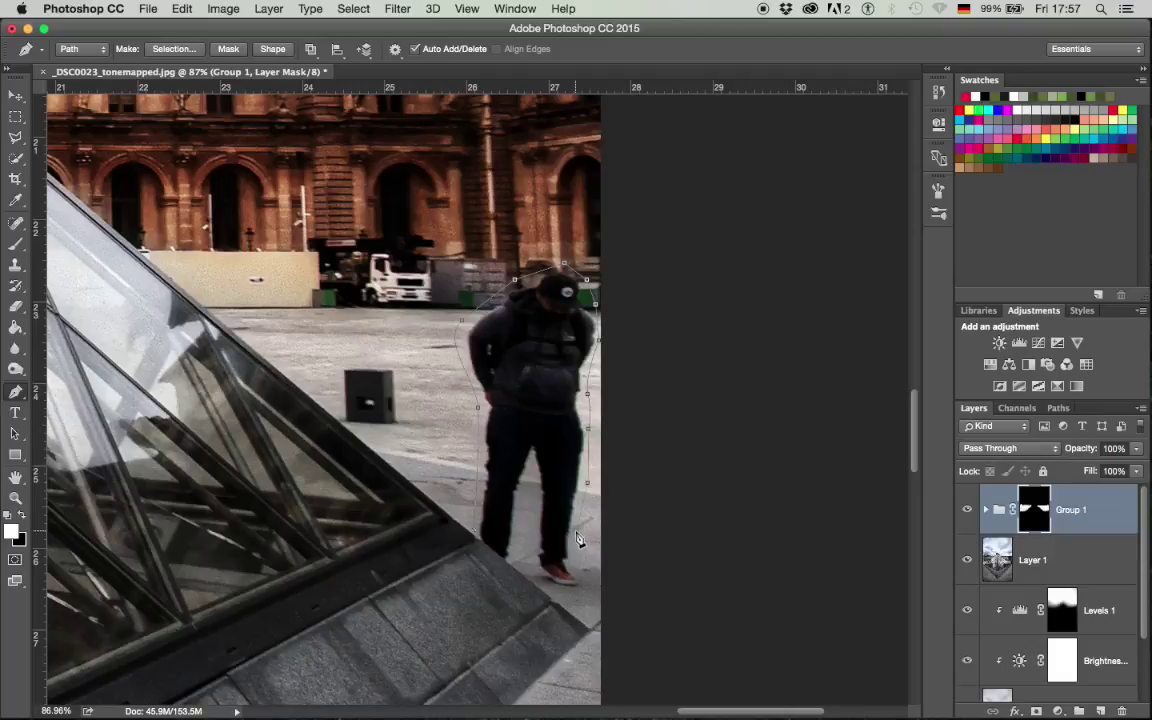
pyautogui.click(580, 565)
pyautogui.moveTo(583, 595); pyautogui.dragTo(573, 602)
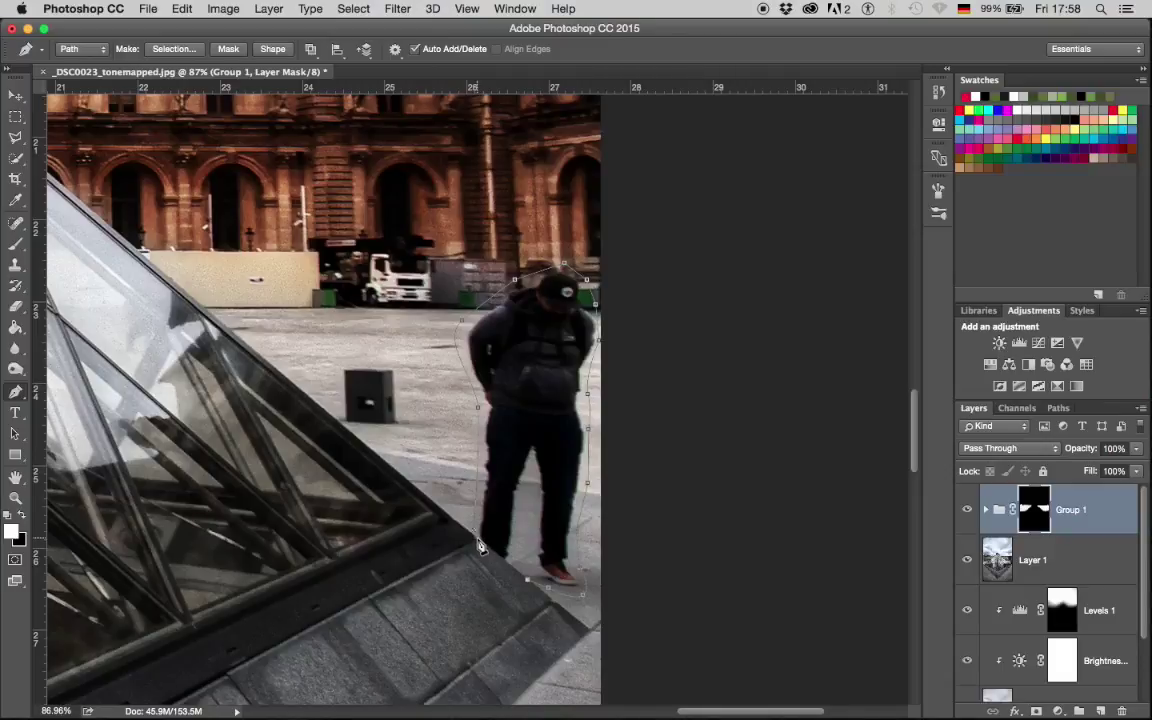
pyautogui.click(477, 540)
# Step: Convert the path to a new anti-aliased selection with 0-pixel feather, and stamp all visible layers onto a new layer above Group 1
pyautogui.click(172, 49)
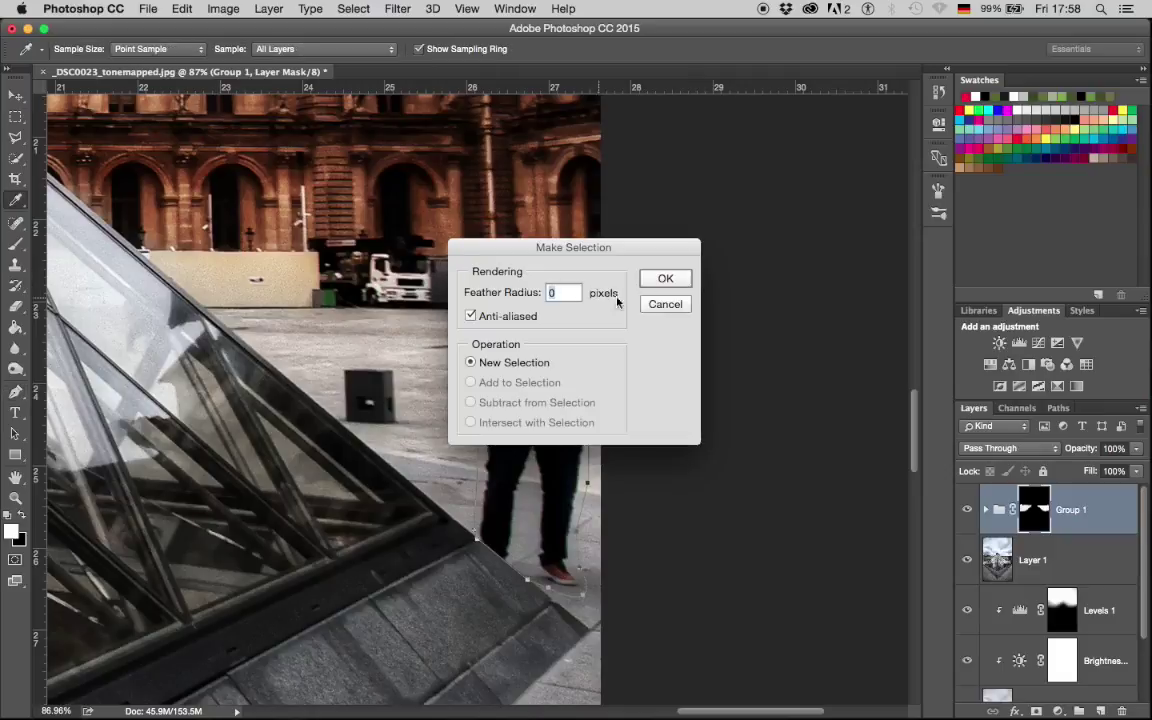
pyautogui.click(659, 283)
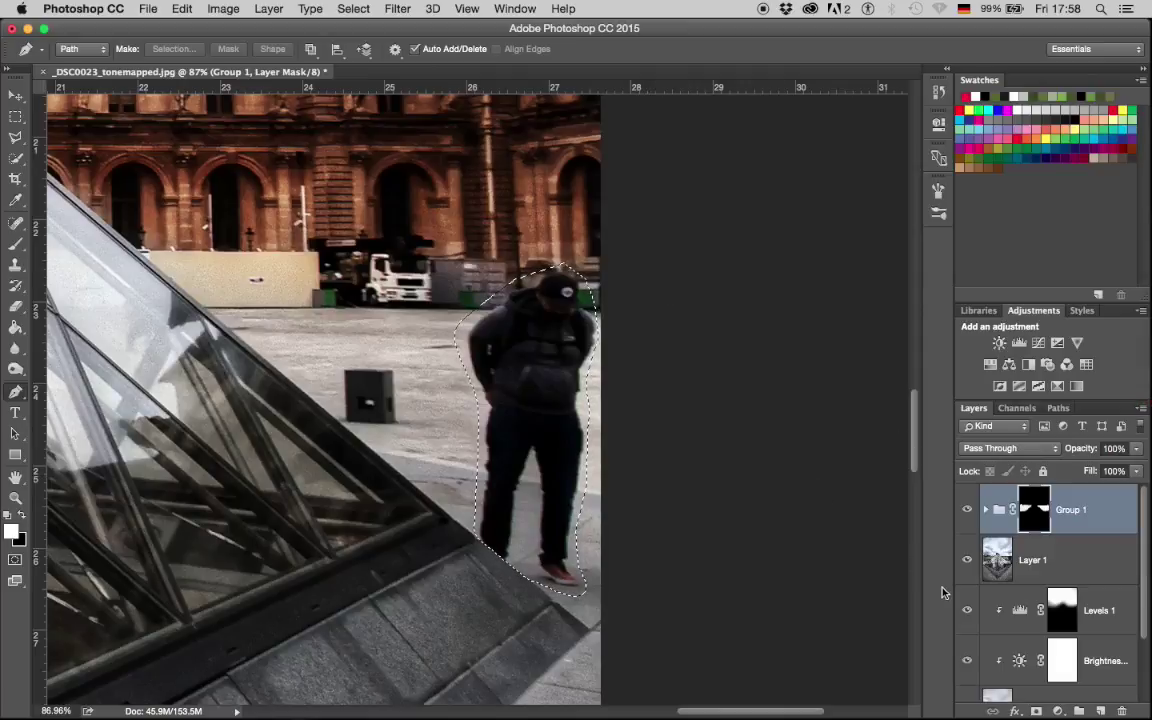
pyautogui.click(1103, 711)
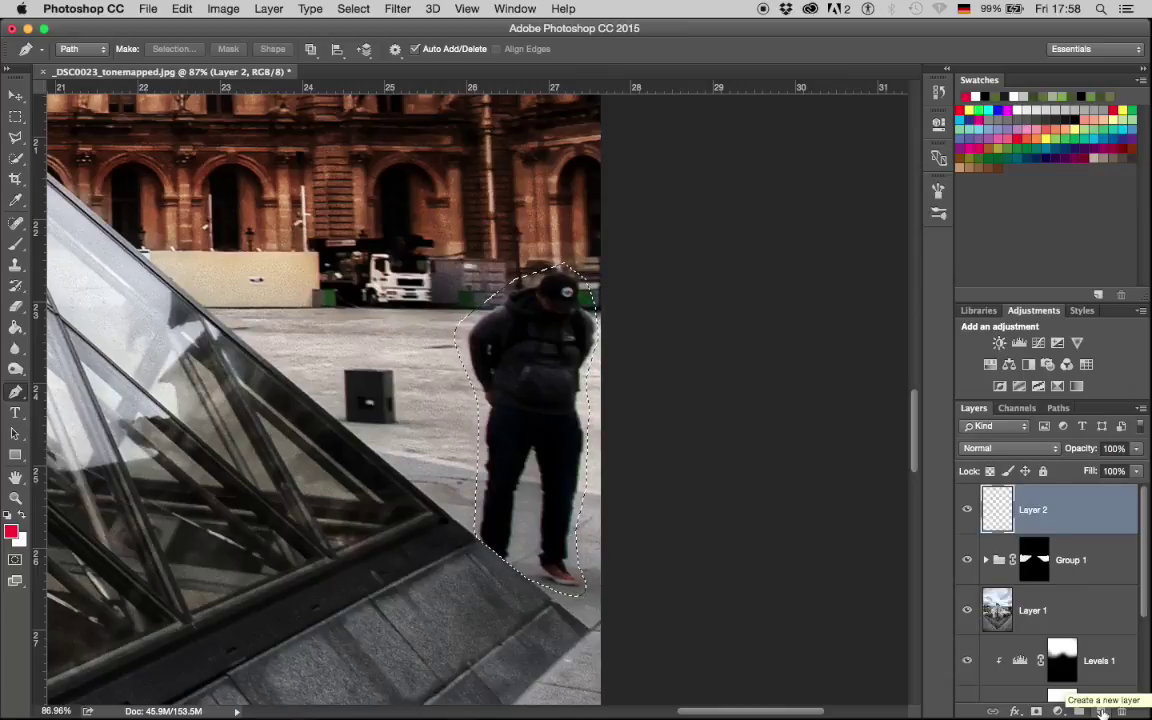
pyautogui.press('super+alt+shift+e')
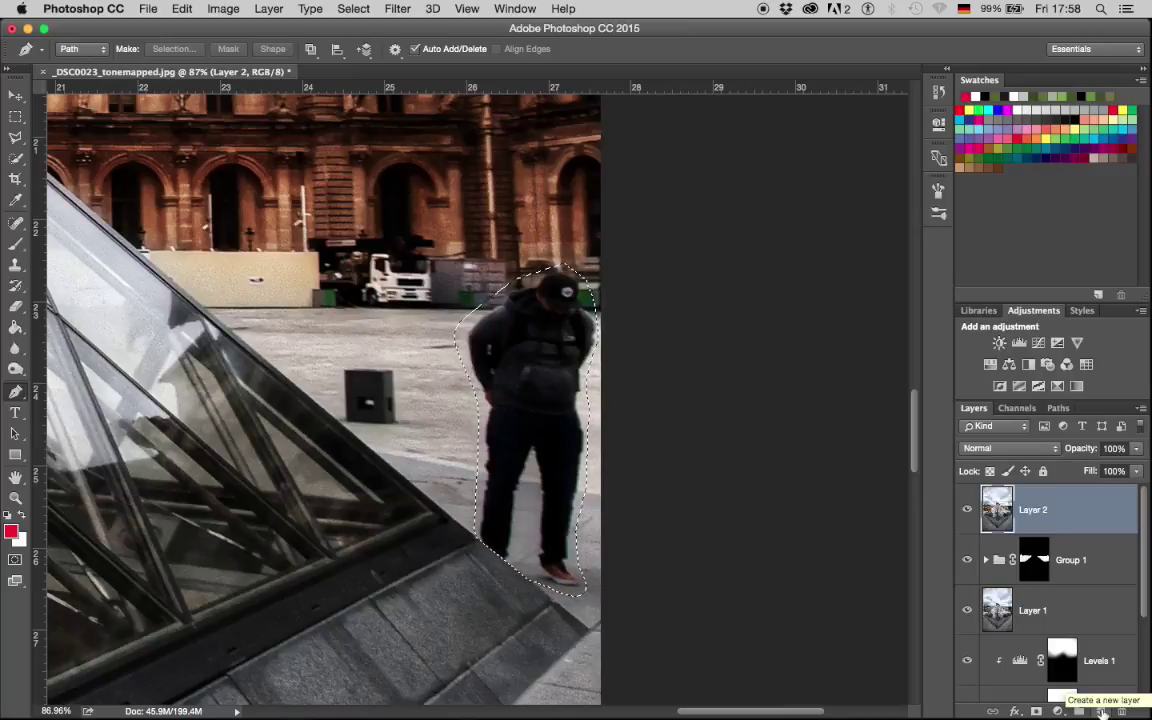
# Step: Clone the neighbouring paving over the man's knees with the Clone Stamp at size 50, continuing the light paving line across the selection
pyautogui.press('s')
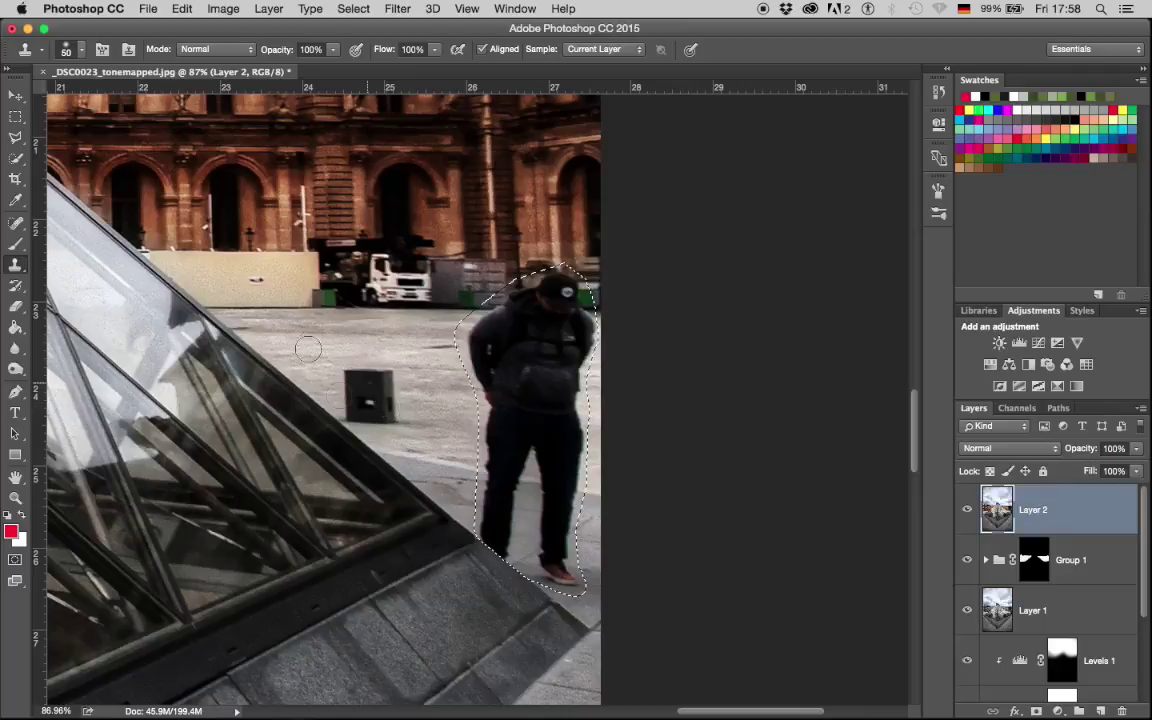
pyautogui.moveTo(413, 290)
pyautogui.mouseDown()
pyautogui.moveTo(400, 238)
pyautogui.moveTo(452, 214)
pyautogui.moveTo(471, 303)
pyautogui.moveTo(622, 483)
pyautogui.mouseUp()
pyautogui.moveTo(483, 376)
pyautogui.mouseDown()
pyautogui.moveTo(671, 491)
pyautogui.moveTo(486, 414)
pyautogui.moveTo(813, 452)
pyautogui.moveTo(5, 572)
pyautogui.moveTo(447, 450)
pyautogui.mouseUp()
pyautogui.press('super+z')
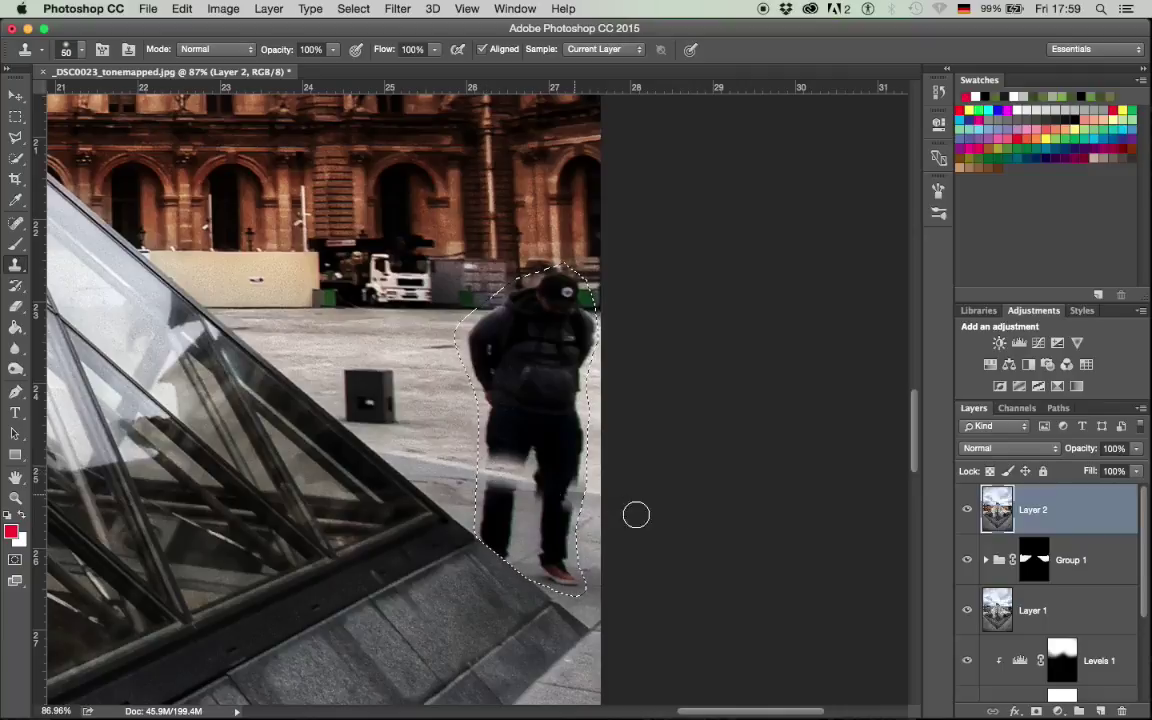
pyautogui.keyDown('alt'); pyautogui.click(441, 462); pyautogui.keyUp('alt')
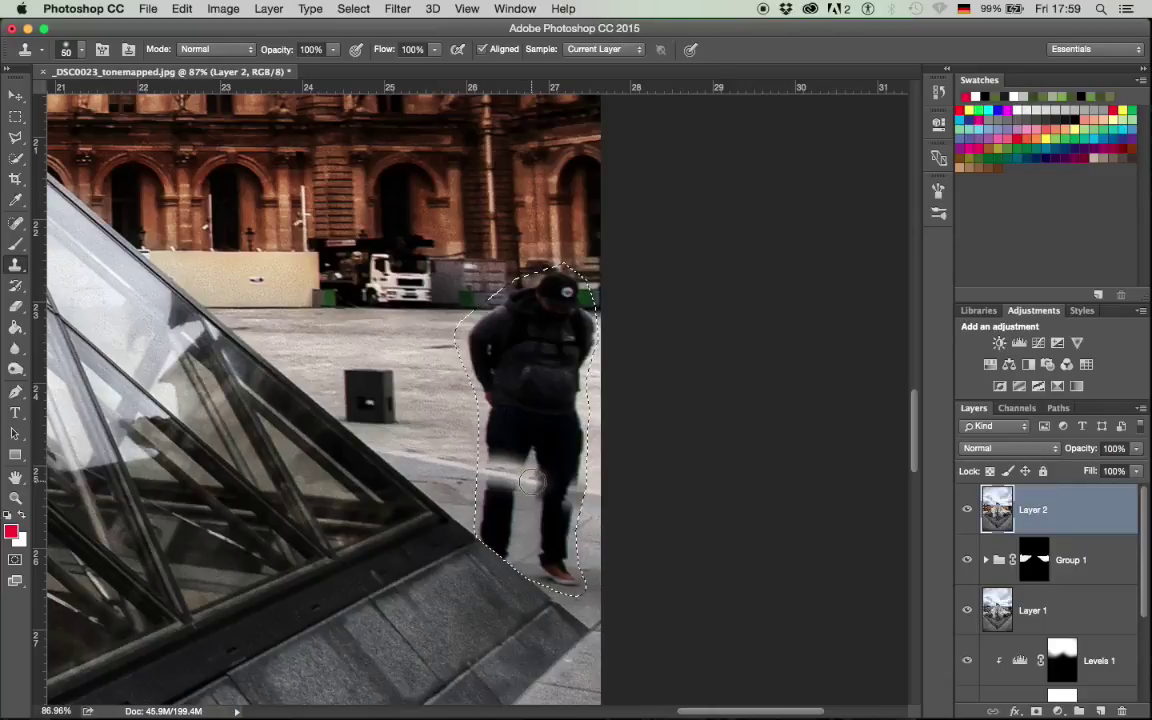
pyautogui.moveTo(530, 482); pyautogui.dragTo(627, 508)
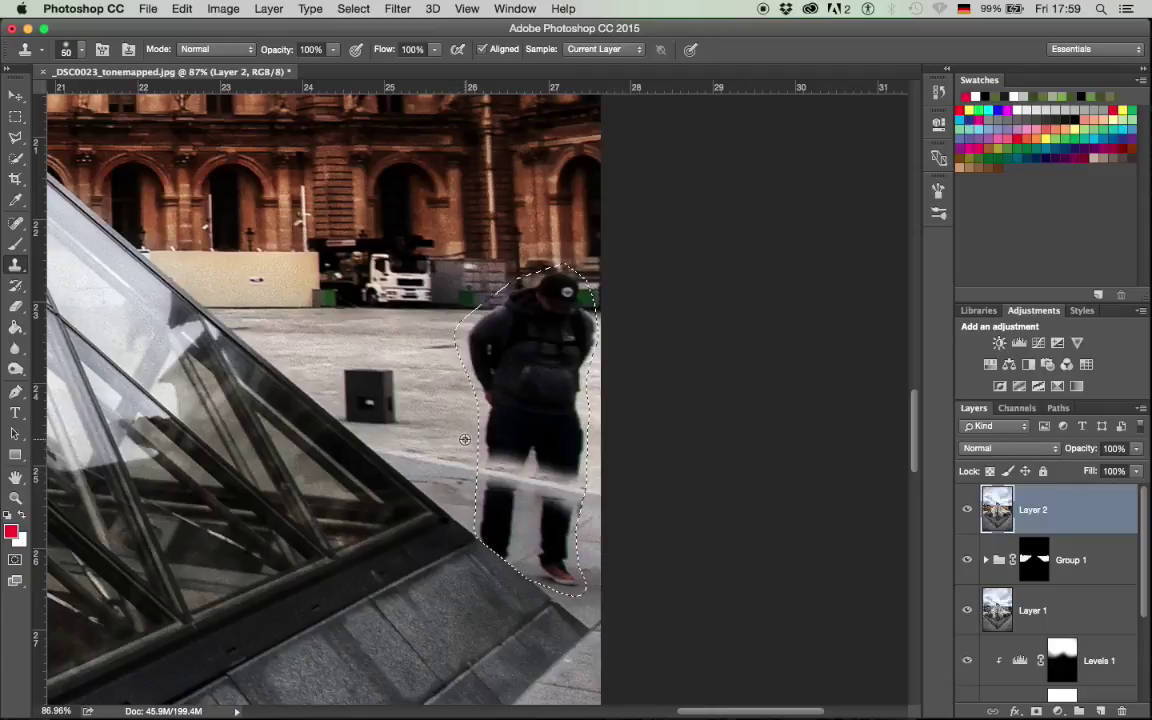
# Step: Clone the light paving over the man's thighs, hips and waist within the selection
pyautogui.moveTo(620, 470)
pyautogui.mouseDown()
pyautogui.moveTo(499, 443)
pyautogui.moveTo(658, 453)
pyautogui.mouseUp()
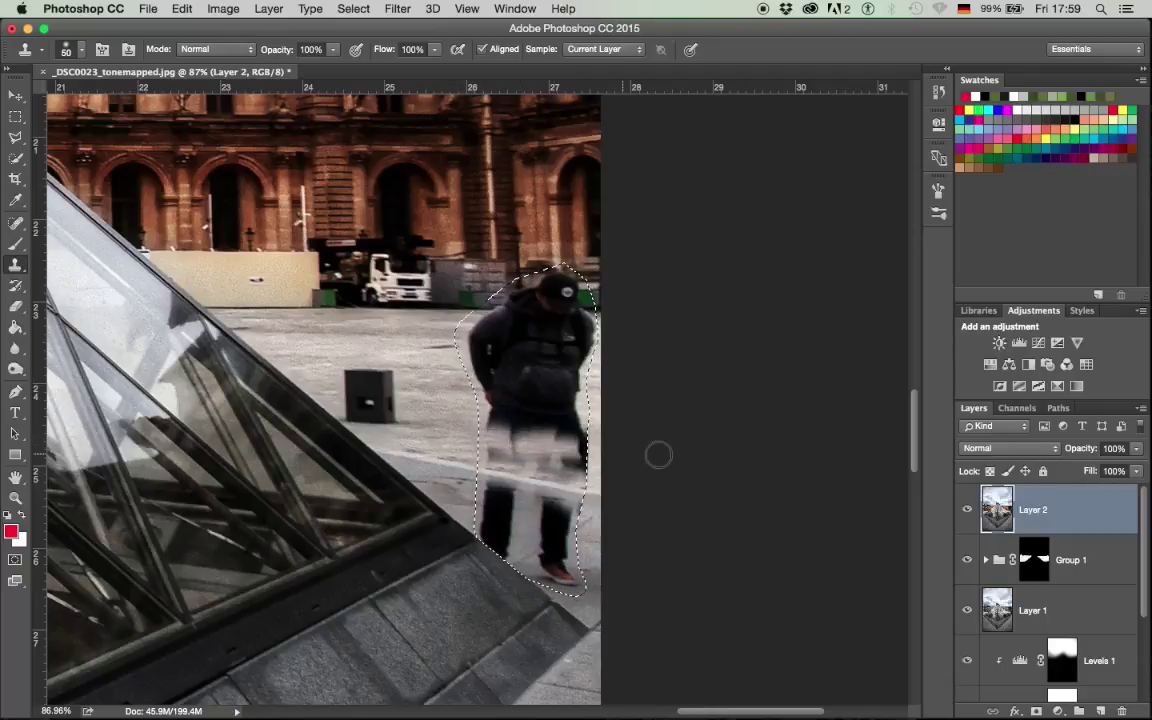
pyautogui.moveTo(493, 417); pyautogui.dragTo(640, 429)
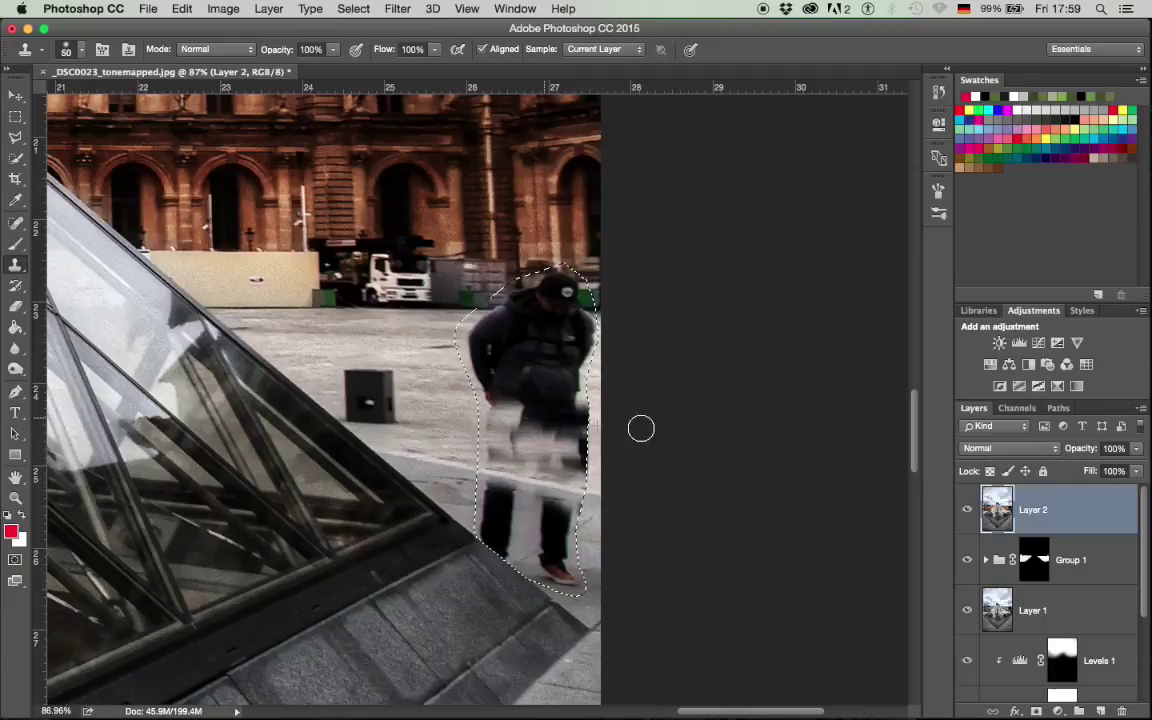
pyautogui.moveTo(482, 404); pyautogui.dragTo(625, 404)
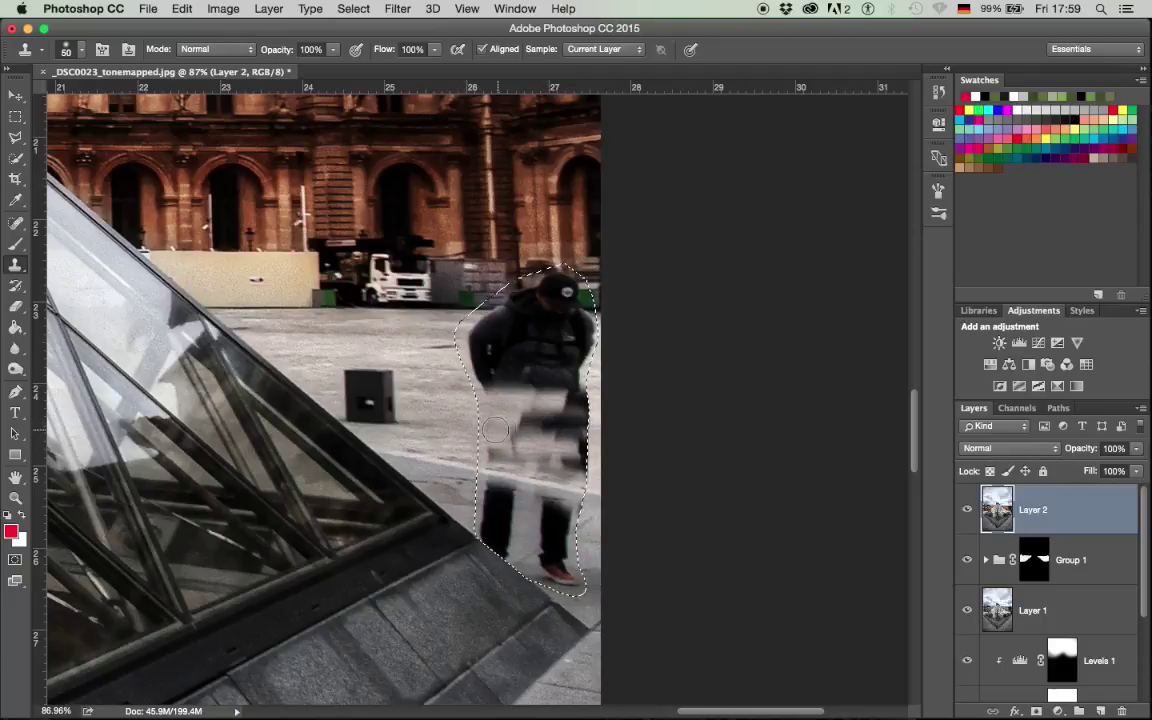
pyautogui.moveTo(476, 427); pyautogui.dragTo(627, 425)
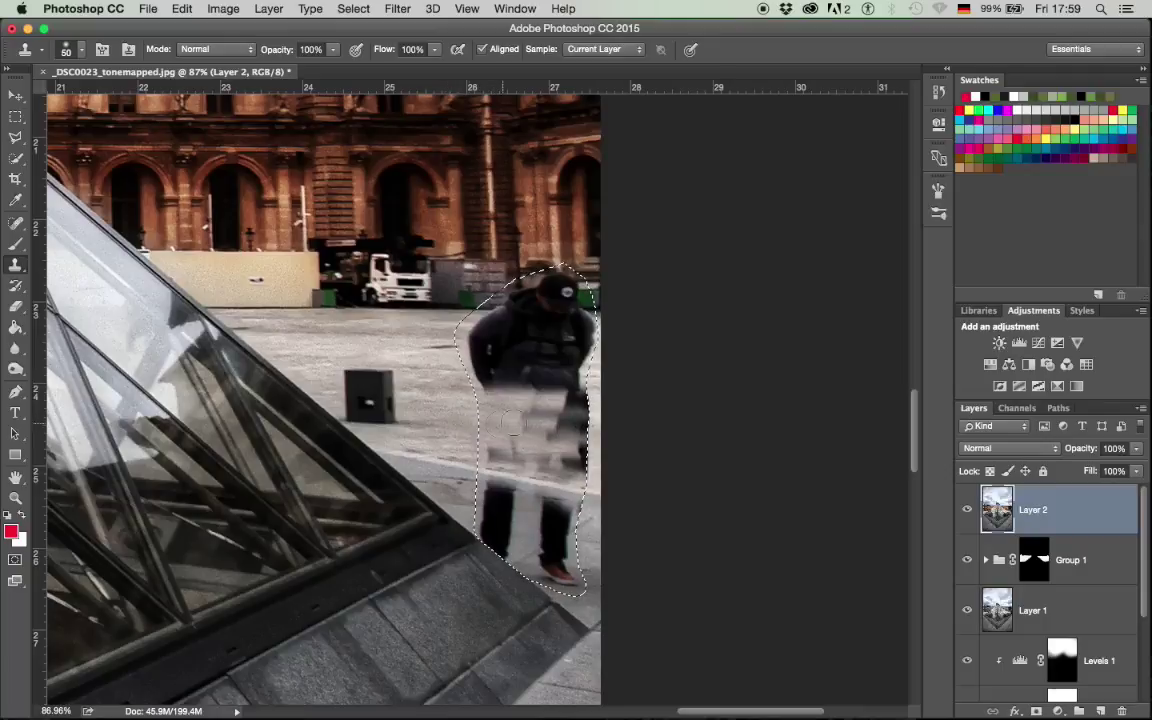
pyautogui.moveTo(528, 420); pyautogui.dragTo(671, 419)
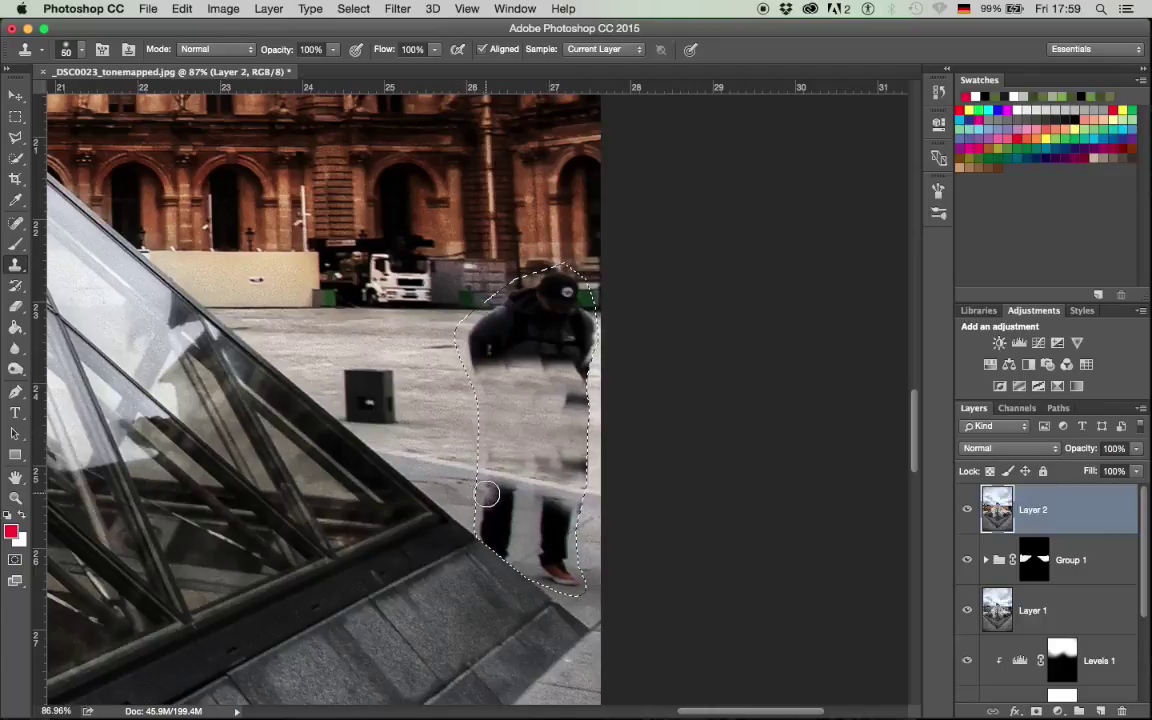
# Step: Clone paving and background over the man's lower legs, torso and head until he is completely covered
pyautogui.moveTo(485, 494); pyautogui.dragTo(648, 517)
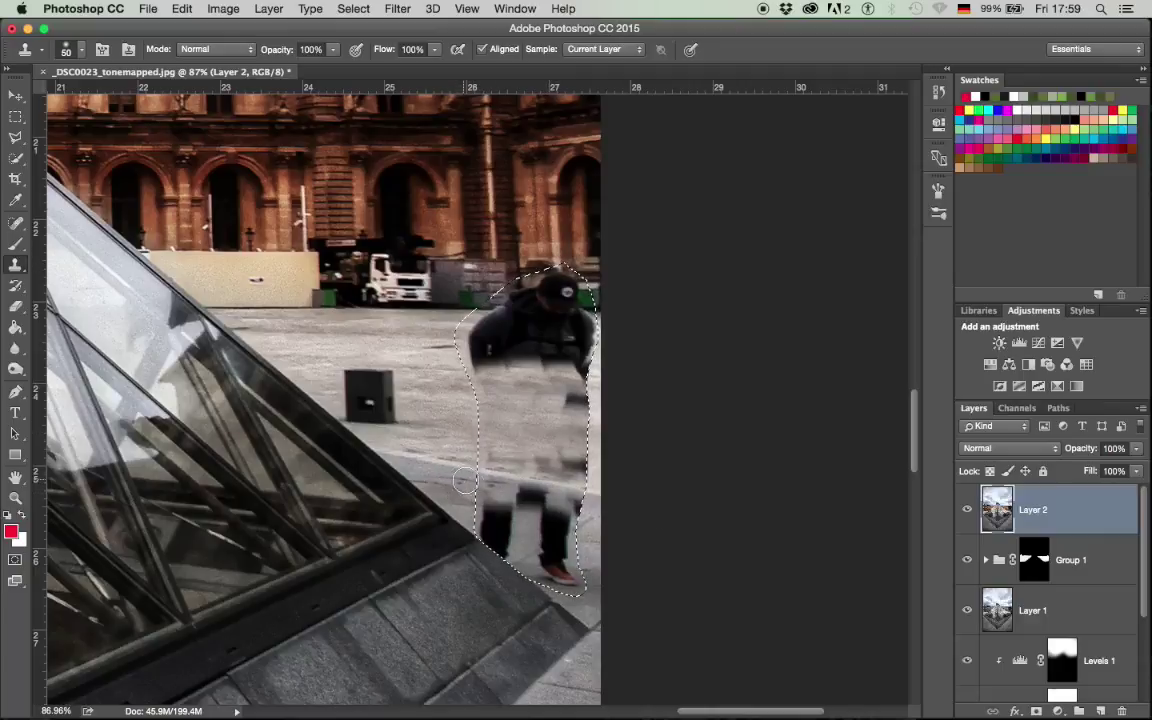
pyautogui.moveTo(501, 496); pyautogui.dragTo(585, 505)
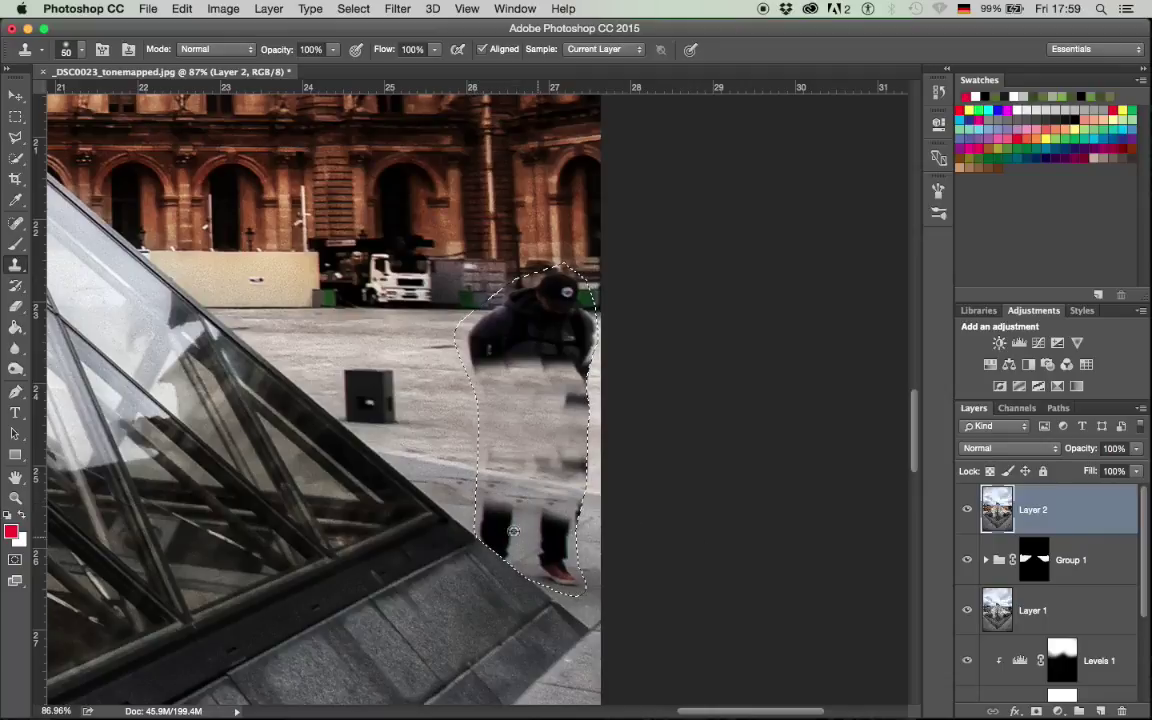
pyautogui.moveTo(500, 513); pyautogui.dragTo(680, 555)
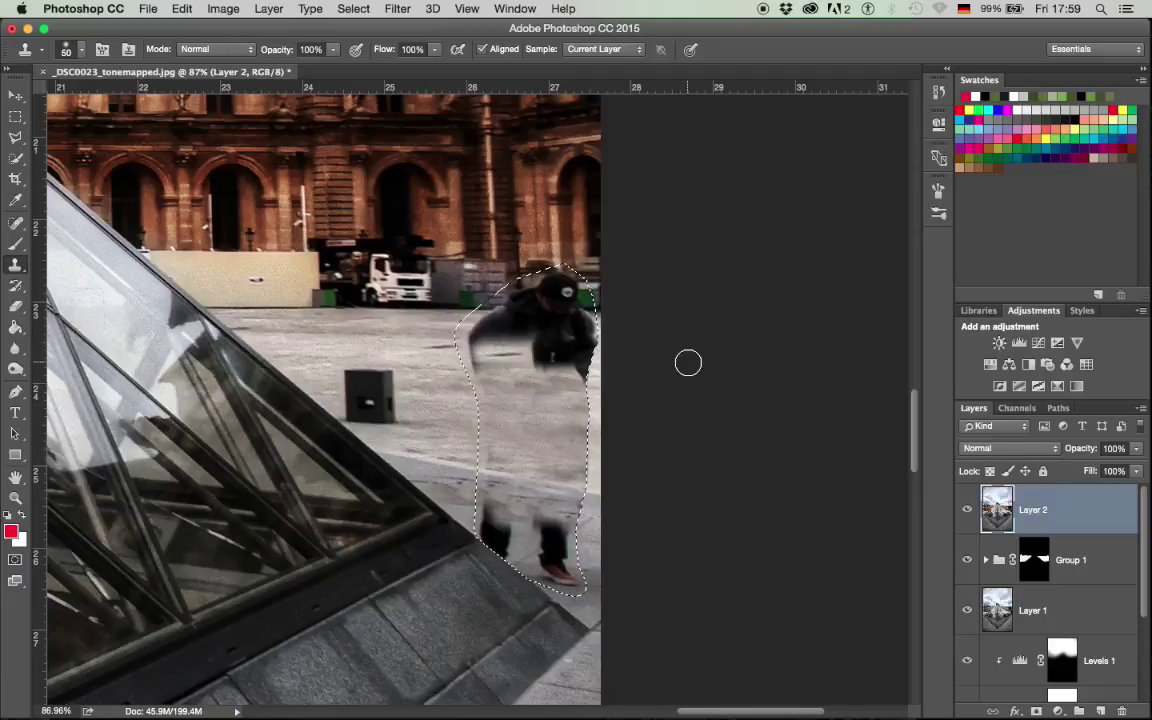
pyautogui.moveTo(520, 355); pyautogui.dragTo(595, 360)
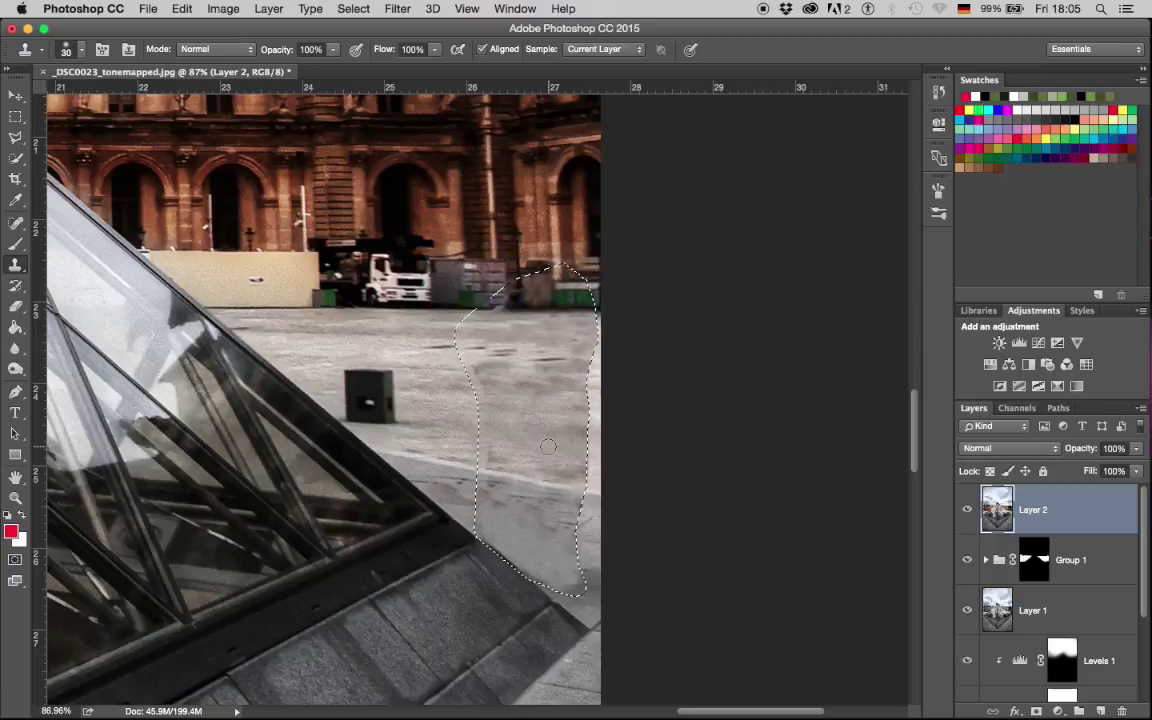
# Step: Clear the selection and heal the bright seam along the photo's right edge with the Content-Aware Spot Healing Brush at size 60
pyautogui.press('super+d')
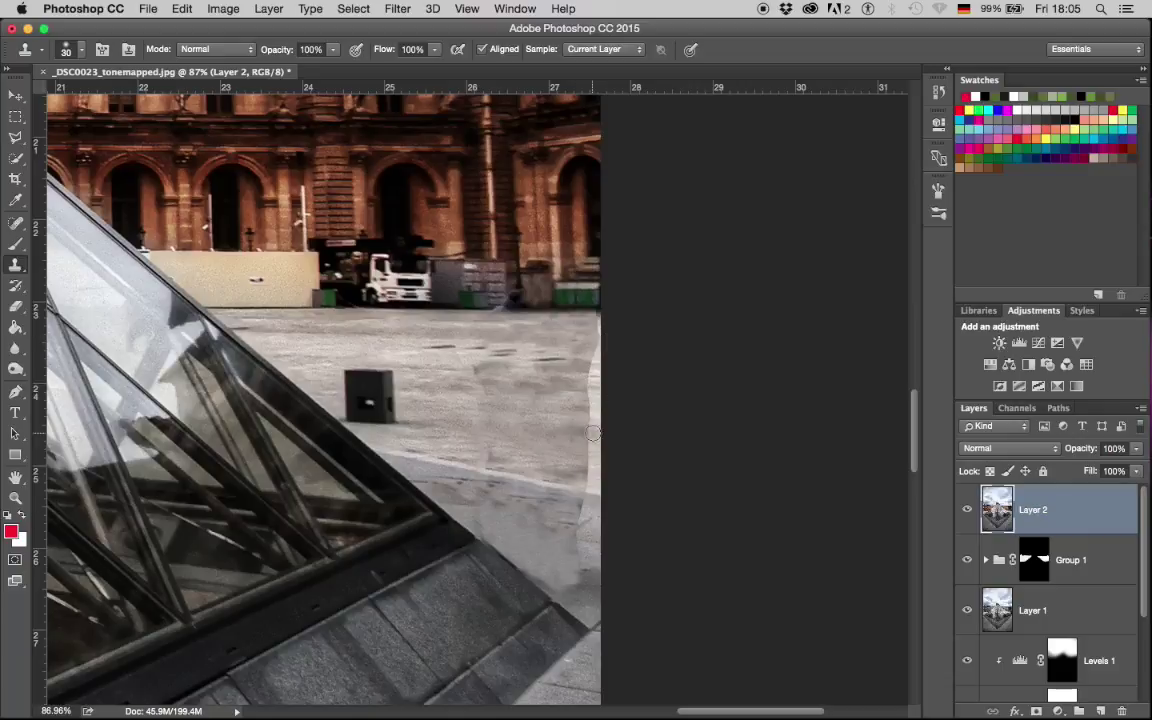
pyautogui.press('j')
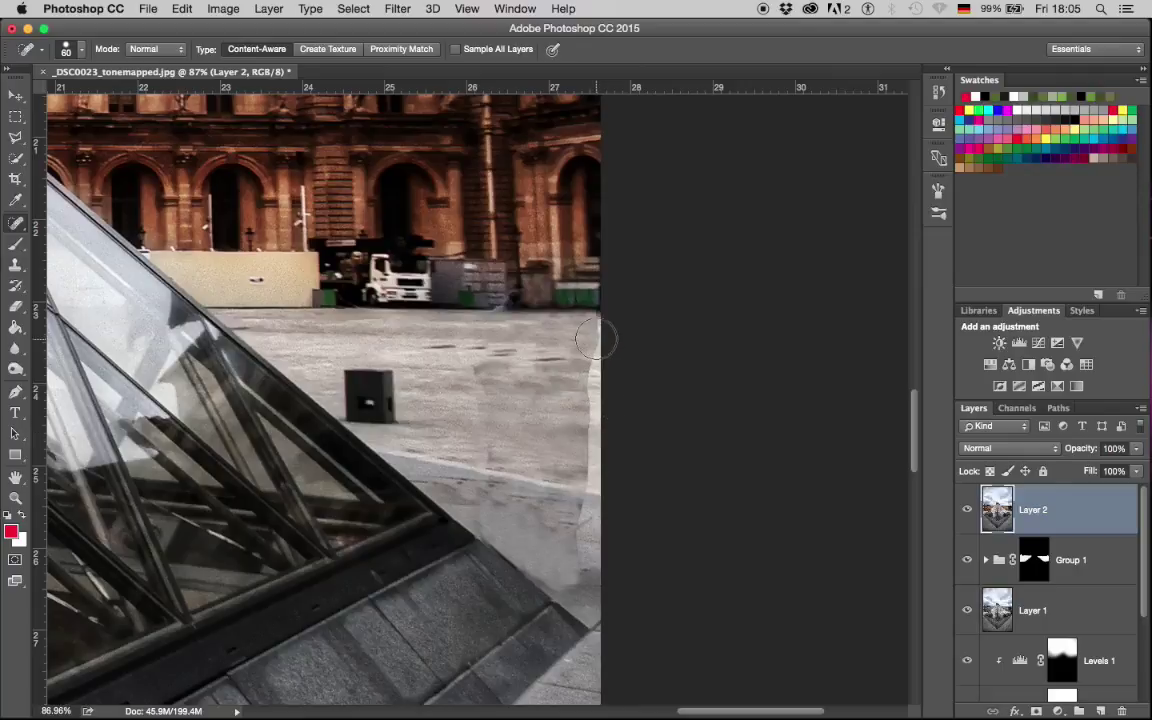
pyautogui.moveTo(594, 335); pyautogui.dragTo(598, 463)
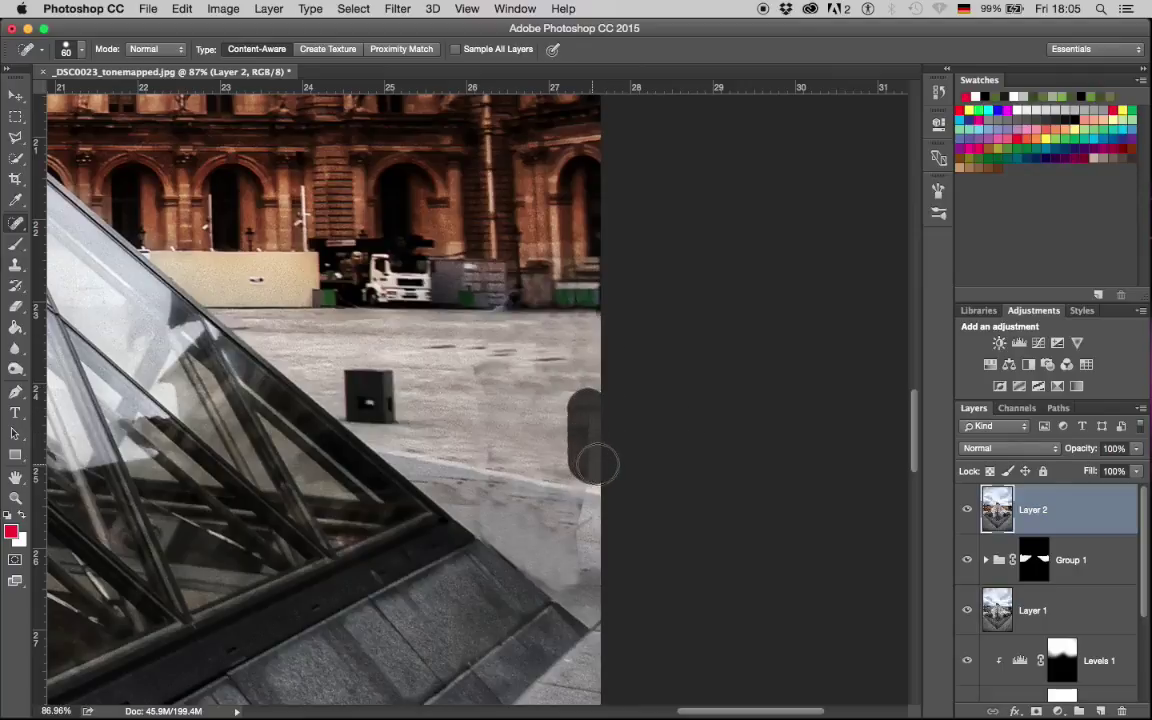
# Step: Heal the dark repeated marks and the patch edge in the upper part of the cloned paving
pyautogui.click(473, 370)
pyautogui.click(440, 350)
pyautogui.click(509, 352)
pyautogui.click(538, 360)
pyautogui.click(478, 373)
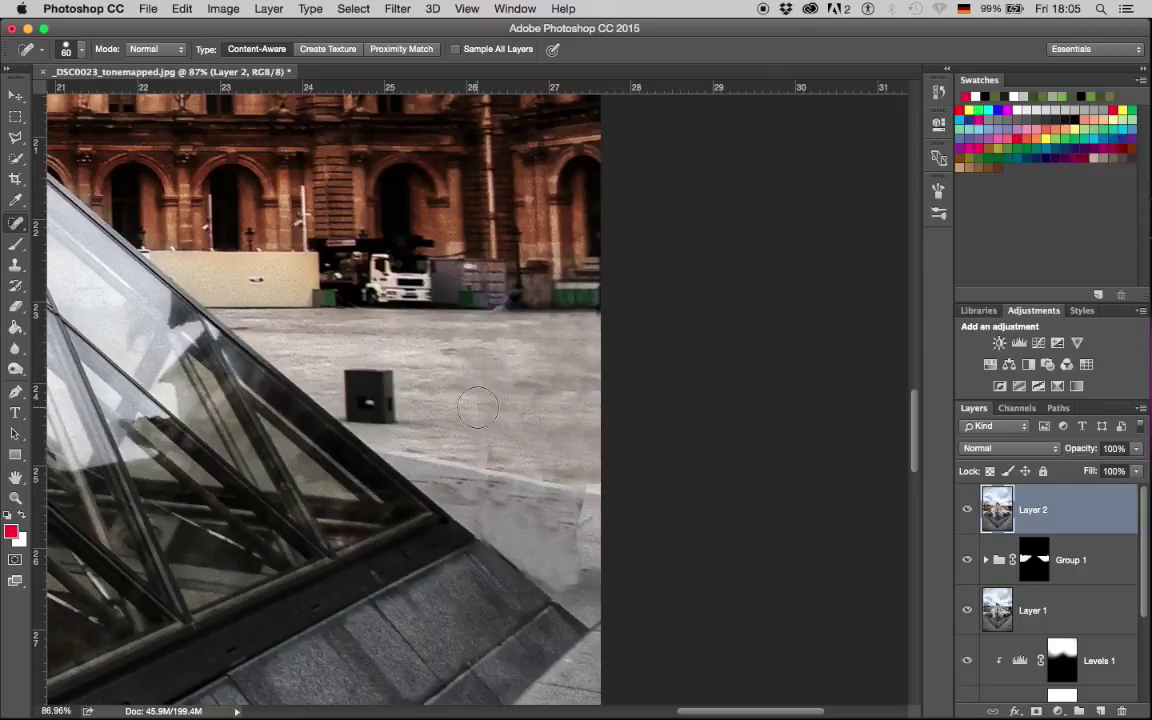
# Step: Clone clean paving over the uneven patches below the container and green bins near the photo's right edge with the Clone Stamp
pyautogui.press('s')
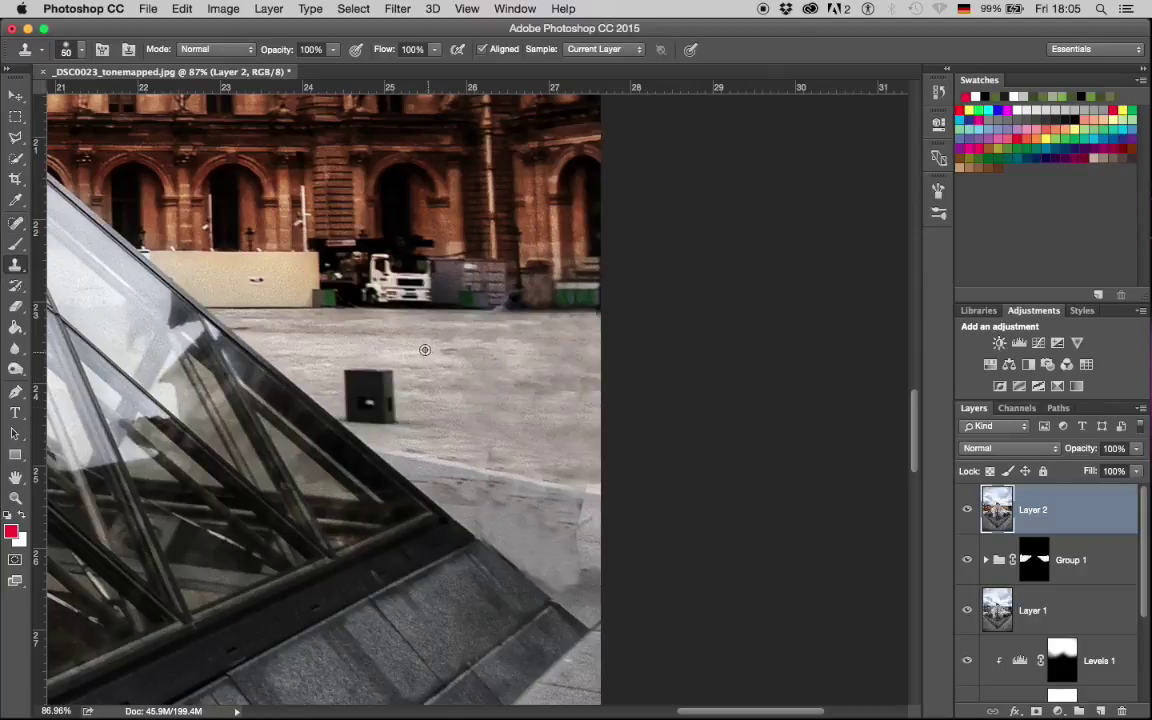
pyautogui.moveTo(467, 351); pyautogui.dragTo(568, 351)
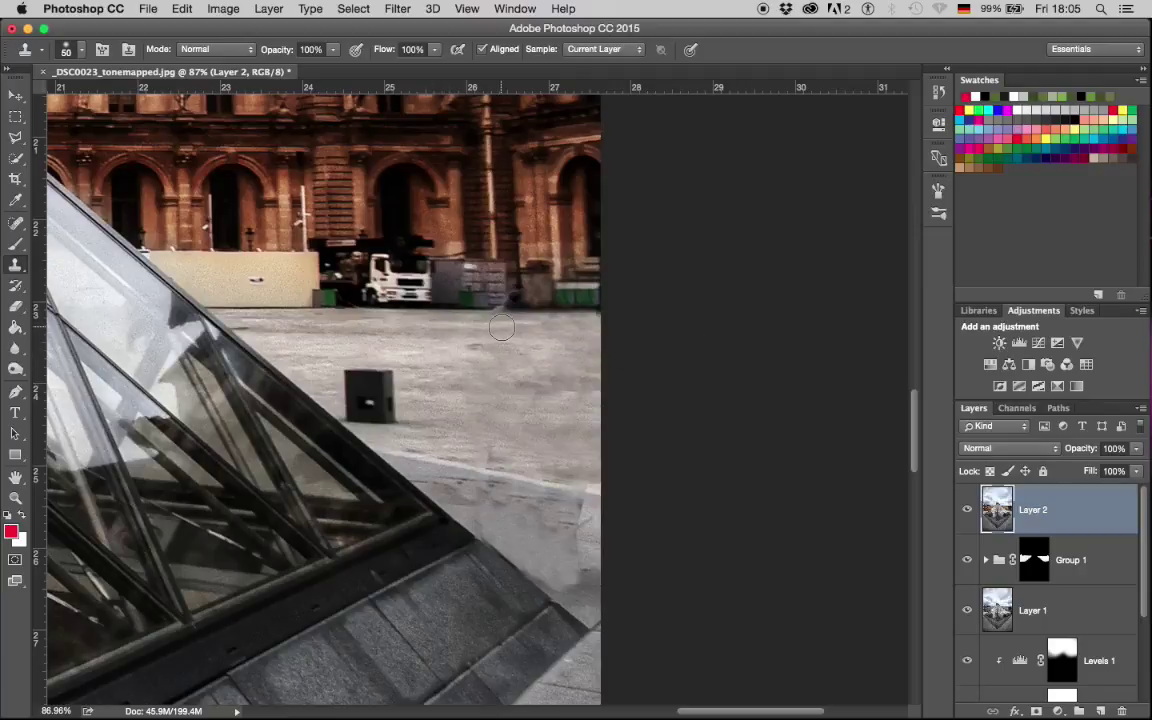
pyautogui.moveTo(502, 327); pyautogui.dragTo(582, 325)
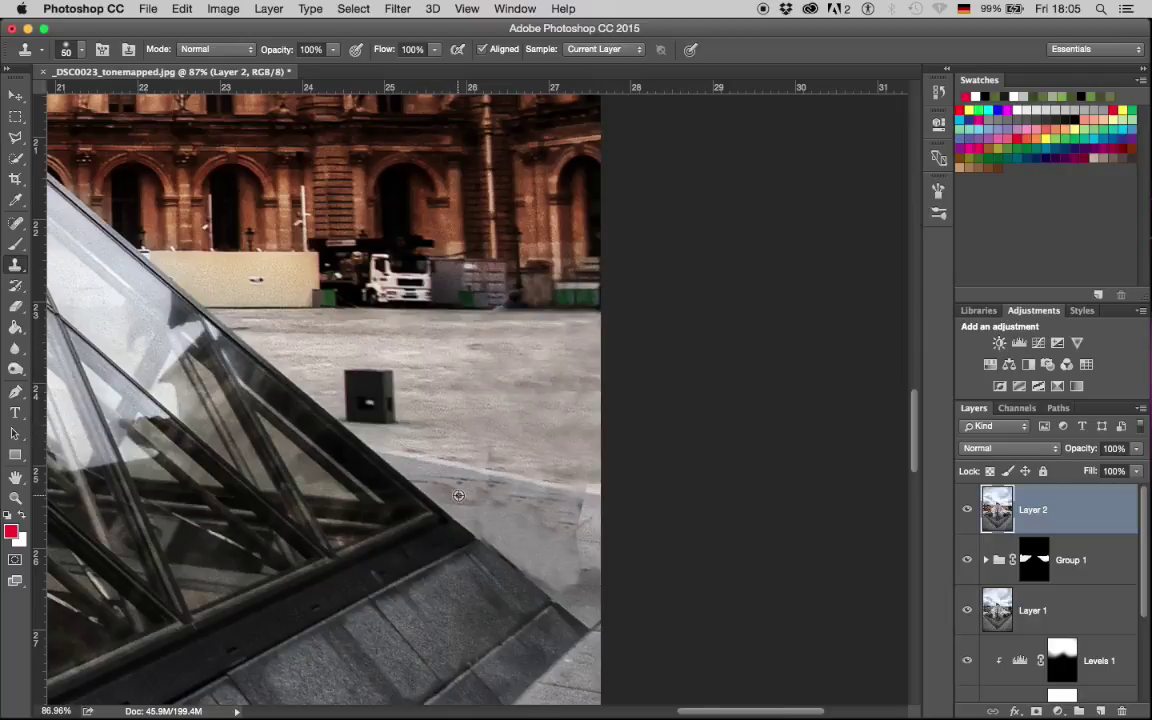
# Step: Heal the bright patch edge in the grey paving strip at the photo's right edge and a blemish in the lighter paving above it
pyautogui.press('j')
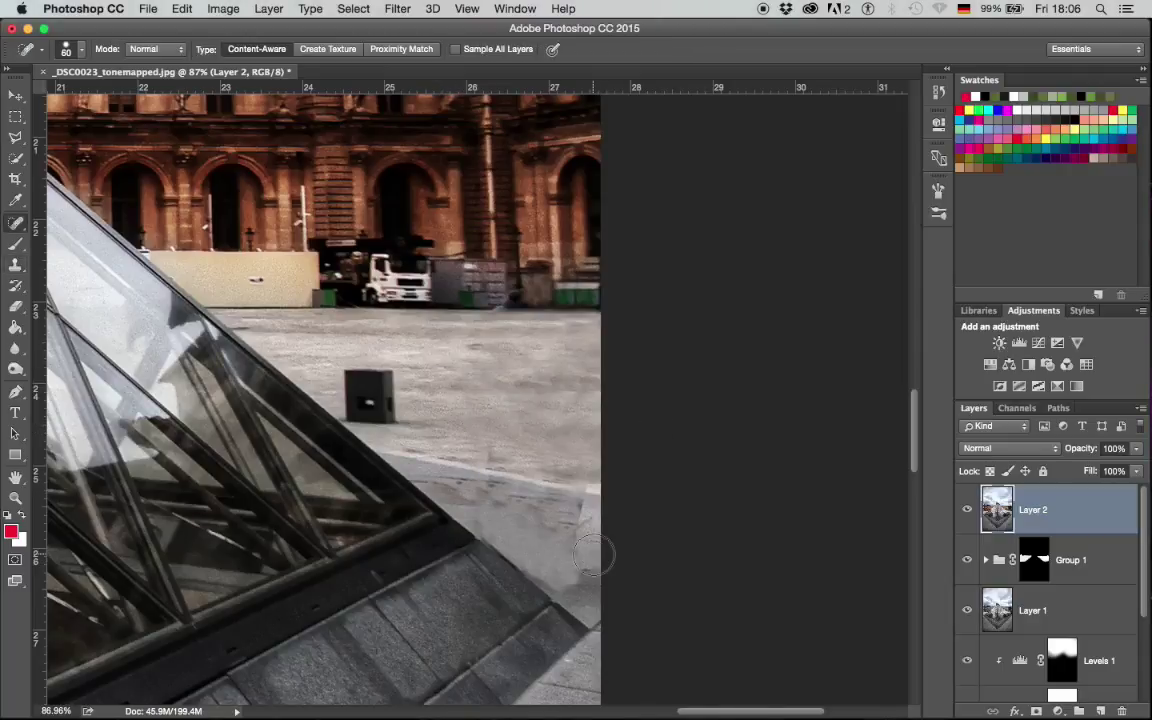
pyautogui.moveTo(582, 556); pyautogui.dragTo(578, 532)
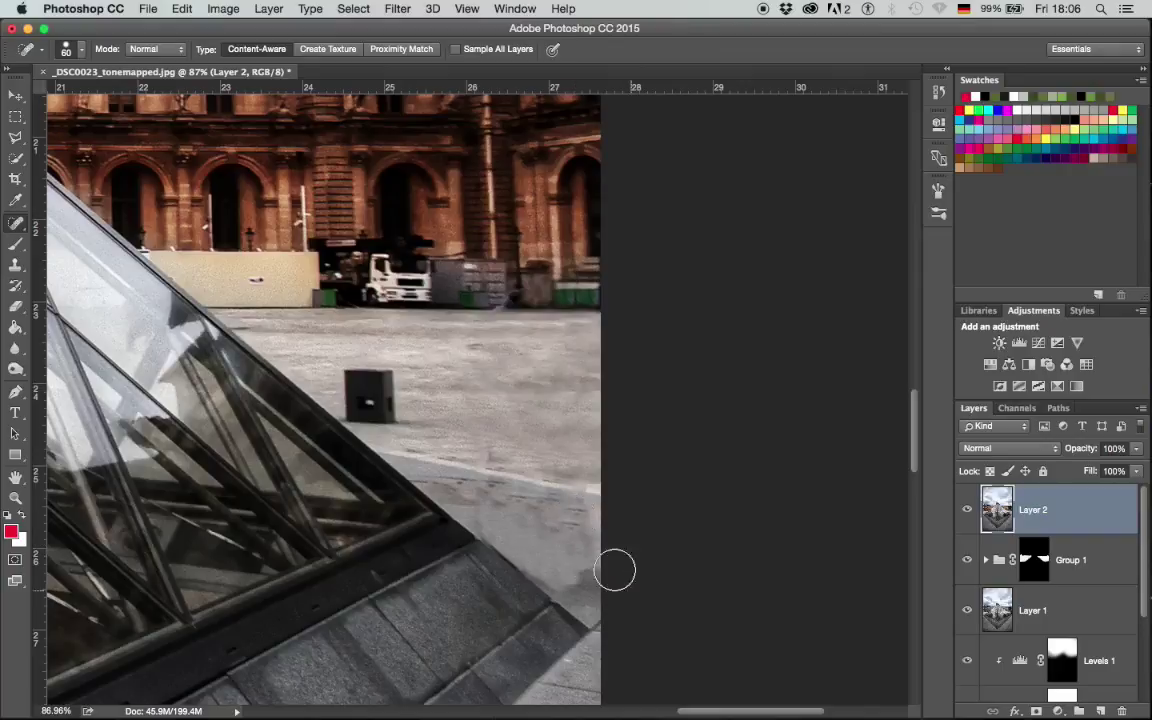
pyautogui.click(558, 522)
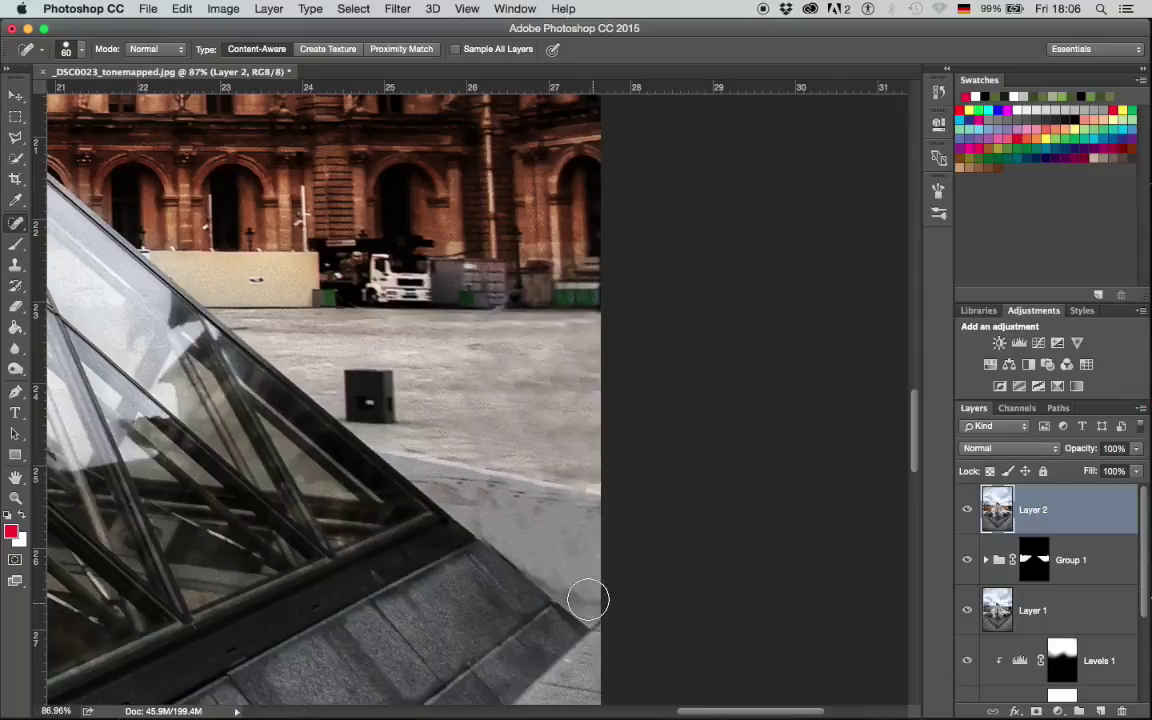
pyautogui.scroll(-5, 579, 580)
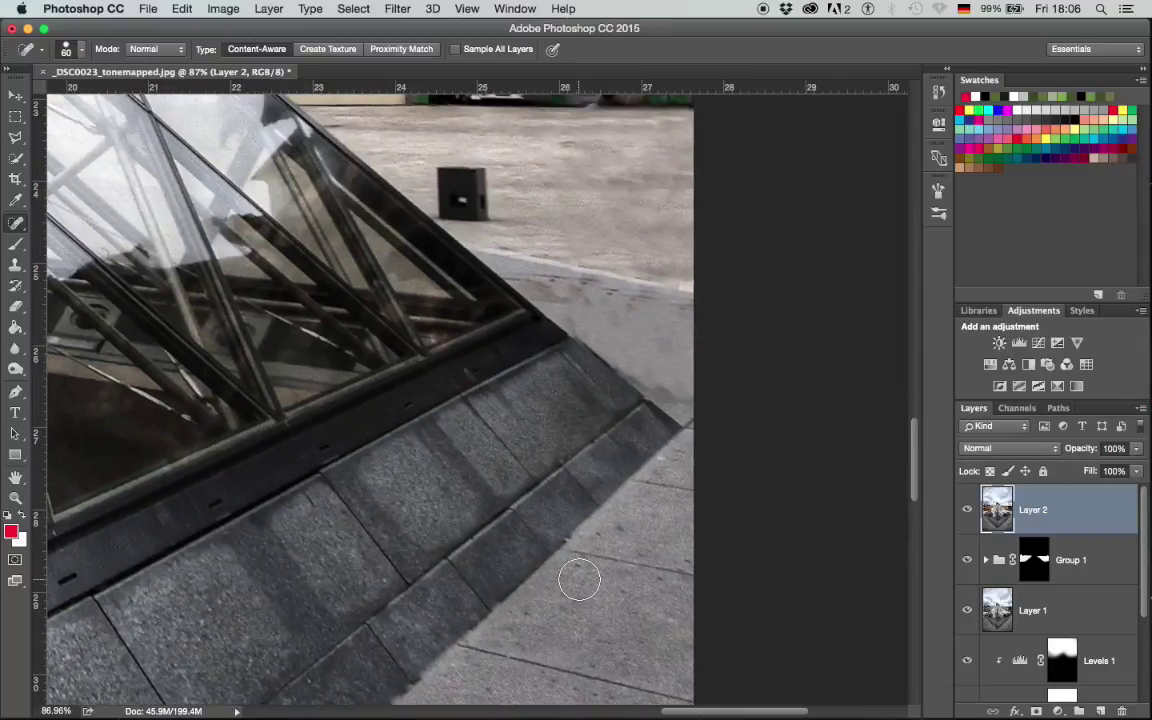
pyautogui.scroll(8, 579, 580)
pyautogui.hscroll(2, 579, 580)
pyautogui.scroll(-5, 580, 579)
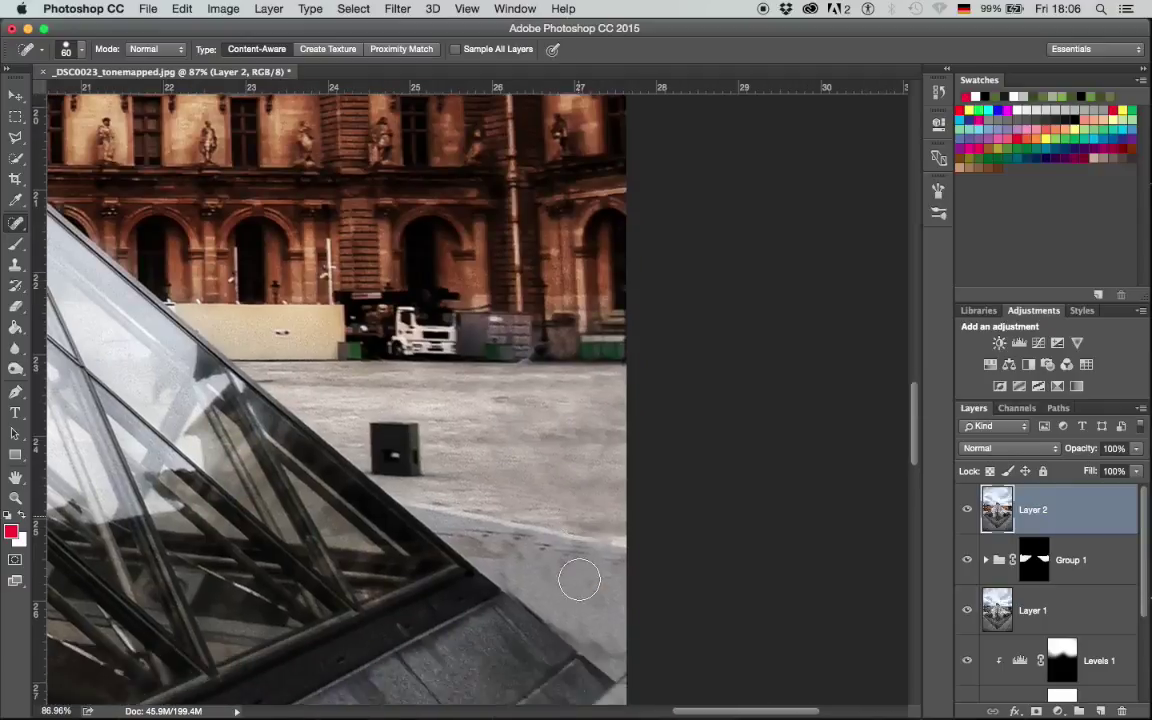
pyautogui.click(509, 404)
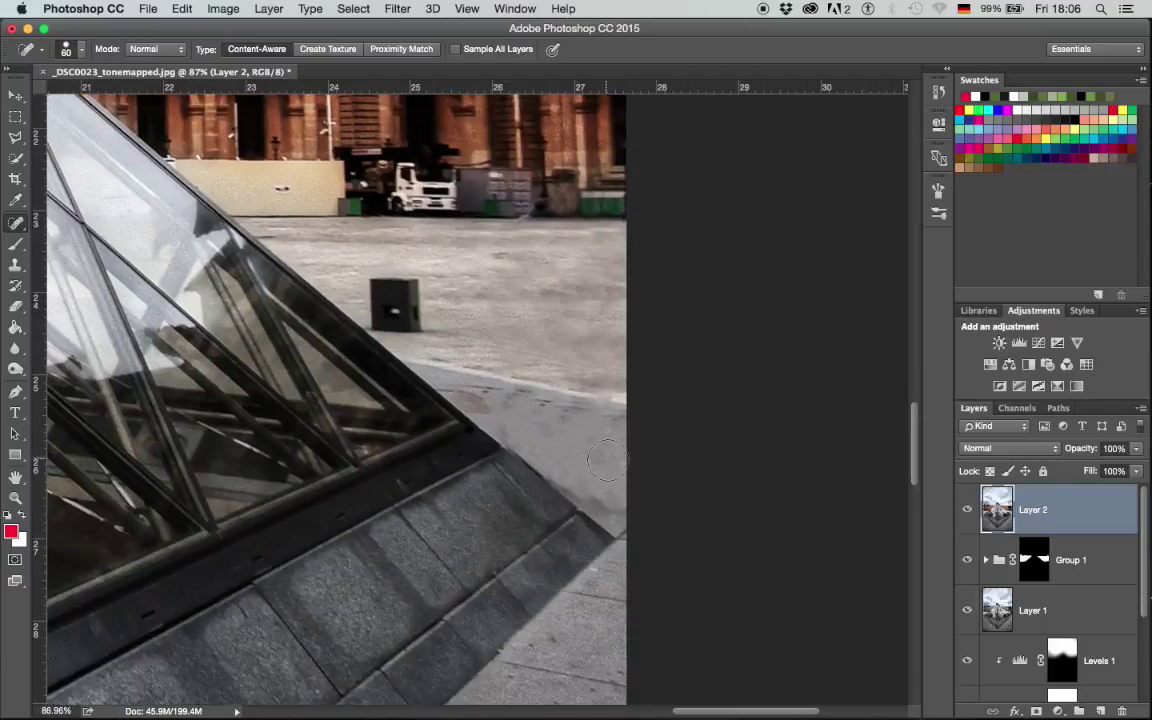
# Step: Heal the dark marks and blotches in the grey paving strip beside the pyramid's base with the Spot Healing Brush at size 35
pyautogui.press('s')
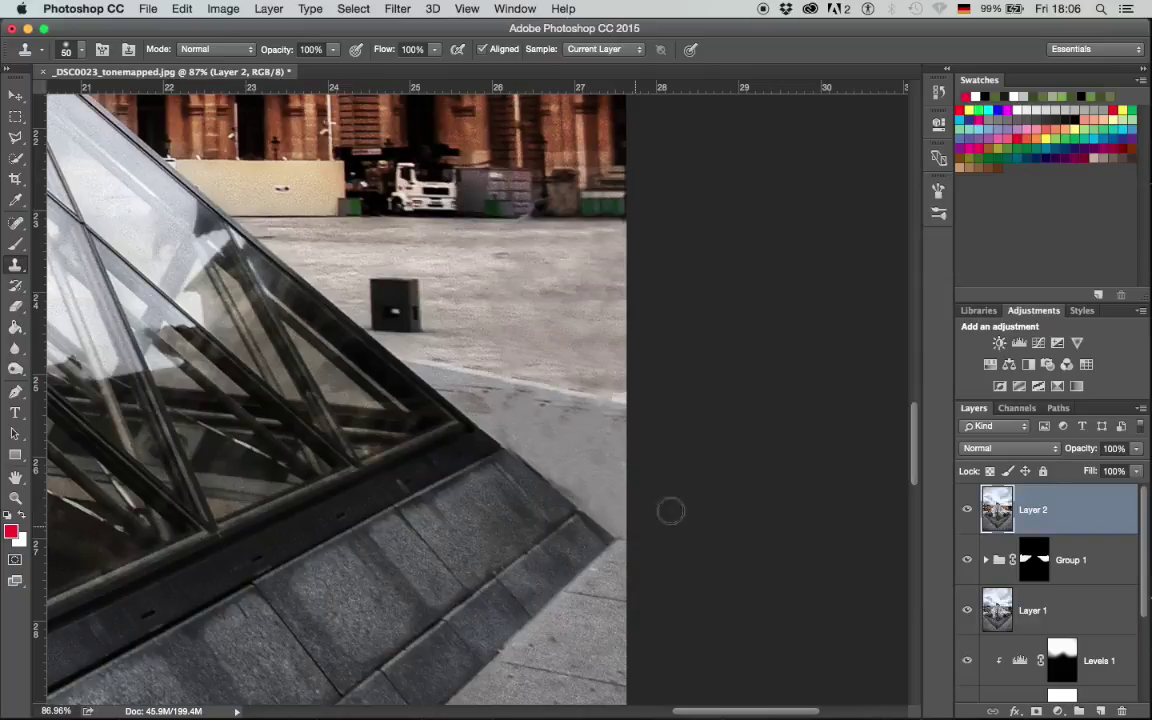
pyautogui.press('j')
pyautogui.click(545, 408)
pyautogui.click(538, 414)
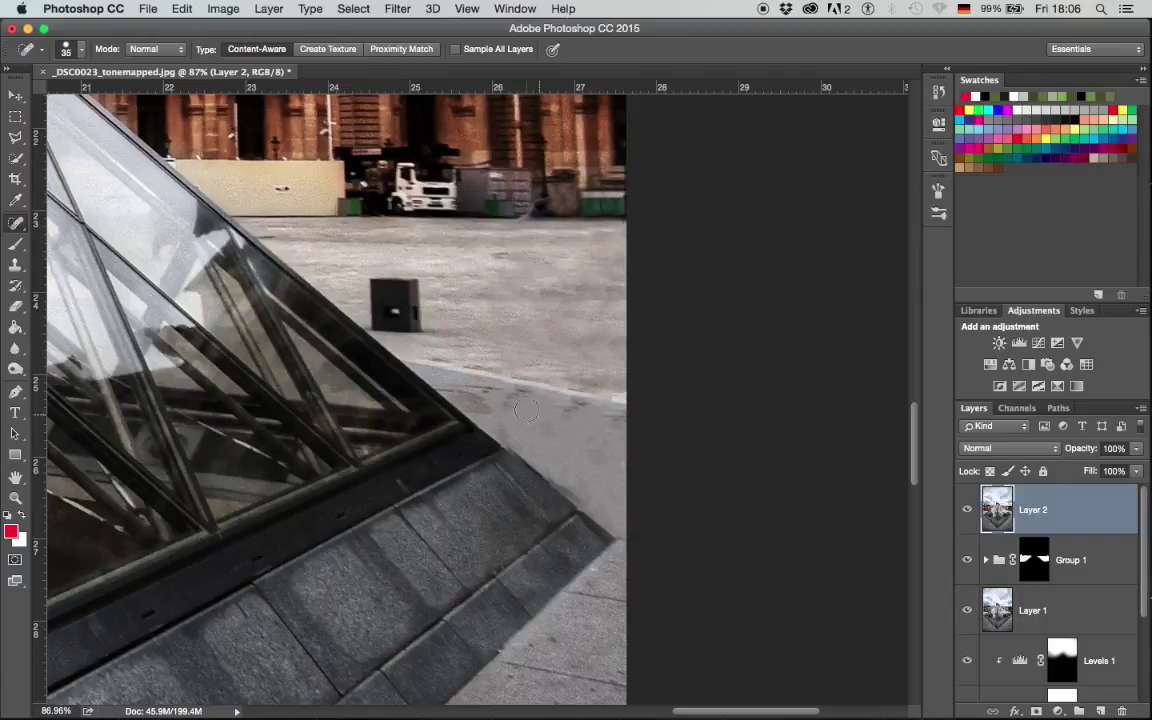
pyautogui.click(518, 395)
pyautogui.click(564, 409)
pyautogui.moveTo(592, 425); pyautogui.dragTo(448, 488)
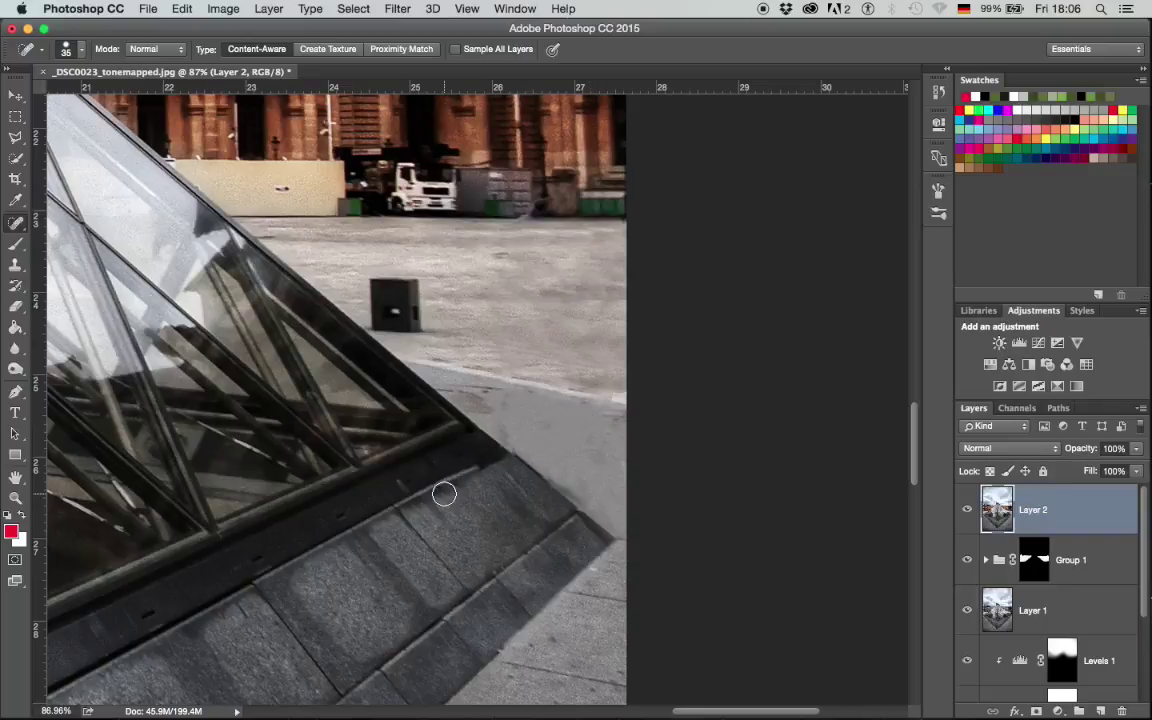
# Step: Remove the black box on the paving to the right of the pyramid with the Content-Aware Spot Healing Brush
pyautogui.scroll(-5, 444, 493)
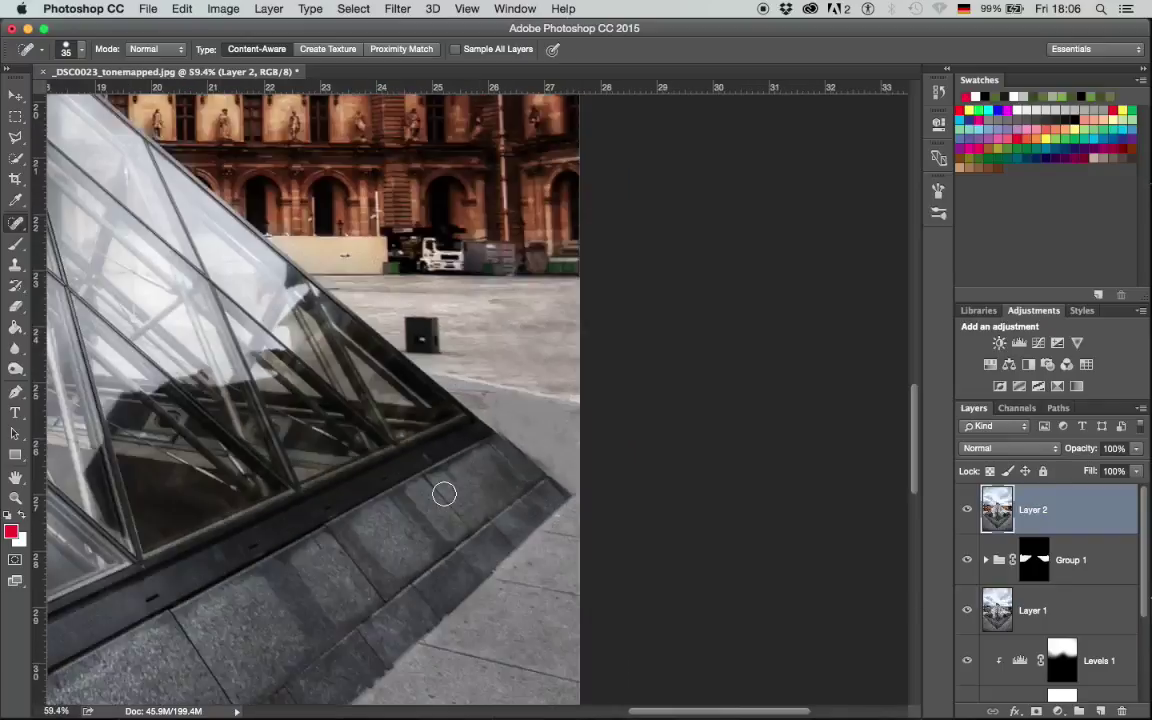
pyautogui.scroll(-3, 444, 493)
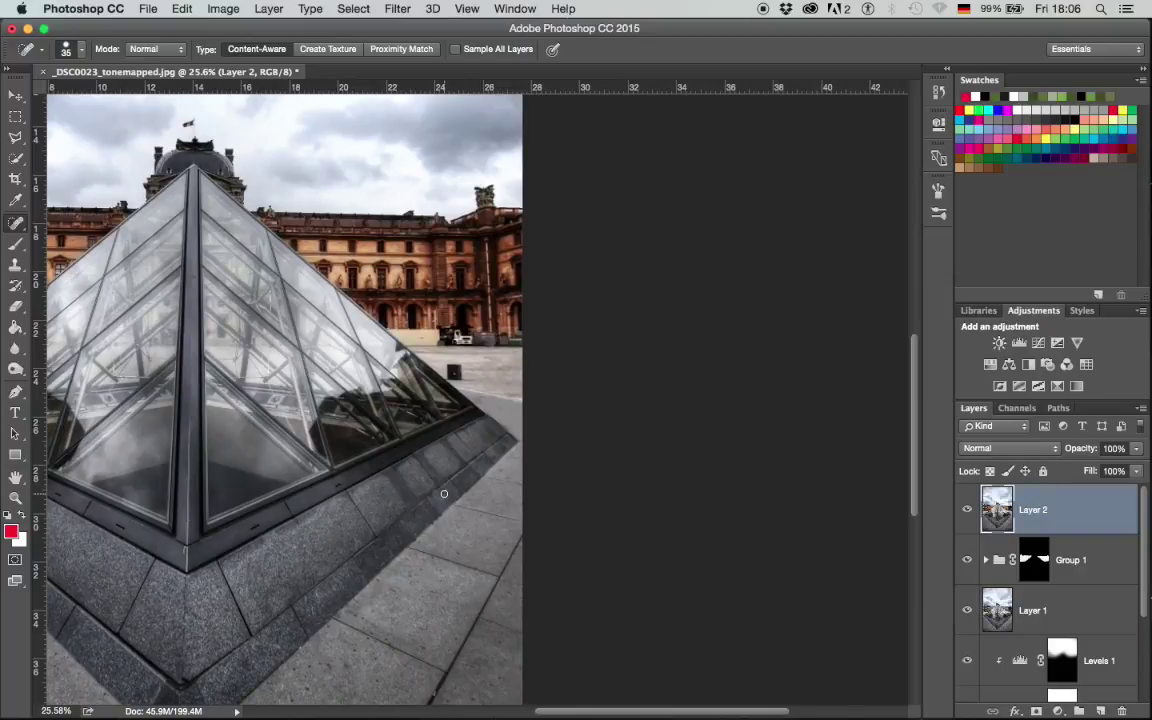
pyautogui.hscroll(-5, 444, 493)
pyautogui.hscroll(4, 444, 493)
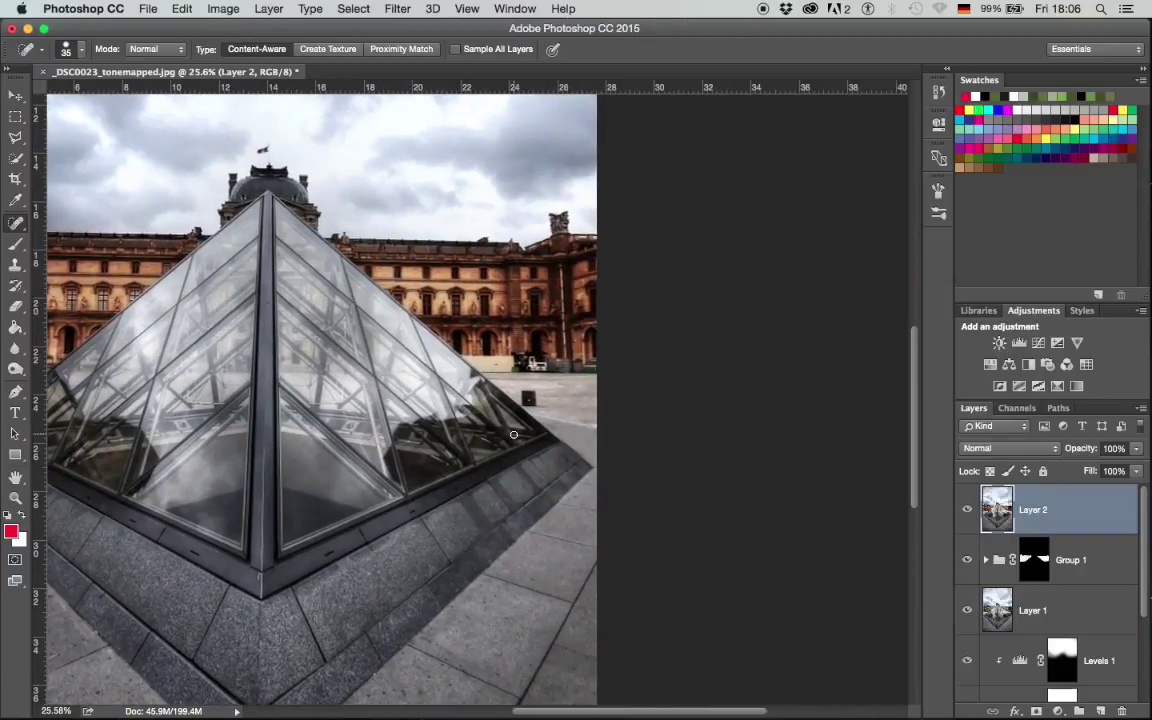
pyautogui.scroll(6, 513, 434)
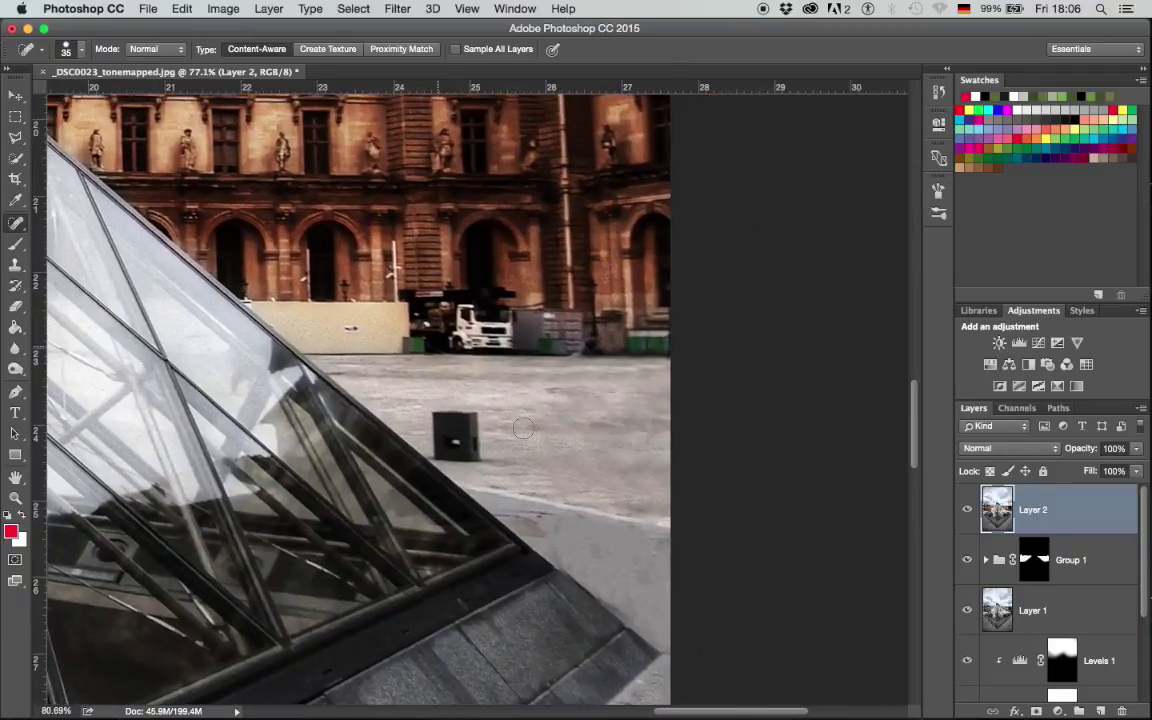
pyautogui.scroll(3, 523, 428)
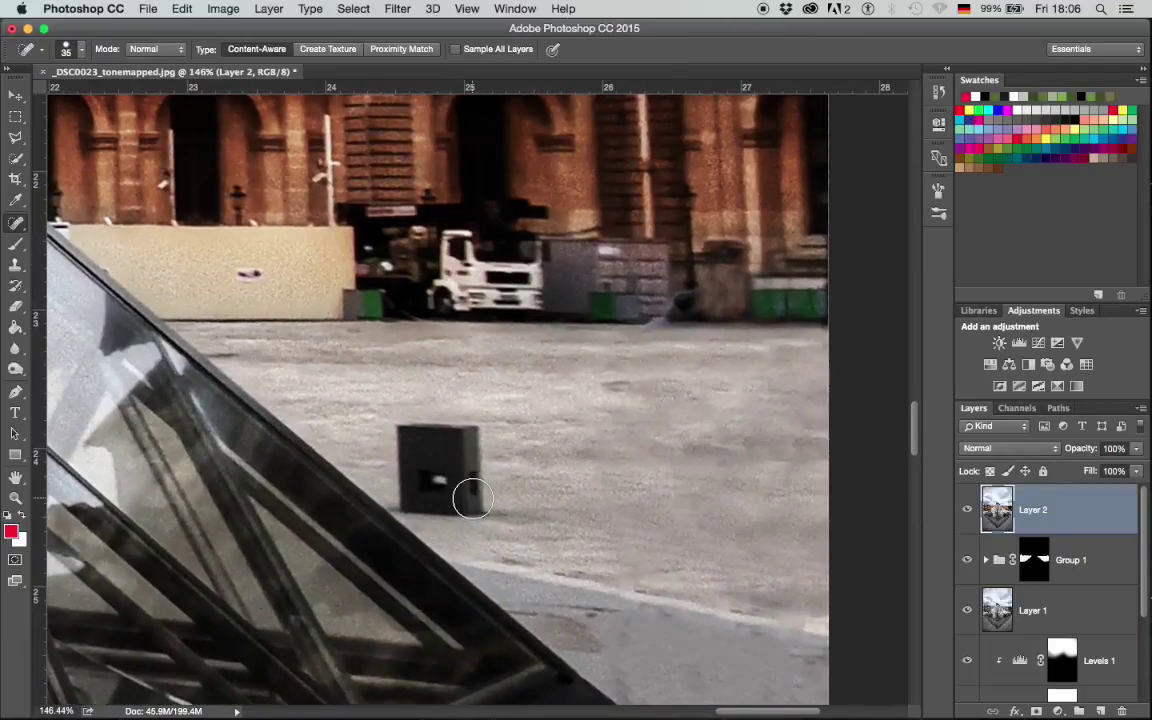
pyautogui.moveTo(465, 502)
pyautogui.mouseDown()
pyautogui.moveTo(411, 496)
pyautogui.moveTo(404, 433)
pyautogui.moveTo(479, 442)
pyautogui.moveTo(478, 488)
pyautogui.moveTo(442, 465)
pyautogui.mouseUp()
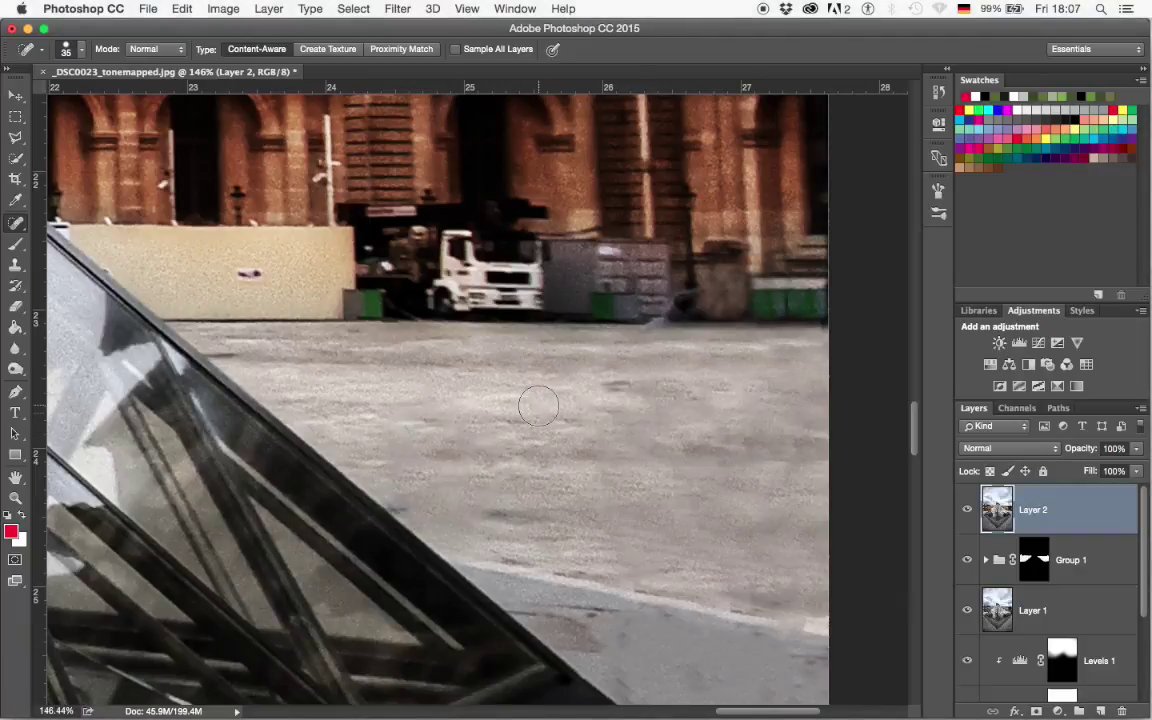
pyautogui.click(490, 497)
# Step: Remove the matching black box on the paving to the left of the pyramid with the Content-Aware Spot Healing Brush
pyautogui.hscroll(-15, 410, 427)
pyautogui.hscroll(-20, 450, 457)
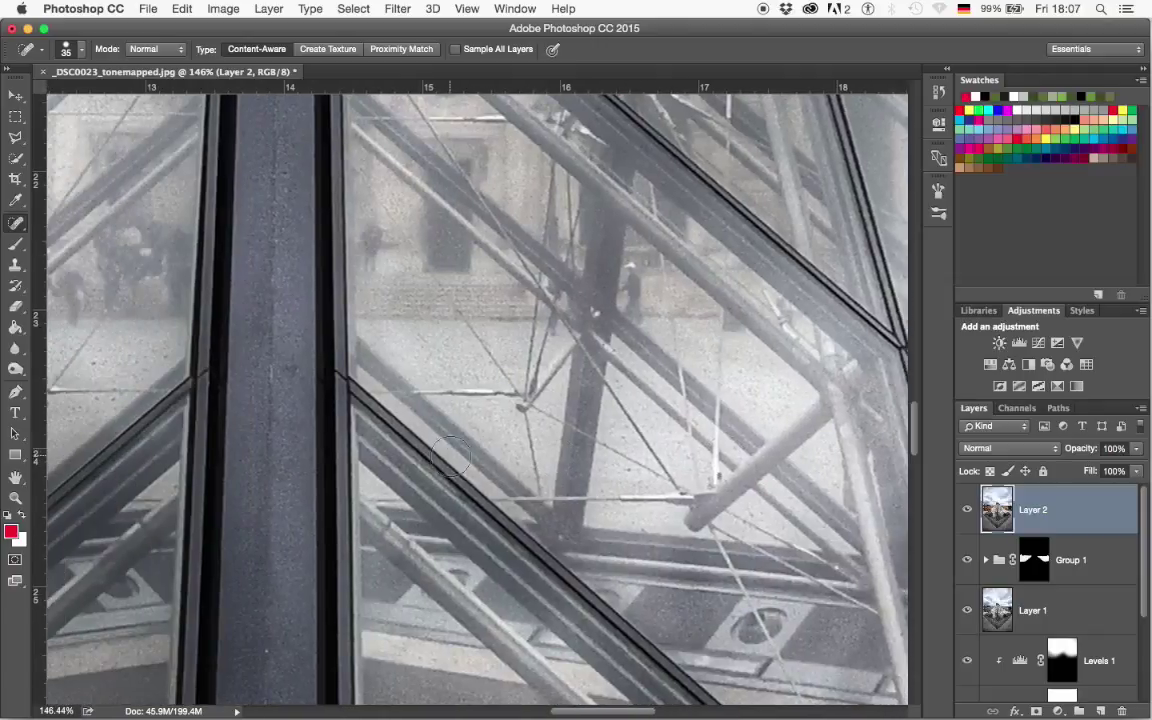
pyautogui.hscroll(-5, 450, 457)
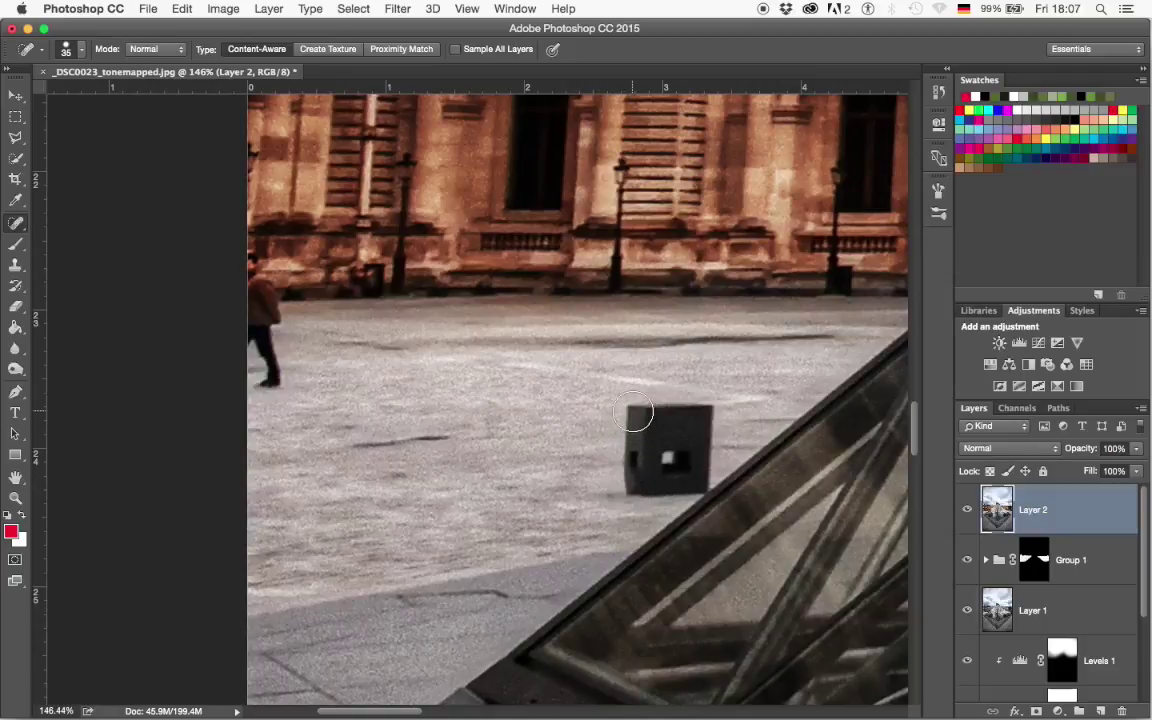
pyautogui.moveTo(640, 463)
pyautogui.mouseDown()
pyautogui.moveTo(634, 415)
pyautogui.moveTo(700, 412)
pyautogui.moveTo(704, 470)
pyautogui.moveTo(675, 487)
pyautogui.moveTo(642, 490)
pyautogui.moveTo(653, 472)
pyautogui.moveTo(623, 438)
pyautogui.moveTo(664, 414)
pyautogui.moveTo(692, 417)
pyautogui.moveTo(692, 451)
pyautogui.moveTo(647, 466)
pyautogui.mouseUp()
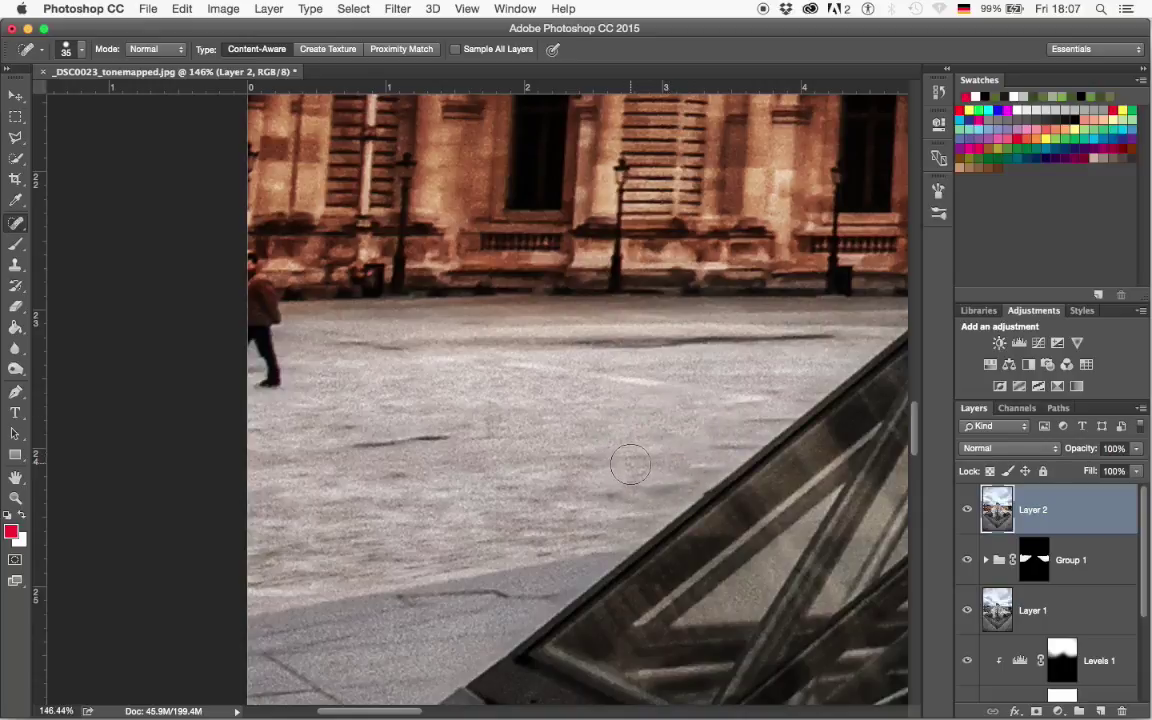
# Step: Heal away the body and legs of the person walking at the photo's left edge
pyautogui.scroll(-5, 656, 362)
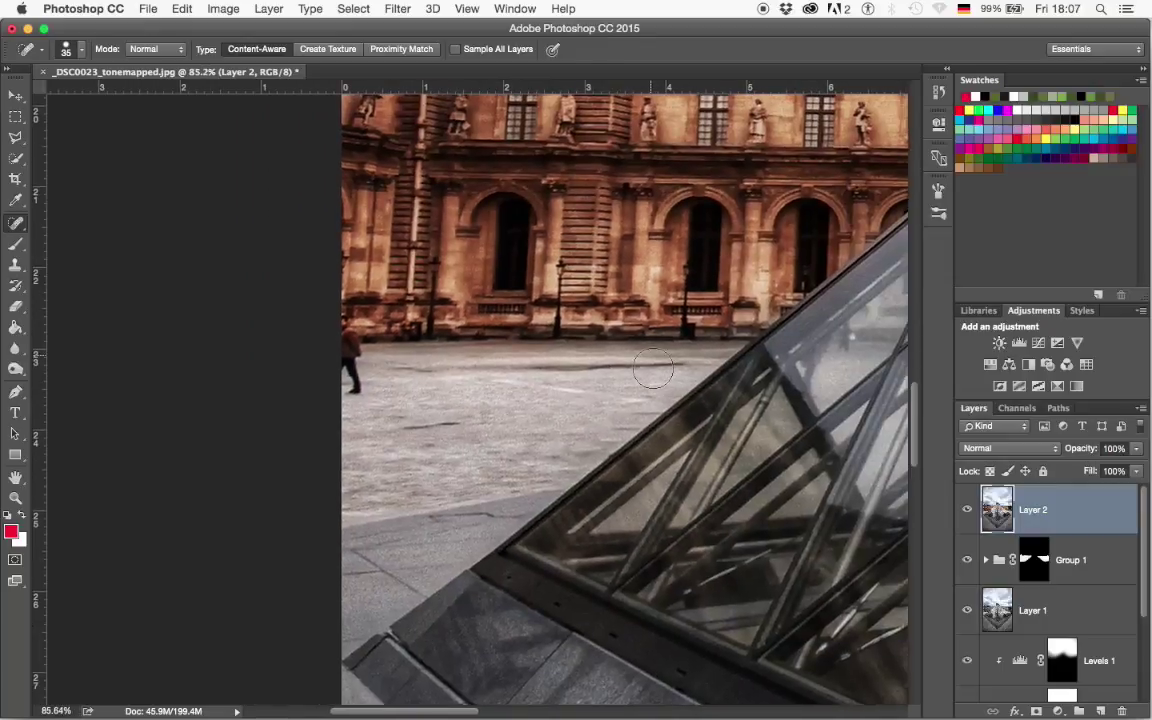
pyautogui.scroll(5, 652, 369)
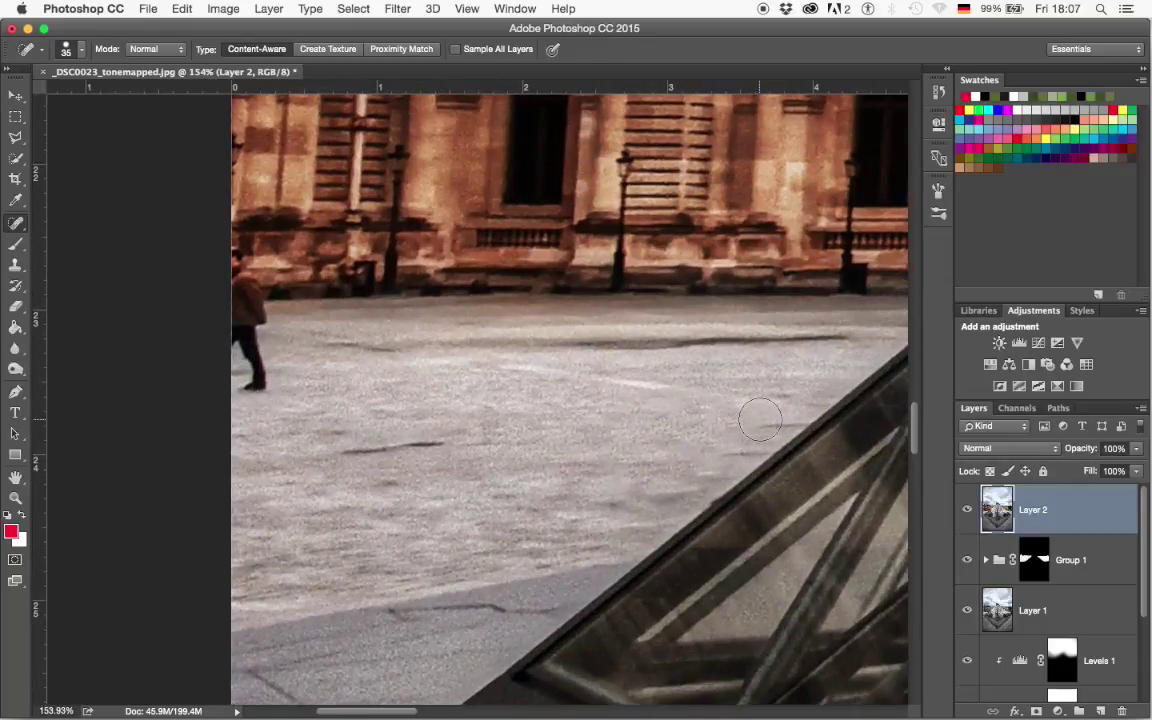
pyautogui.scroll(-8, 676, 411)
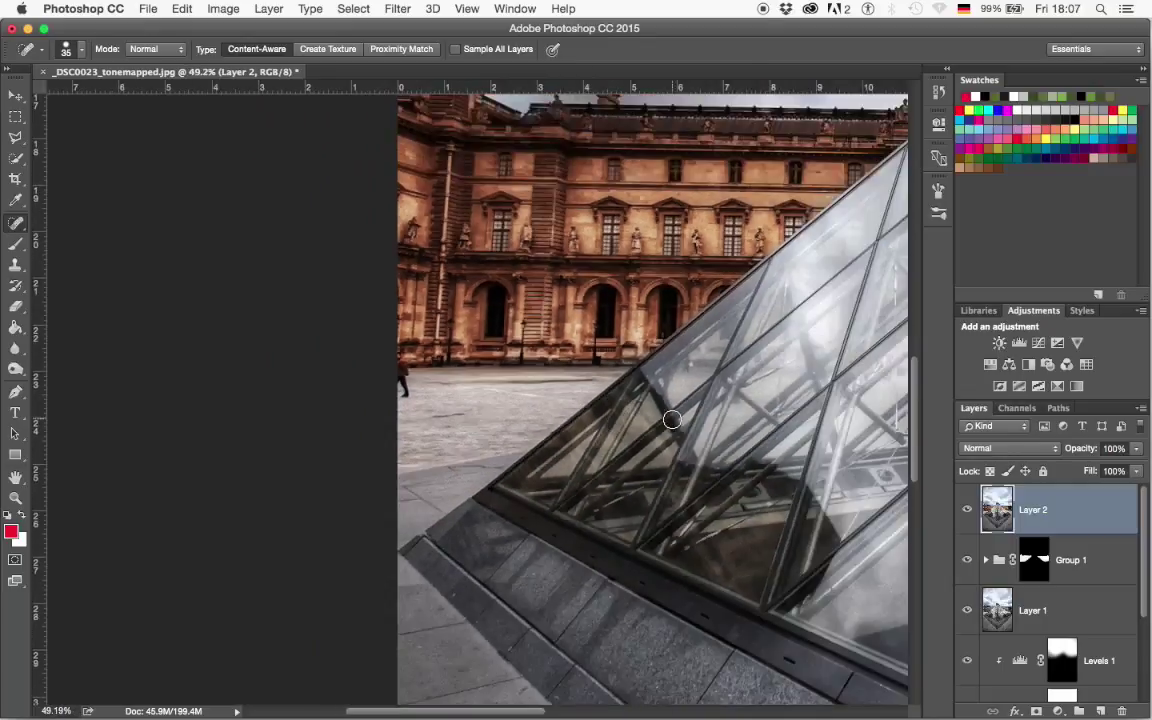
pyautogui.scroll(6, 665, 418)
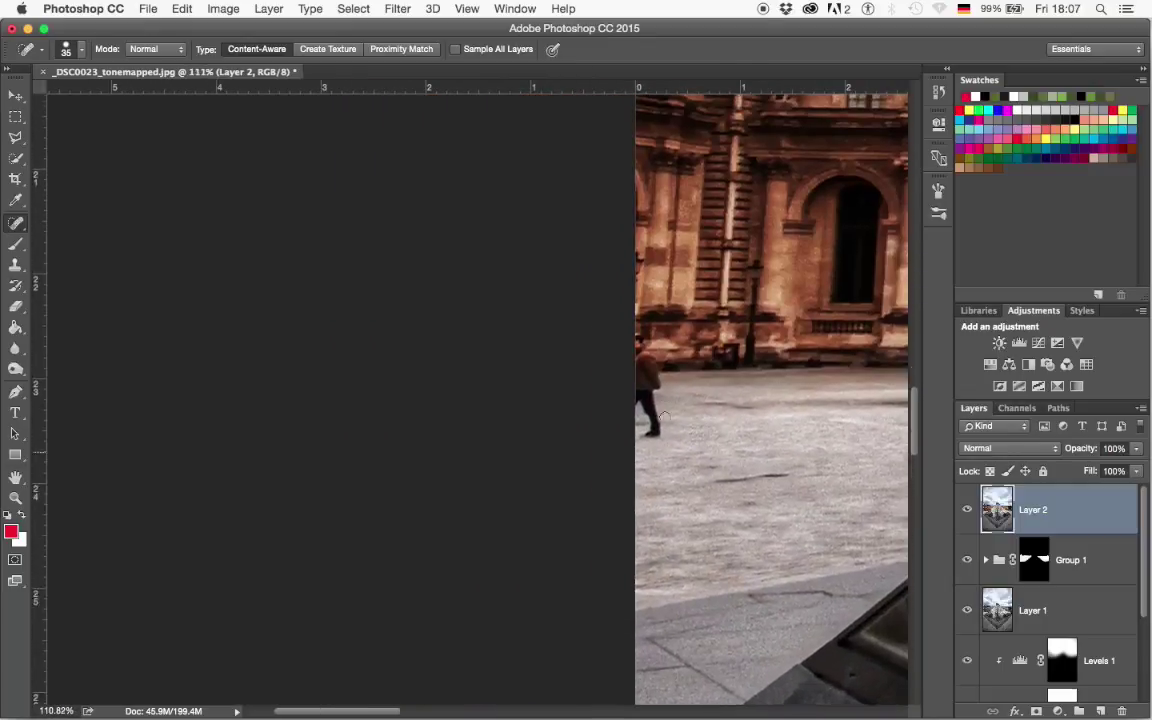
pyautogui.moveTo(568, 406)
pyautogui.mouseDown()
pyautogui.moveTo(567, 360)
pyautogui.moveTo(553, 361)
pyautogui.moveTo(550, 414)
pyautogui.mouseUp()
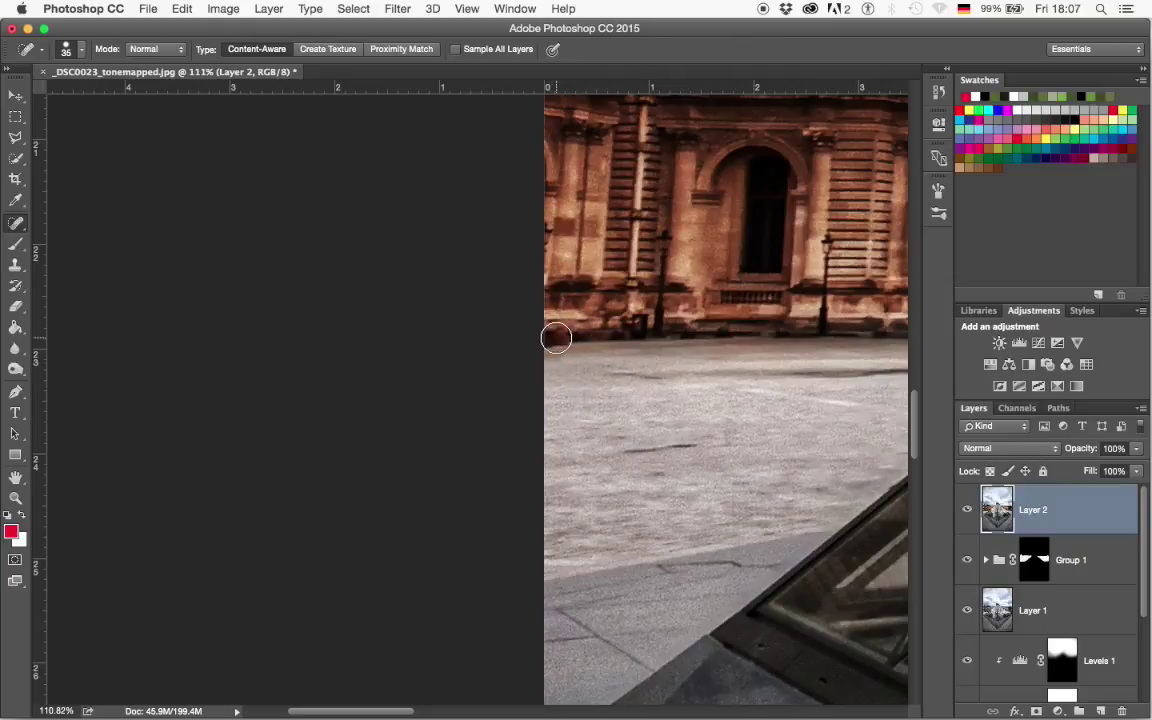
# Step: Heal the small dark sign on the beige construction fence beside the white truck
pyautogui.hscroll(20, 648, 347)
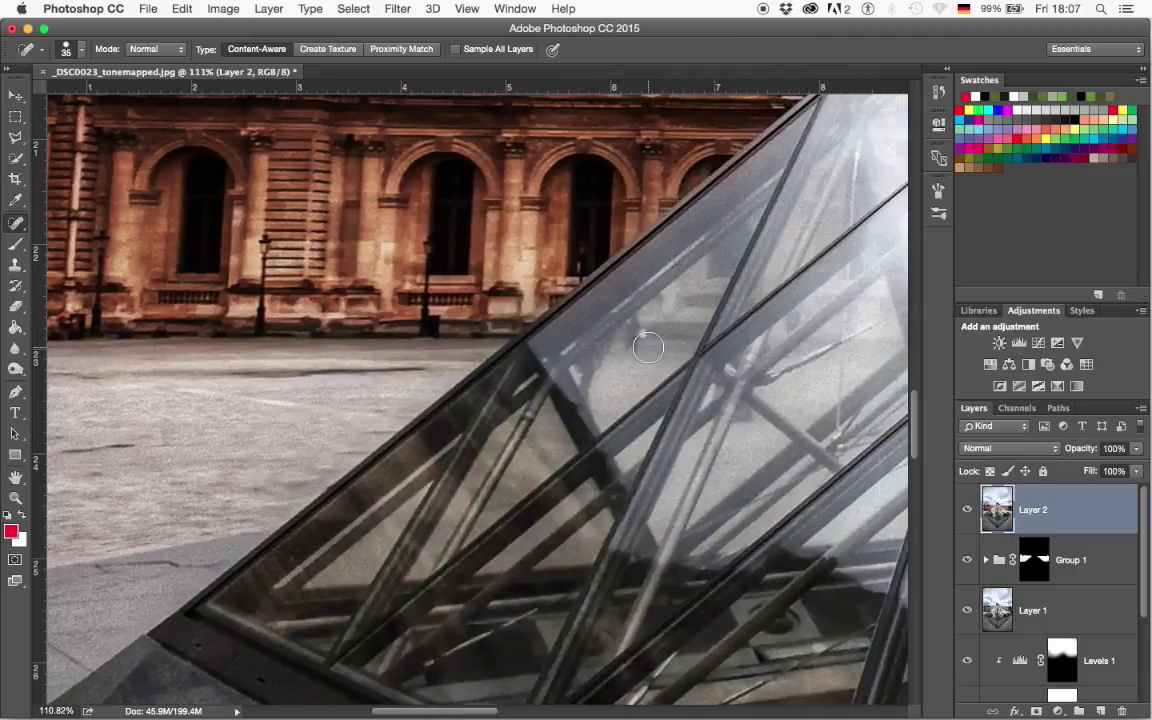
pyautogui.hscroll(10, 648, 347)
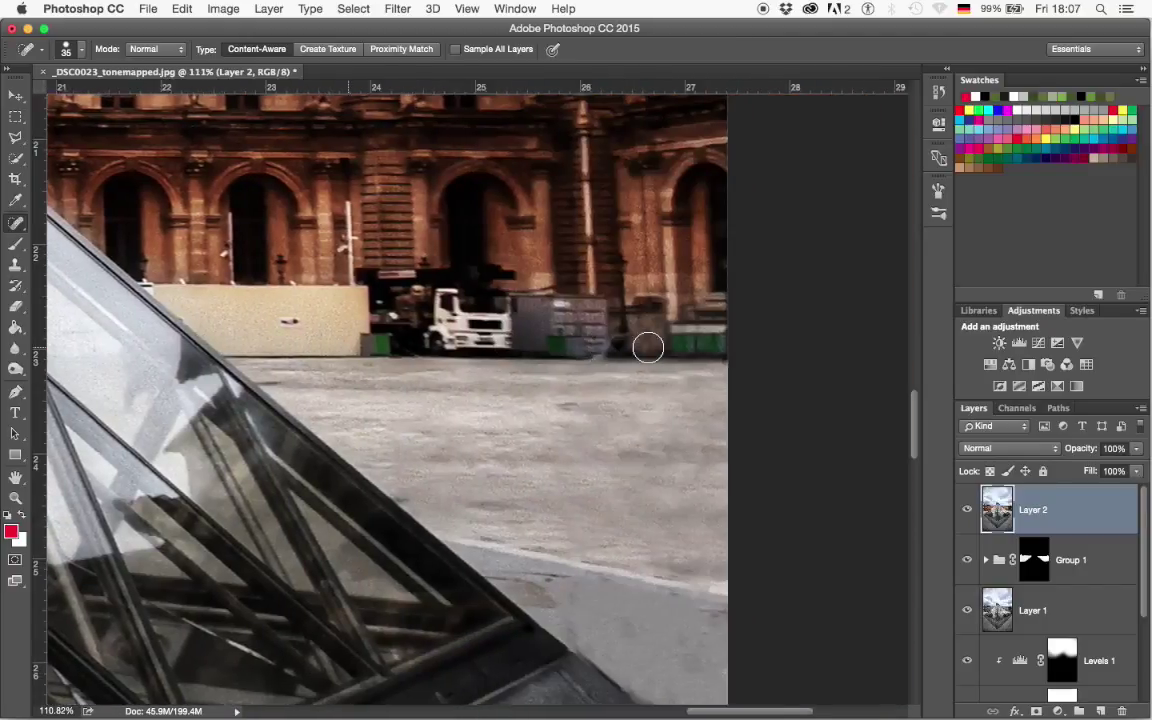
pyautogui.hscroll(-8, 648, 347)
pyautogui.click(636, 322)
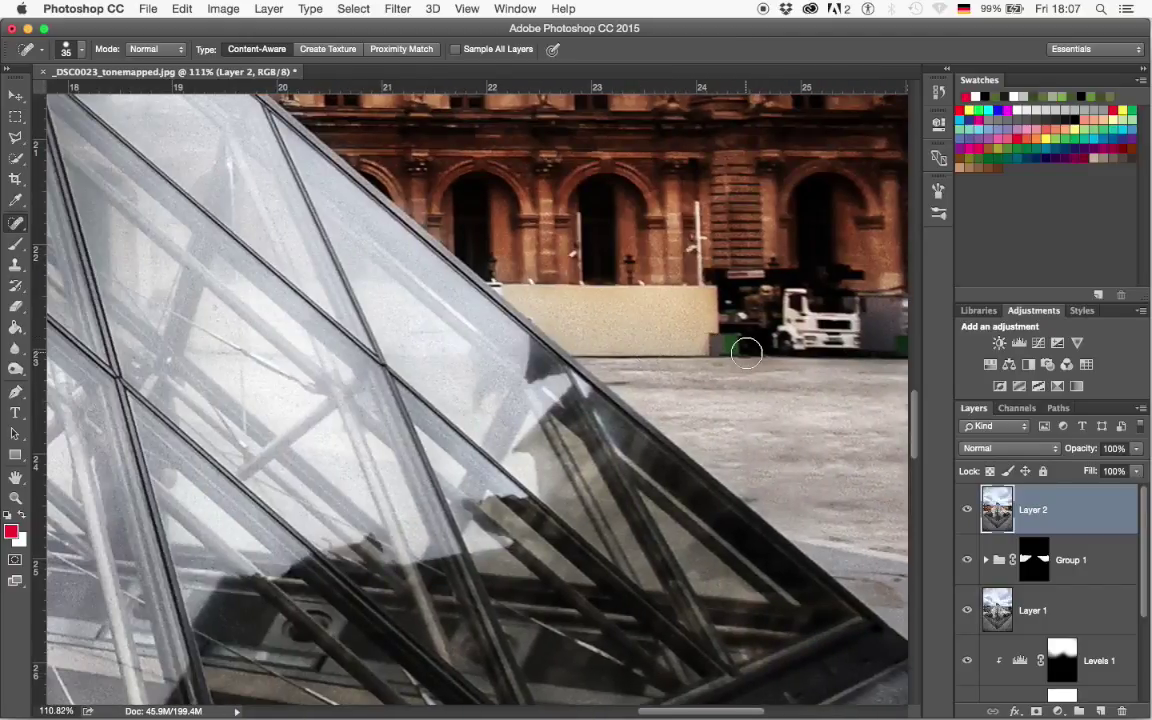
# Step: Examine the foreground paving and the pyramid's stone edging for small blemishes with the Spot Healing Brush reduced to size 16
pyautogui.scroll(-10, 746, 345)
pyautogui.hscroll(5, 746, 345)
pyautogui.scroll(-10, 746, 352)
pyautogui.hscroll(-5, 746, 352)
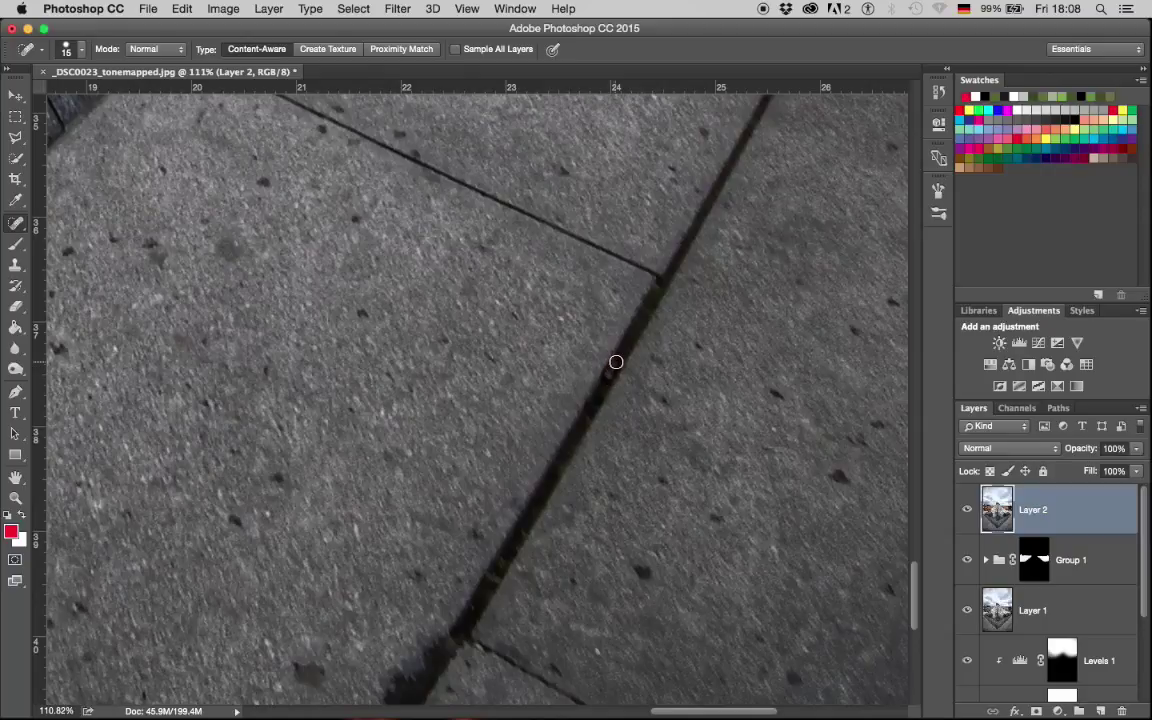
pyautogui.scroll(-5, 689, 357)
pyautogui.hscroll(-10, 689, 357)
pyautogui.scroll(10, 689, 357)
pyautogui.scroll(-2, 689, 357)
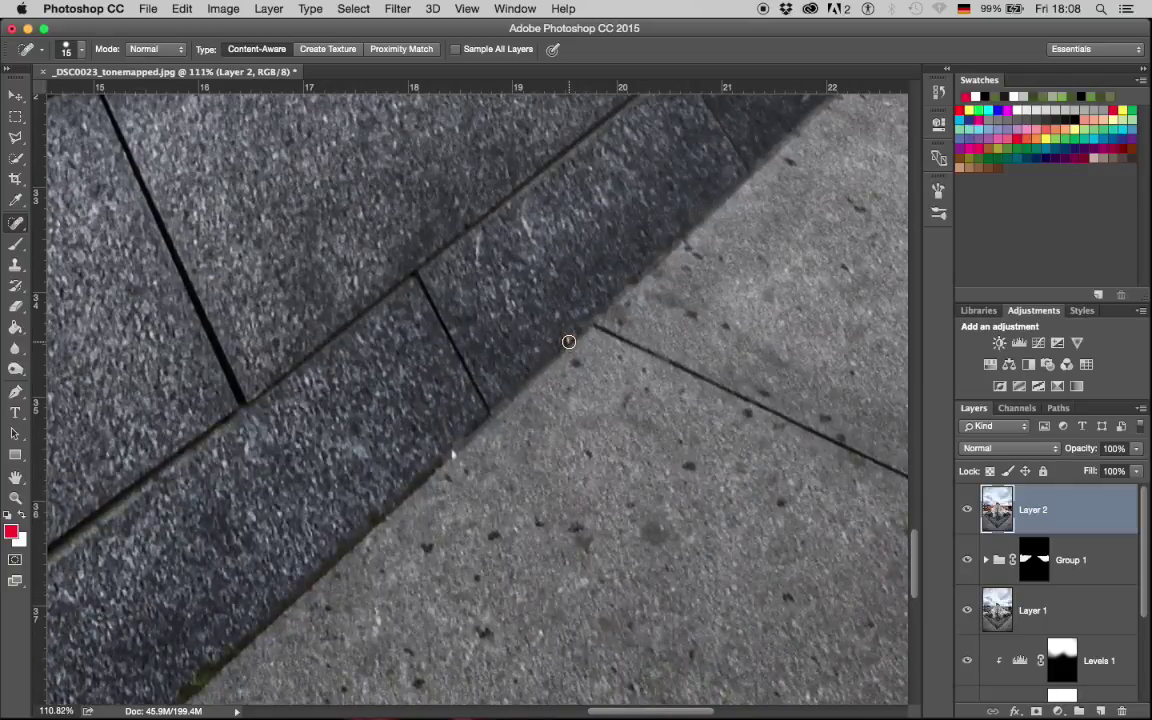
pyautogui.hscroll(-20, 572, 335)
pyautogui.scroll(-10, 572, 335)
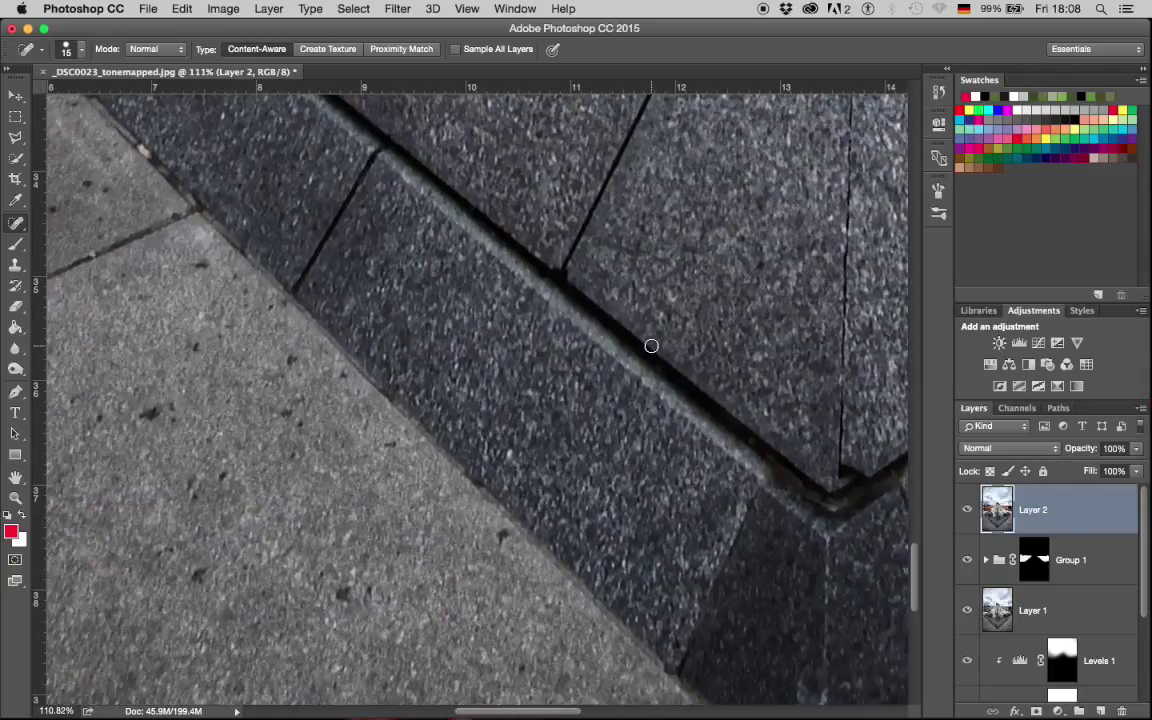
pyautogui.scroll(5, 651, 346)
pyautogui.hscroll(-15, 651, 346)
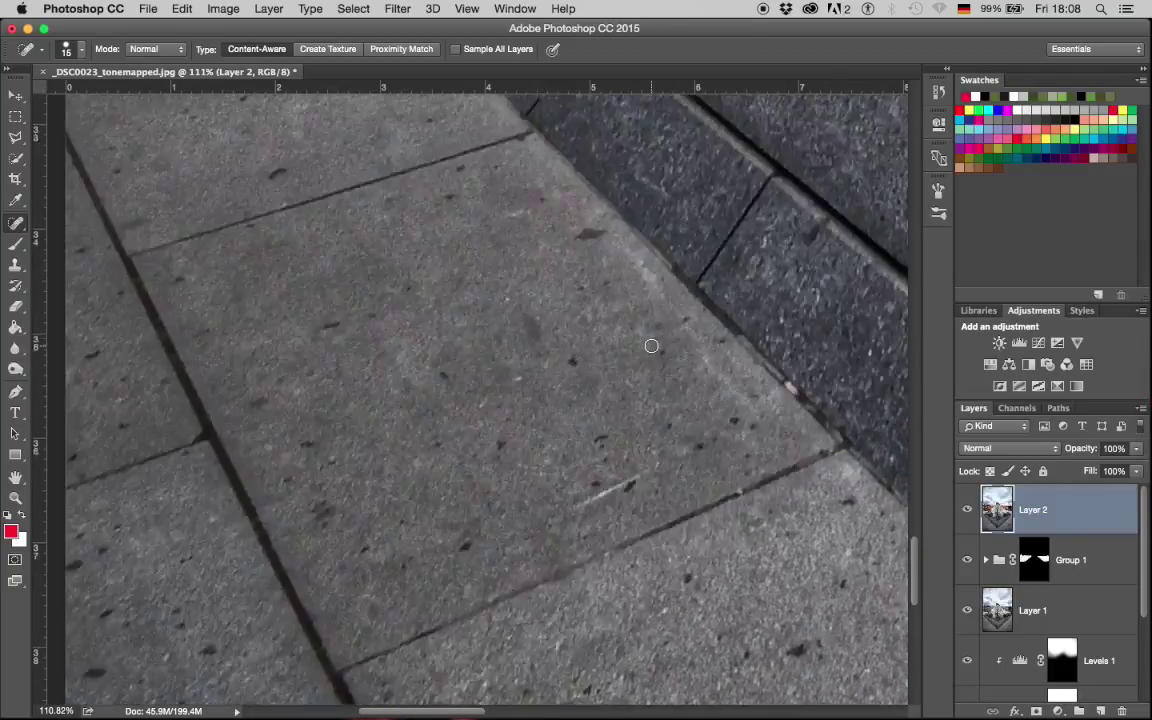
pyautogui.scroll(5, 651, 346)
pyautogui.hscroll(-7, 651, 346)
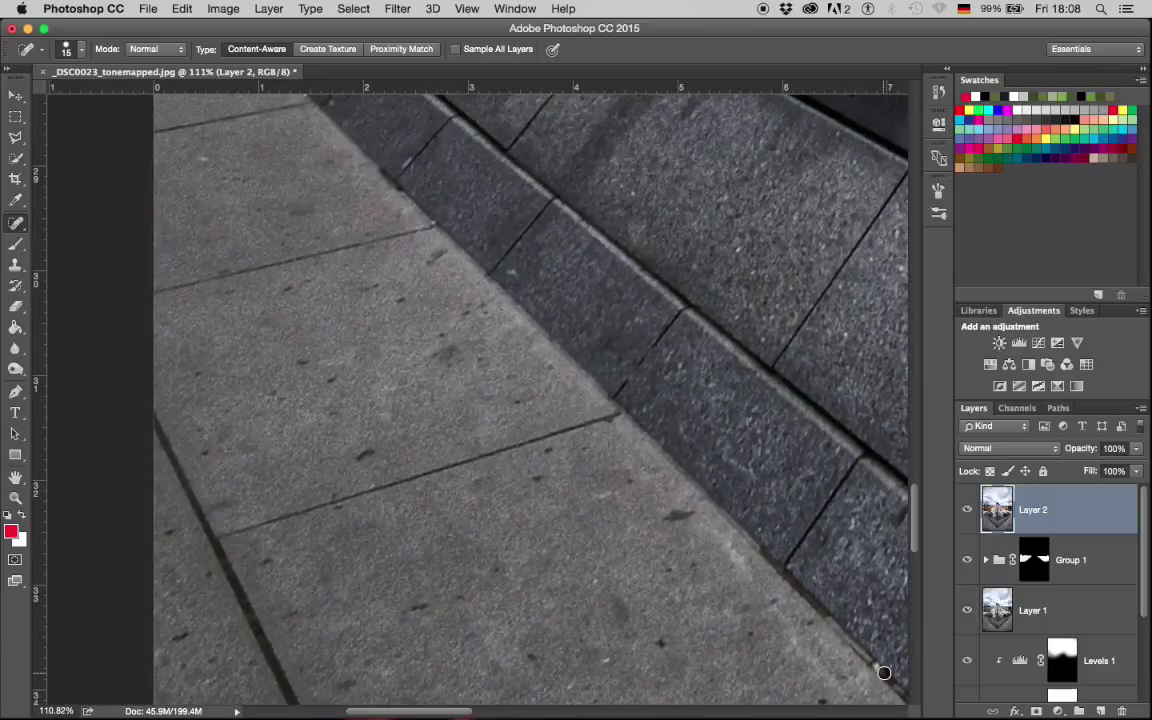
pyautogui.hscroll(-7, 442, 411)
pyautogui.scroll(6, 442, 411)
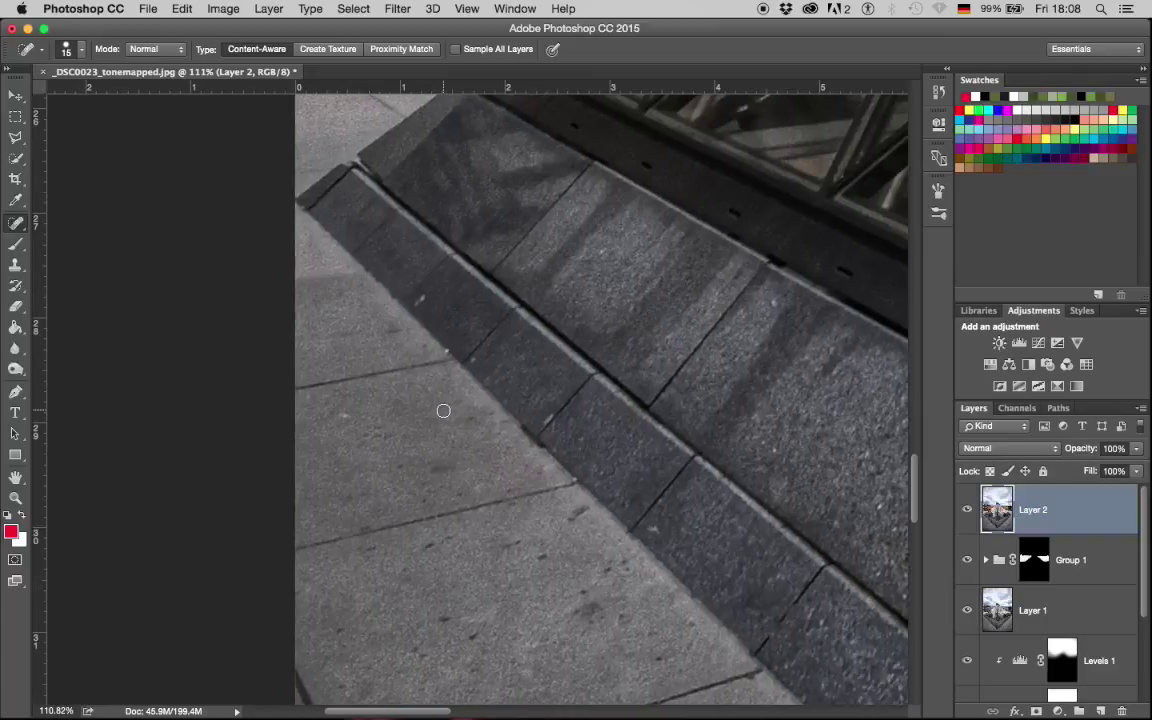
# Step: Examine the glass pyramid, the palace facade, the sky and the overall photo for remaining distractions
pyautogui.scroll(6, 443, 411)
pyautogui.hscroll(20, 443, 411)
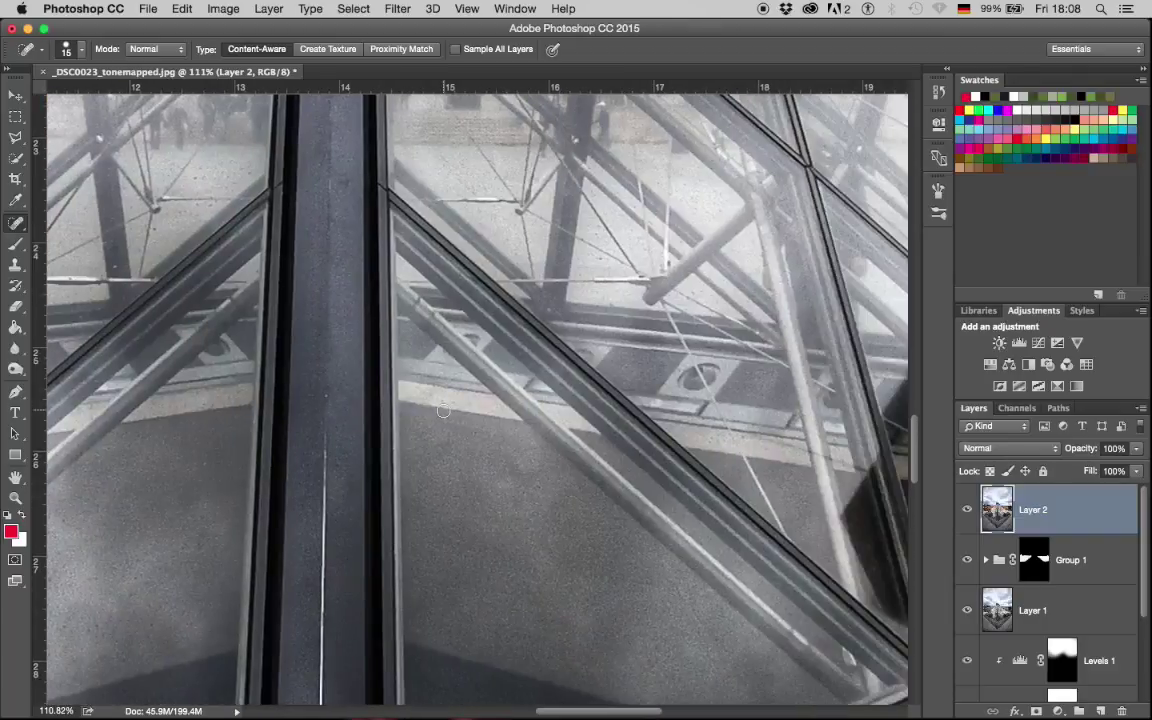
pyautogui.scroll(-6, 443, 411)
pyautogui.scroll(-8, 443, 410)
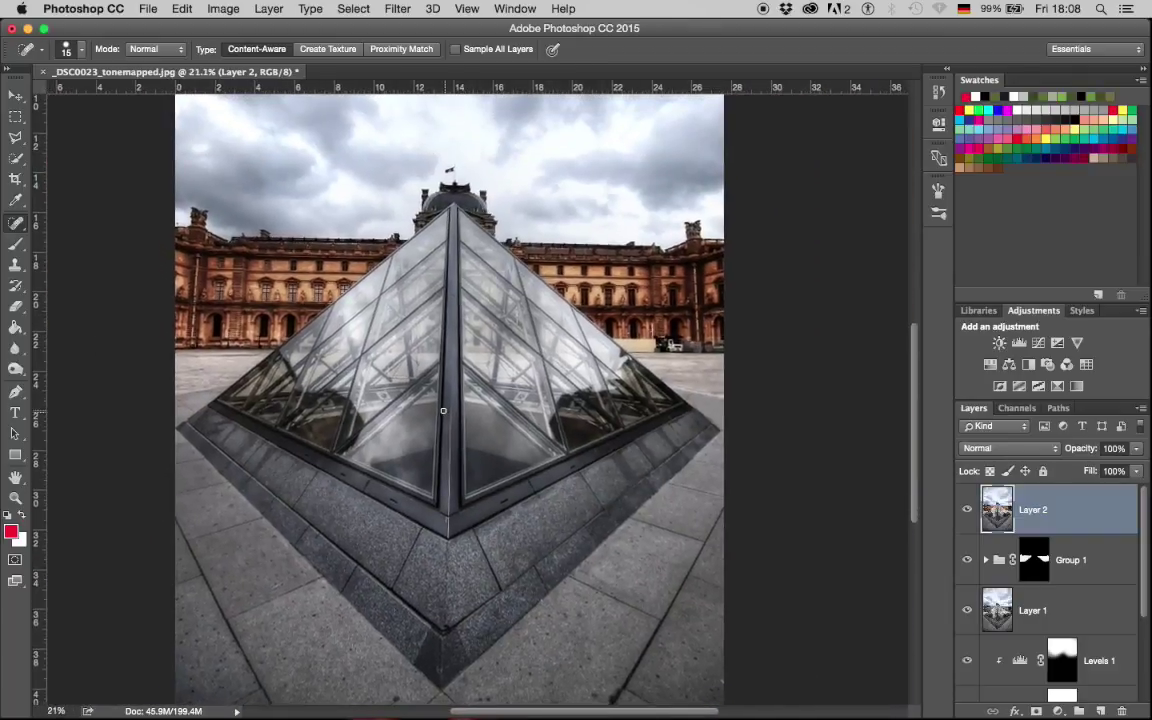
pyautogui.scroll(6, 443, 410)
pyautogui.hscroll(10, 771, 218)
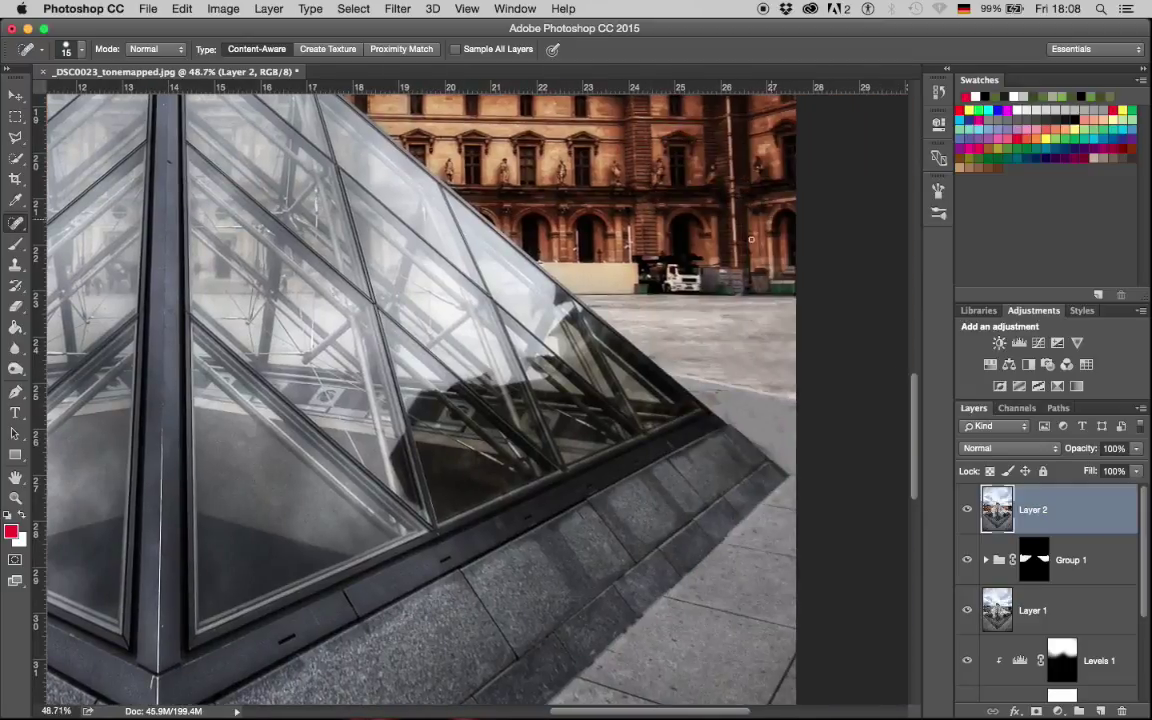
pyautogui.hscroll(-20, 678, 265)
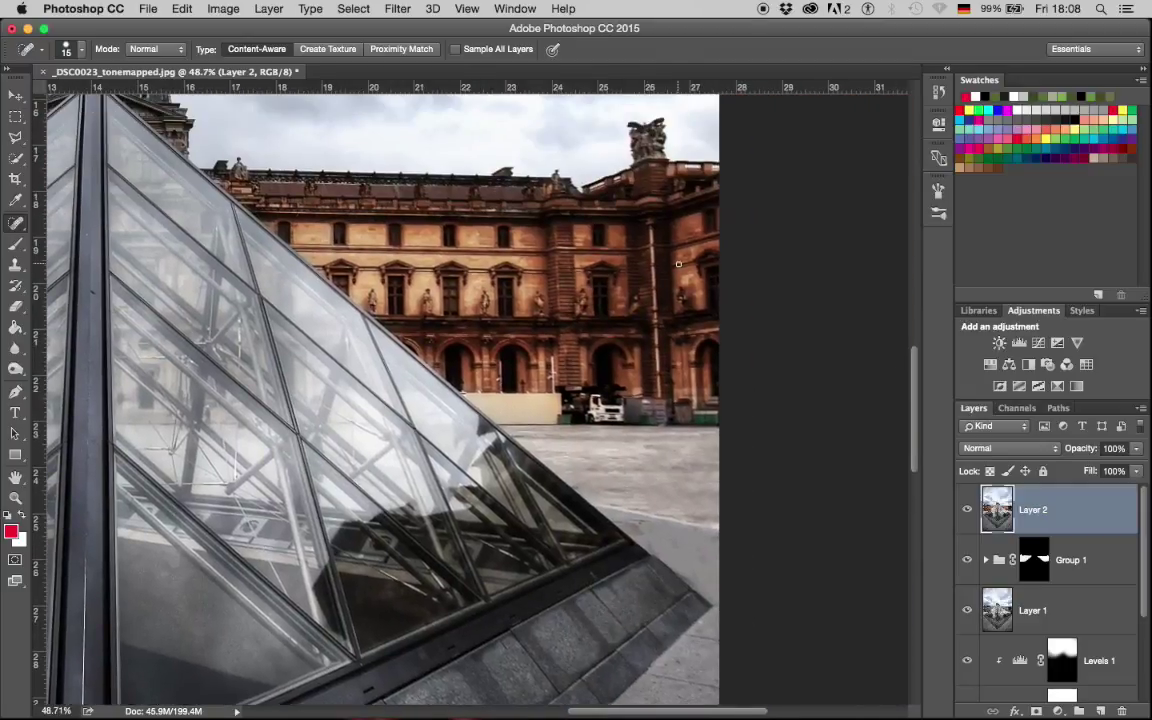
pyautogui.hscroll(10, 678, 264)
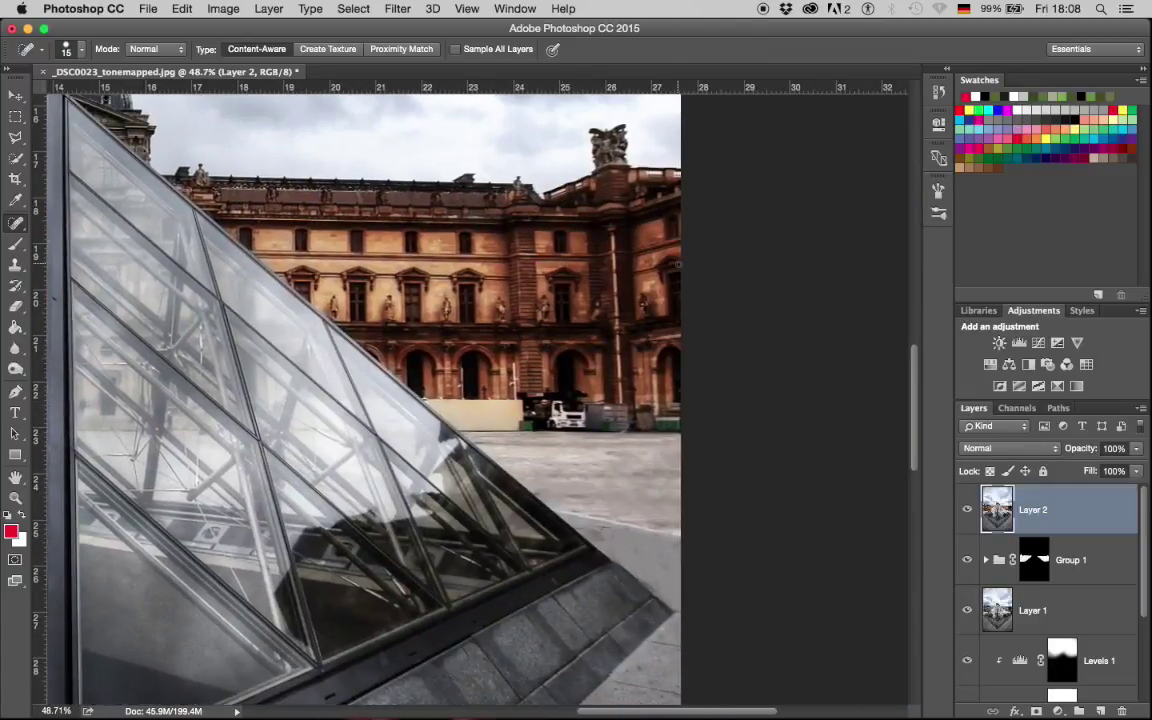
pyautogui.hscroll(-3, 678, 264)
pyautogui.scroll(1, 678, 264)
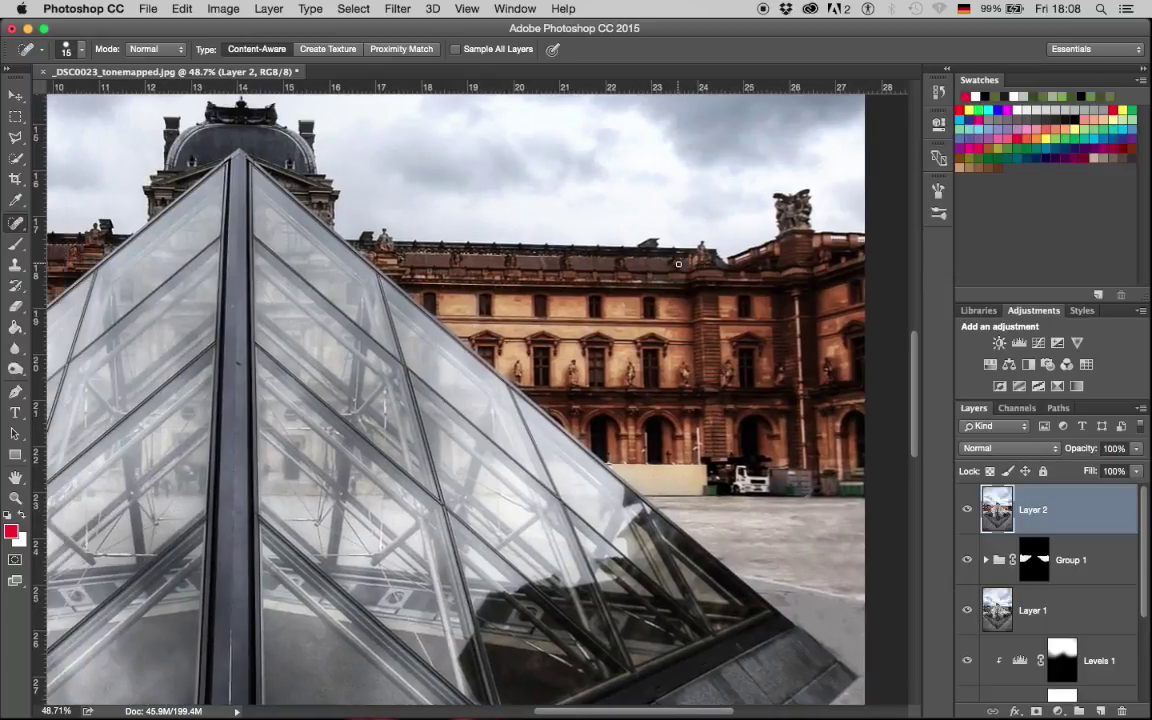
pyautogui.scroll(5, 678, 264)
pyautogui.hscroll(-3, 678, 264)
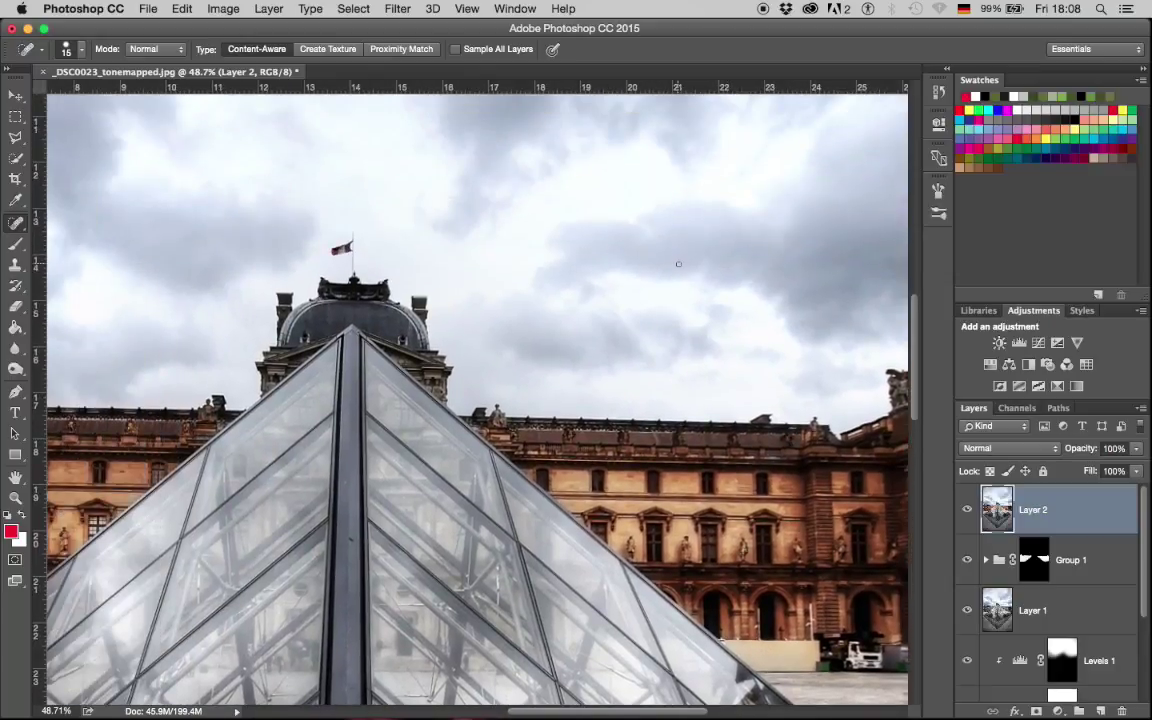
pyautogui.hscroll(-4, 678, 264)
pyautogui.scroll(3, 678, 264)
pyautogui.scroll(-10, 678, 264)
pyautogui.scroll(-5, 678, 264)
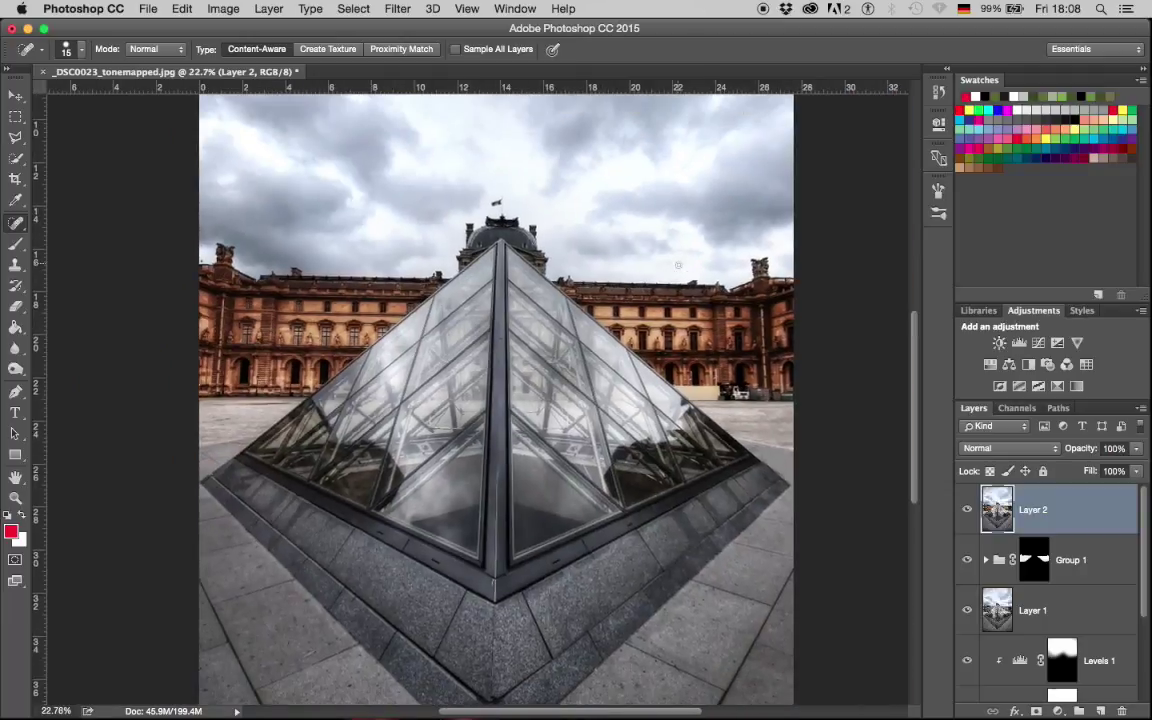
# Step: Heal the small dark spot on the pyramid's central metal edge and view the whole photo
pyautogui.scroll(6, 678, 264)
pyautogui.scroll(3, 678, 266)
pyautogui.hscroll(1, 678, 266)
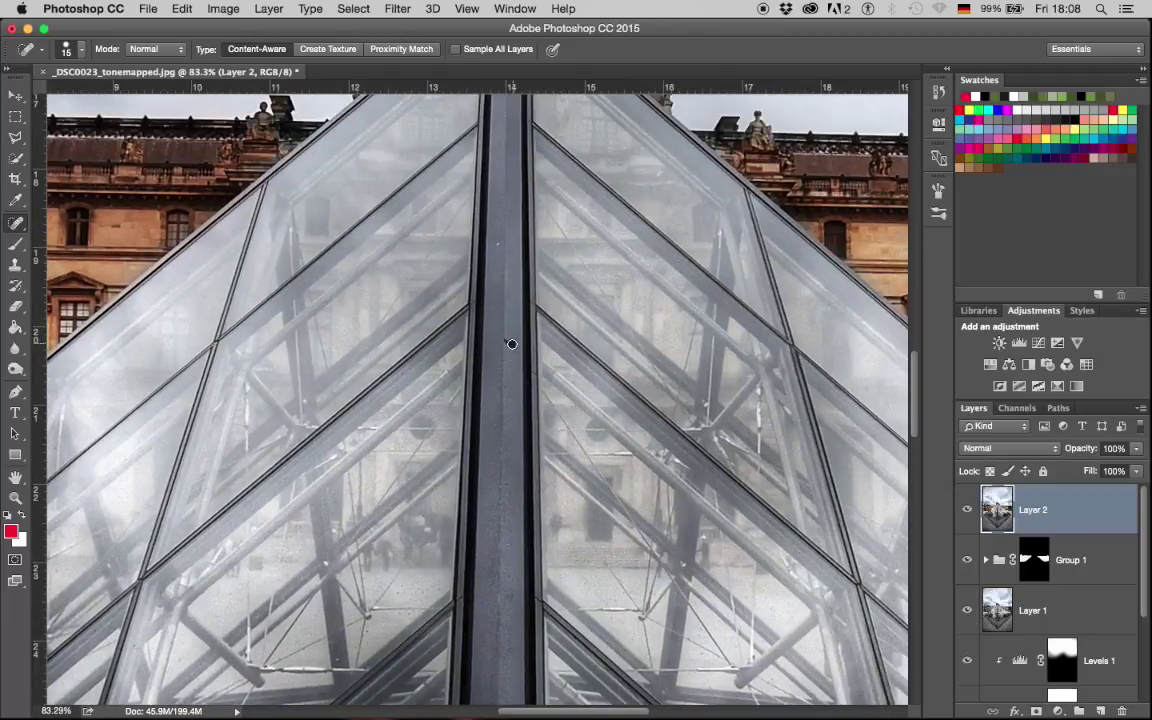
pyautogui.click(508, 341)
pyautogui.press('super+0')
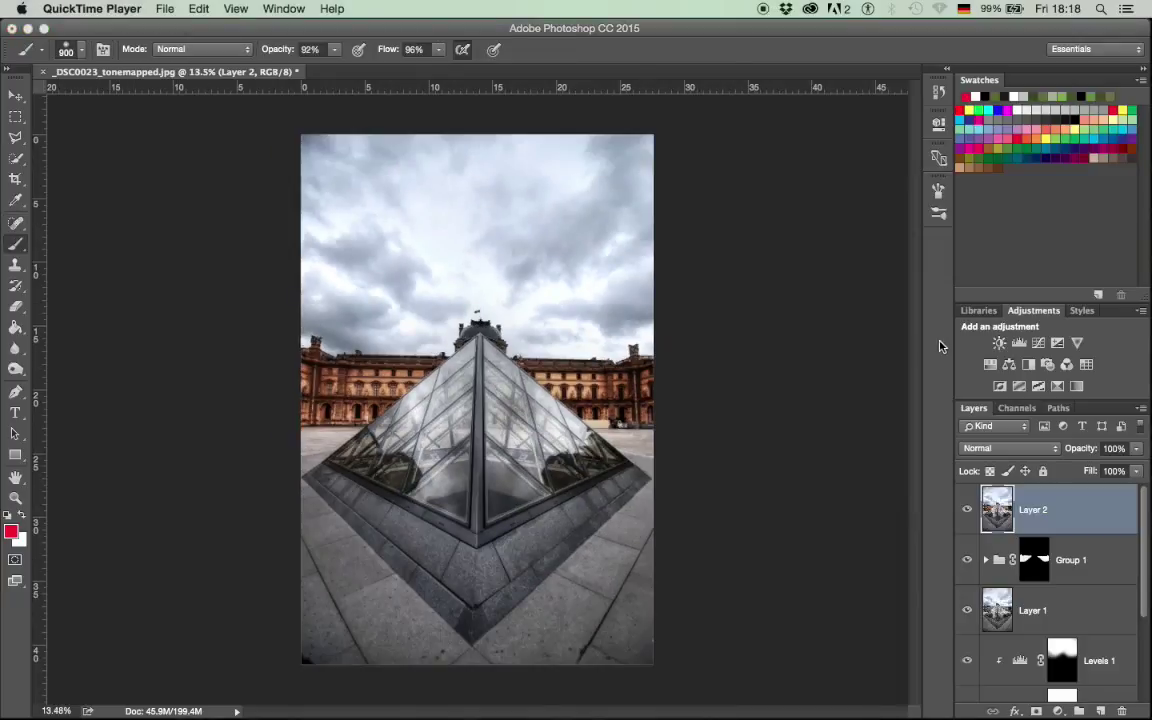
# Step: Add a Brightness/Contrast adjustment clipped to Layer 2 and set its contrast to 48
pyautogui.click(1000, 344)
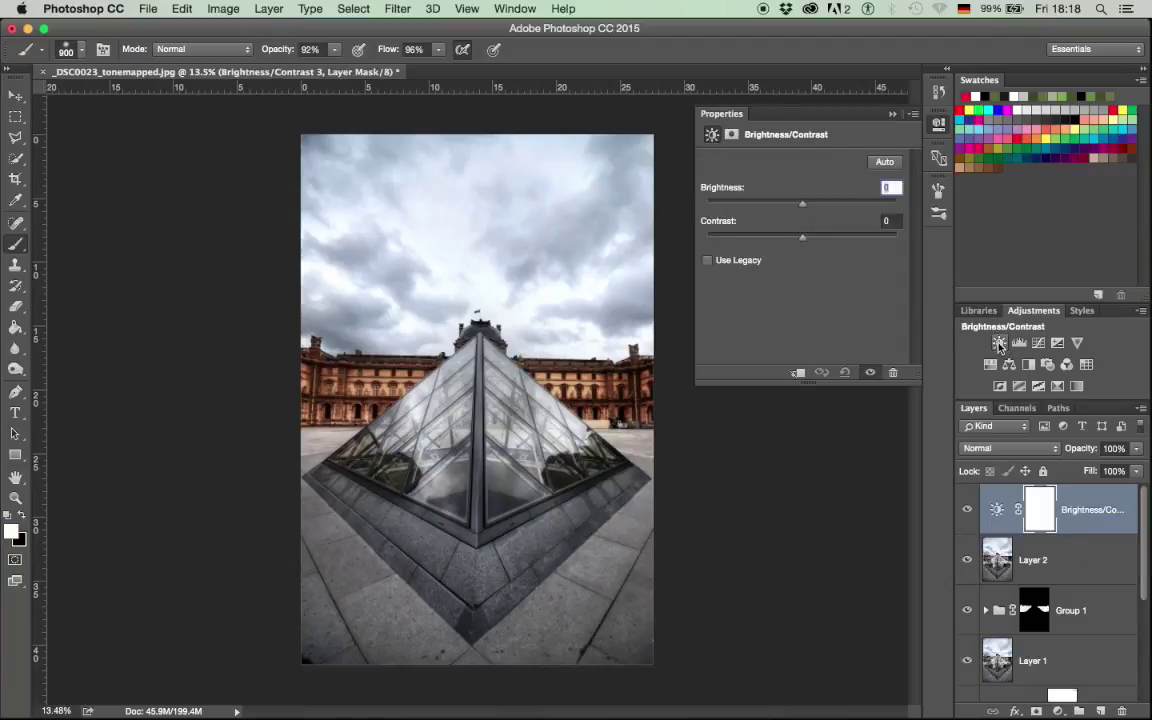
pyautogui.click(797, 371)
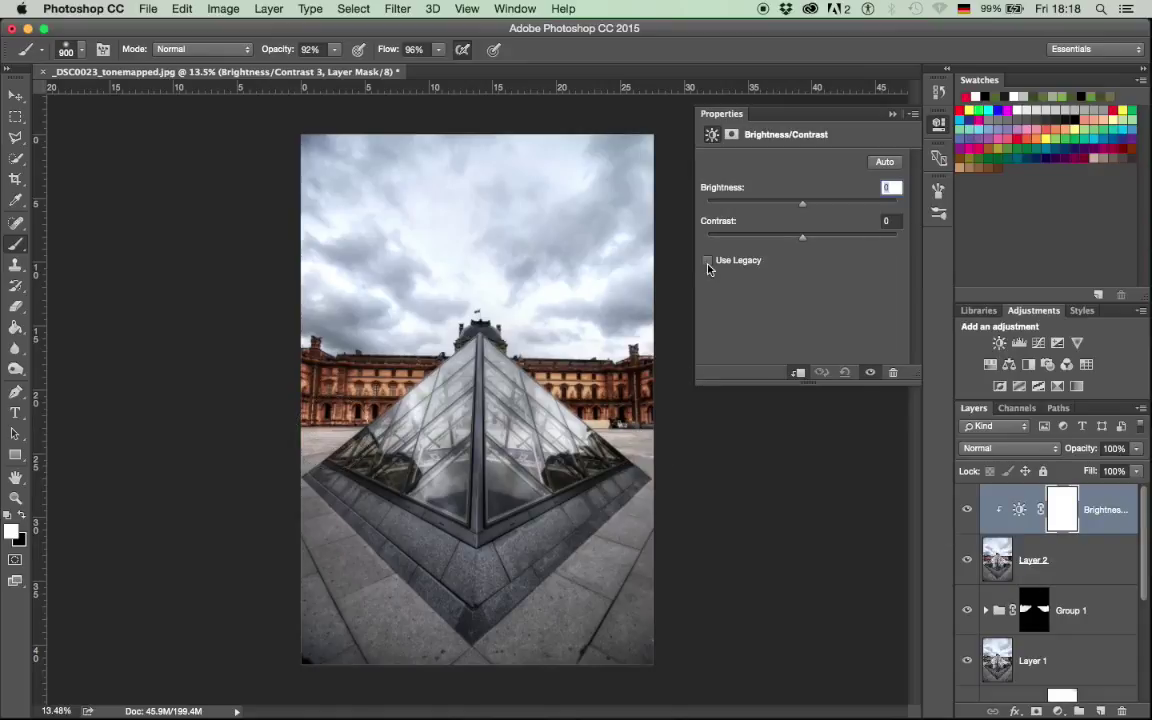
pyautogui.moveTo(841, 239); pyautogui.dragTo(853, 241)
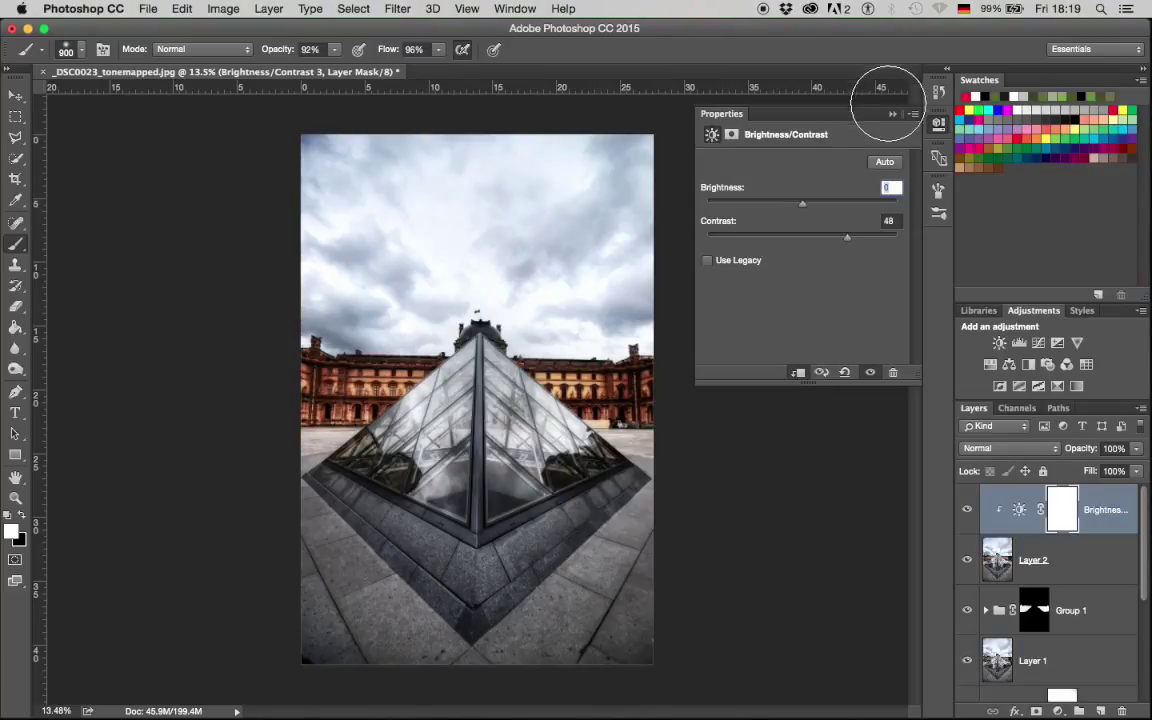
pyautogui.click(892, 113)
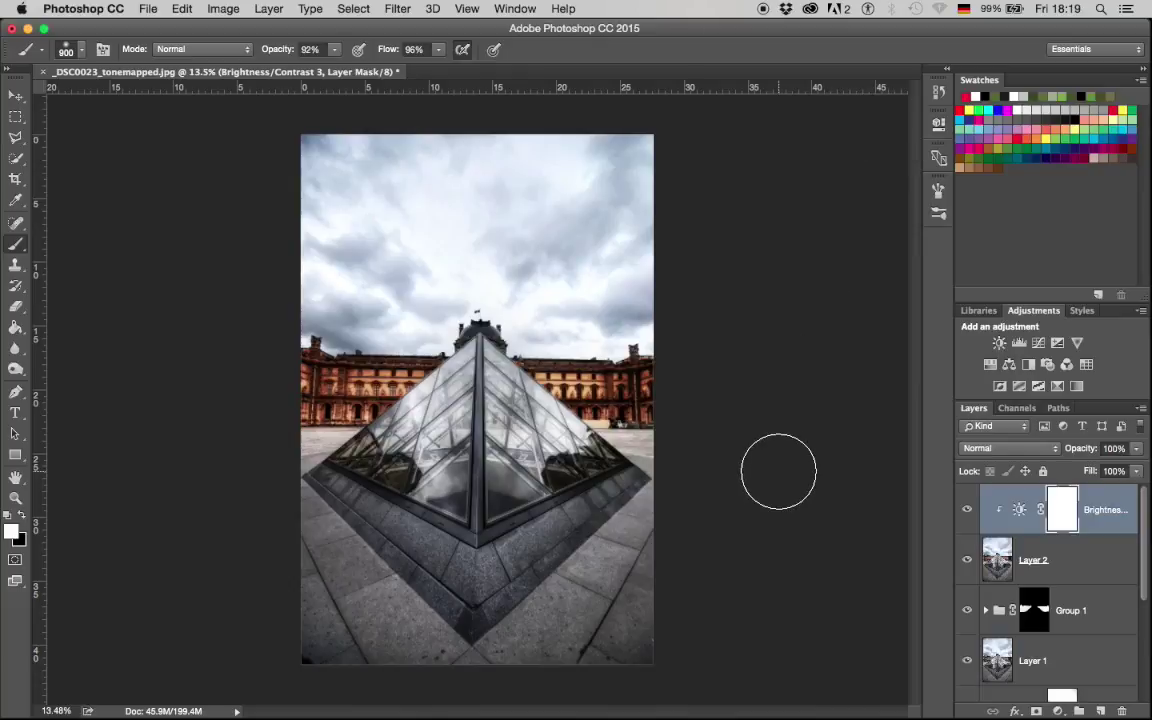
# Step: Add a Curves adjustment clipped to the layers below and pull the curve's midpoint down slightly to darken the midtones
pyautogui.click(1038, 343)
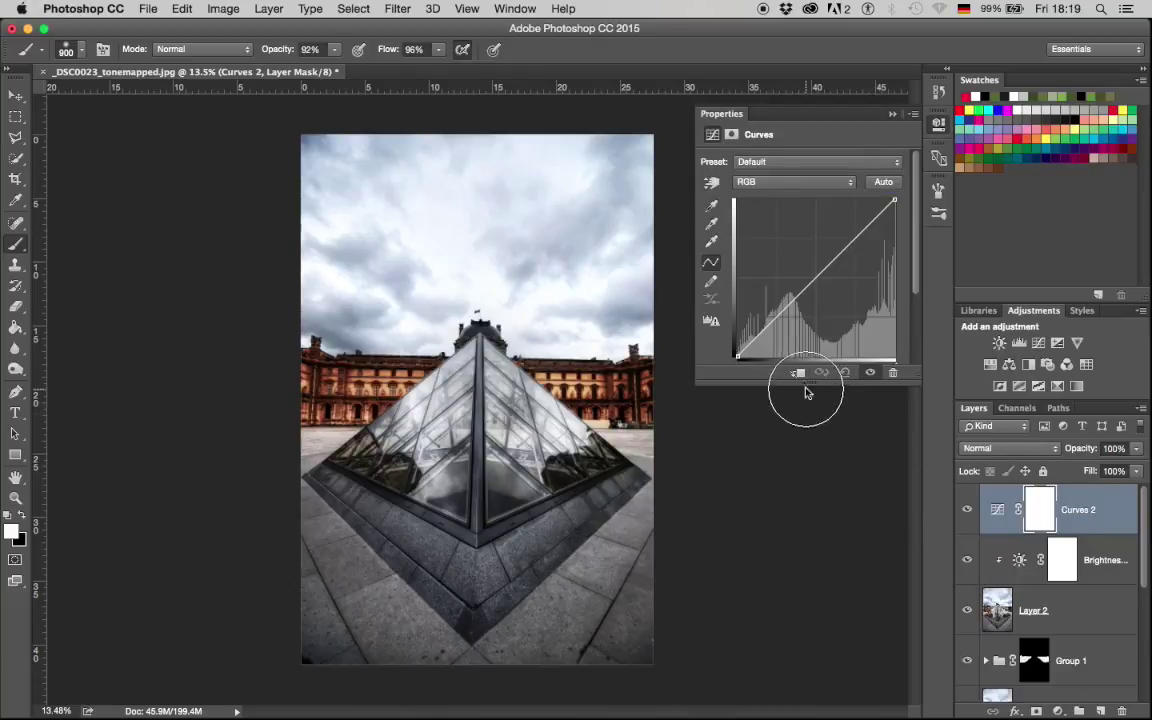
pyautogui.moveTo(815, 277); pyautogui.dragTo(817, 294)
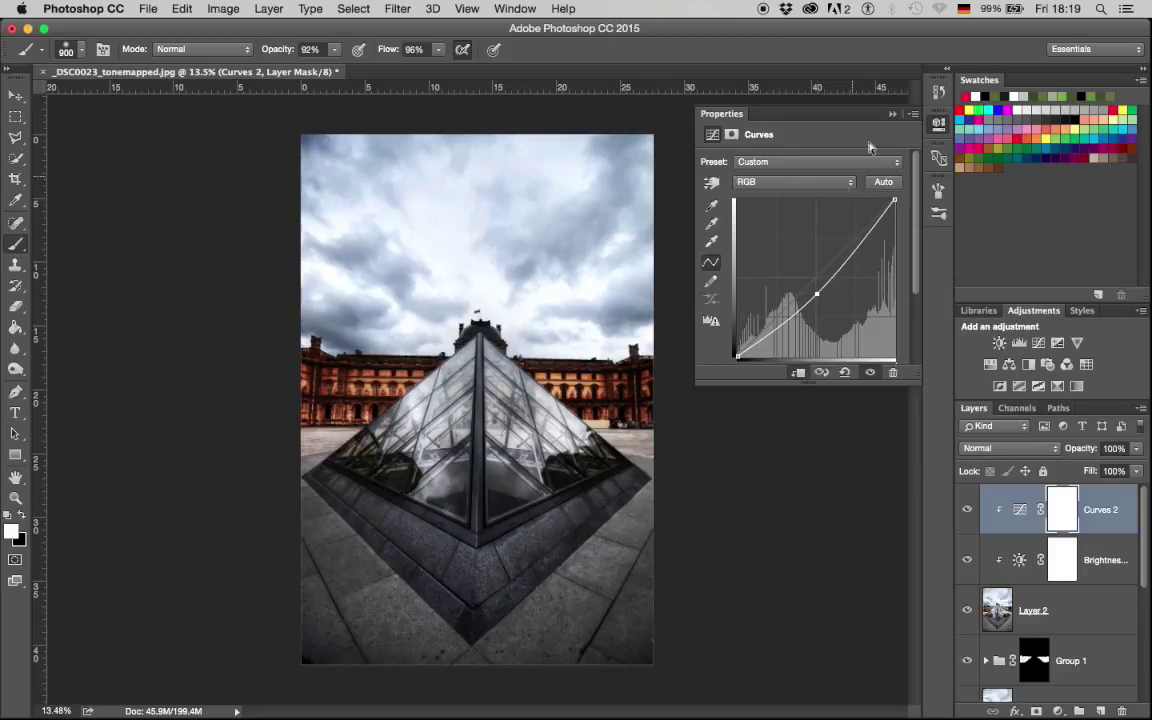
pyautogui.click(893, 116)
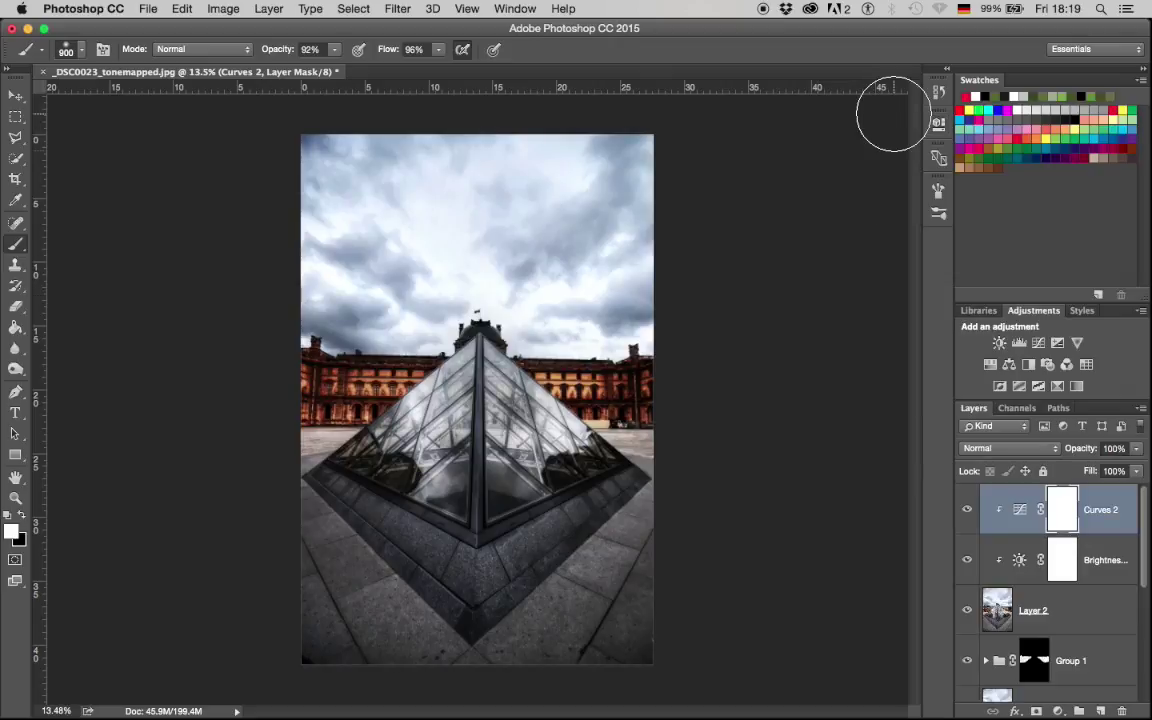
# Step: Add another clipped Curves adjustment with a gentle S-curve, invert its mask and paint white over the glass pyramid
pyautogui.click(1019, 342)
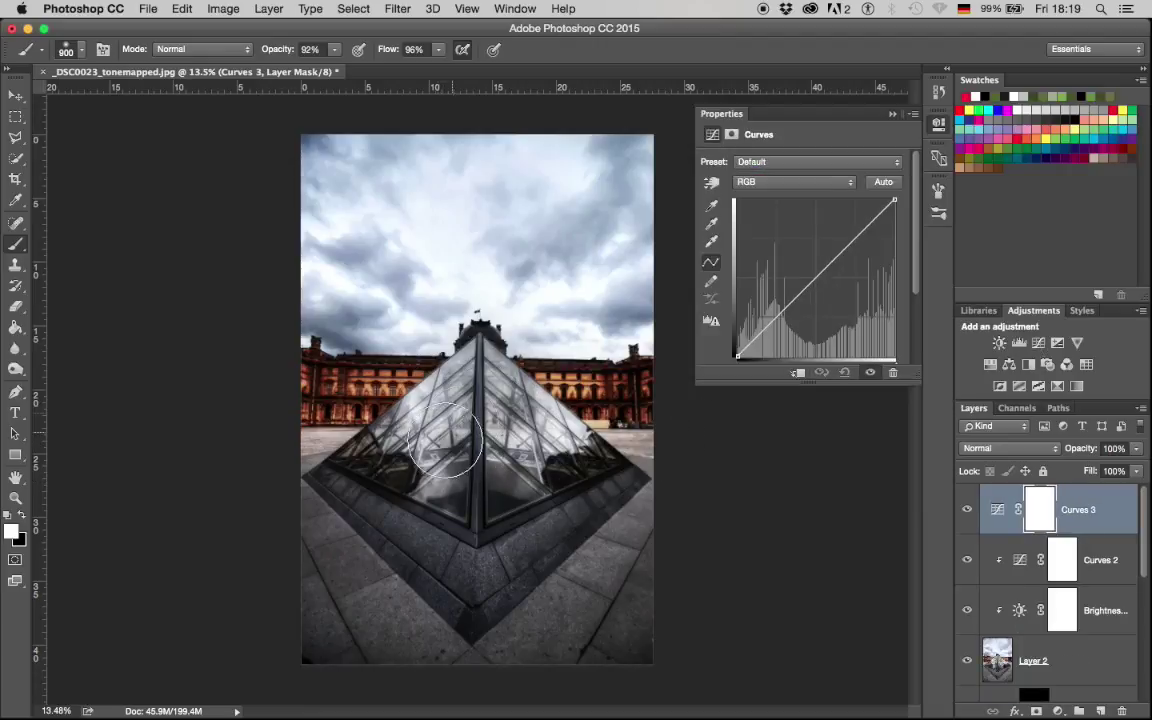
pyautogui.click(799, 375)
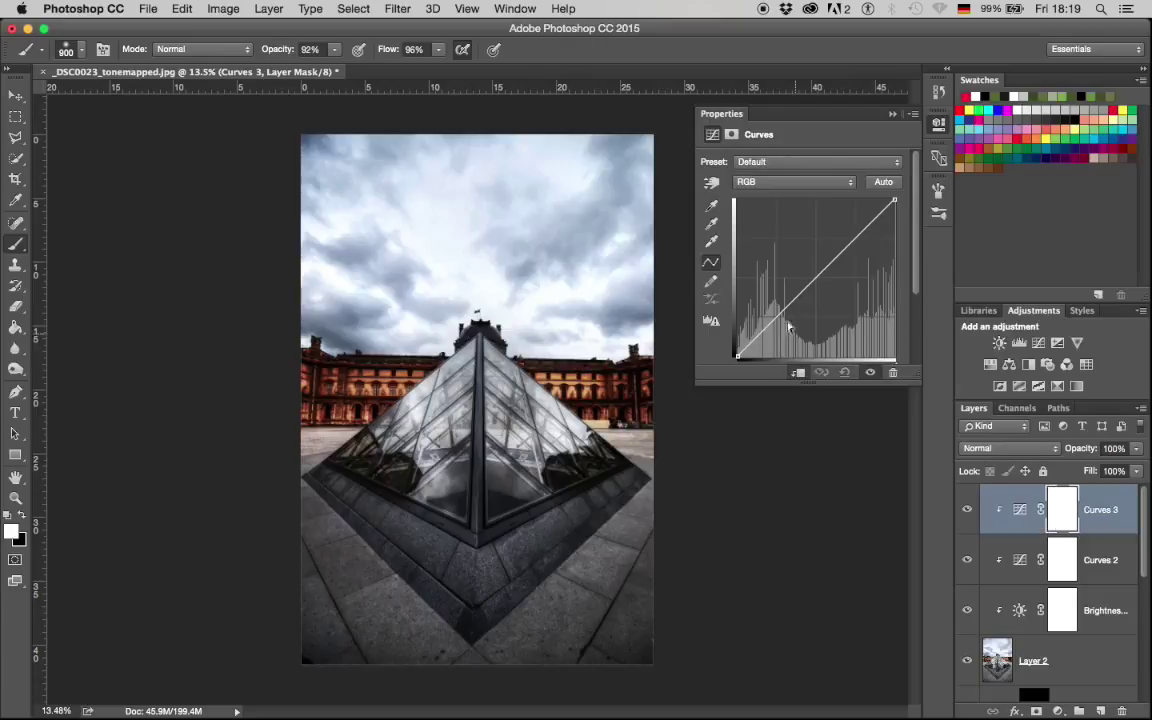
pyautogui.click(785, 315)
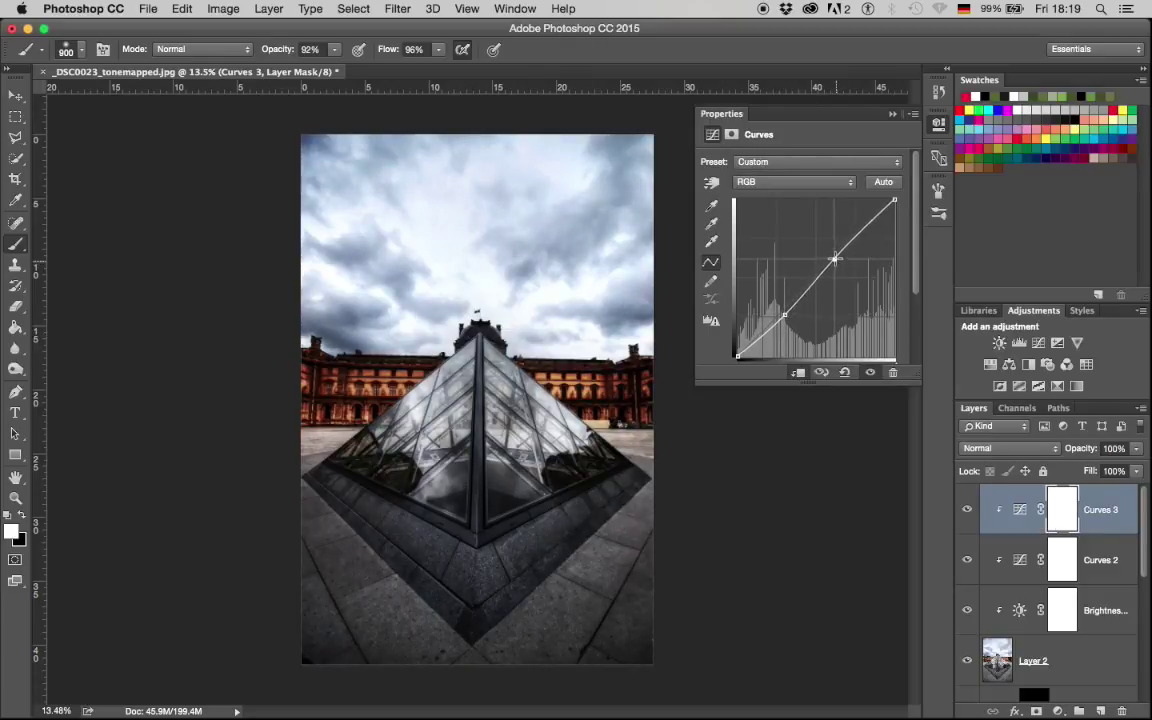
pyautogui.moveTo(836, 265); pyautogui.dragTo(832, 257)
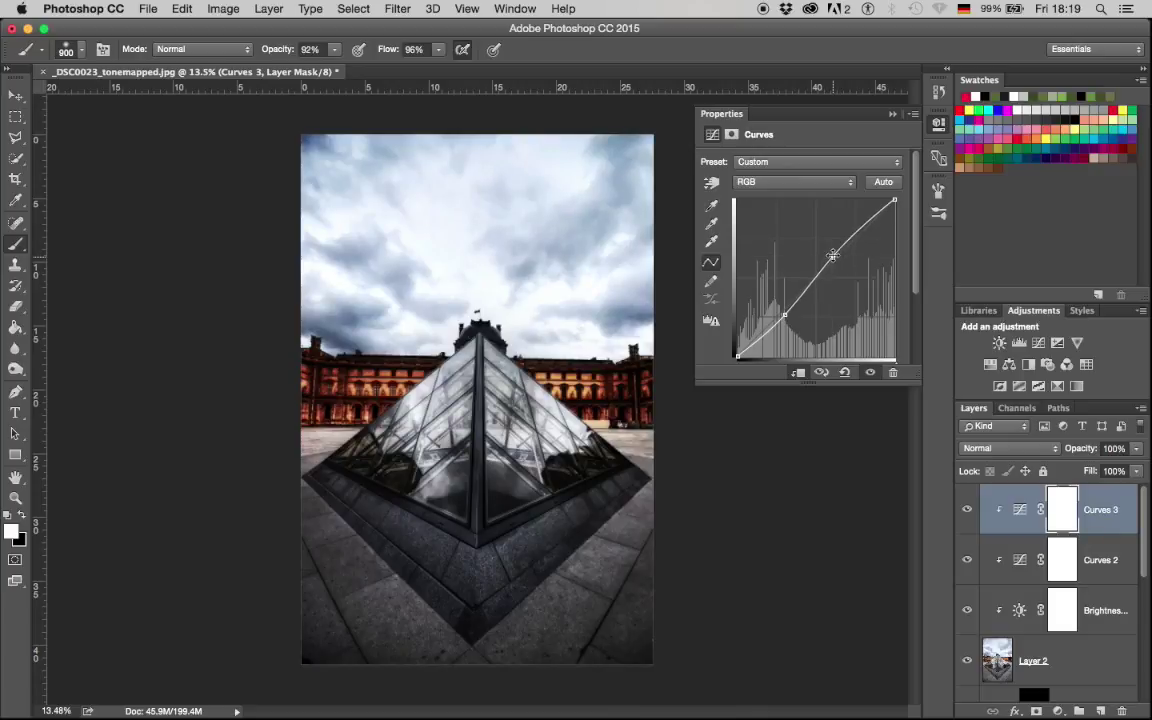
pyautogui.click(892, 113)
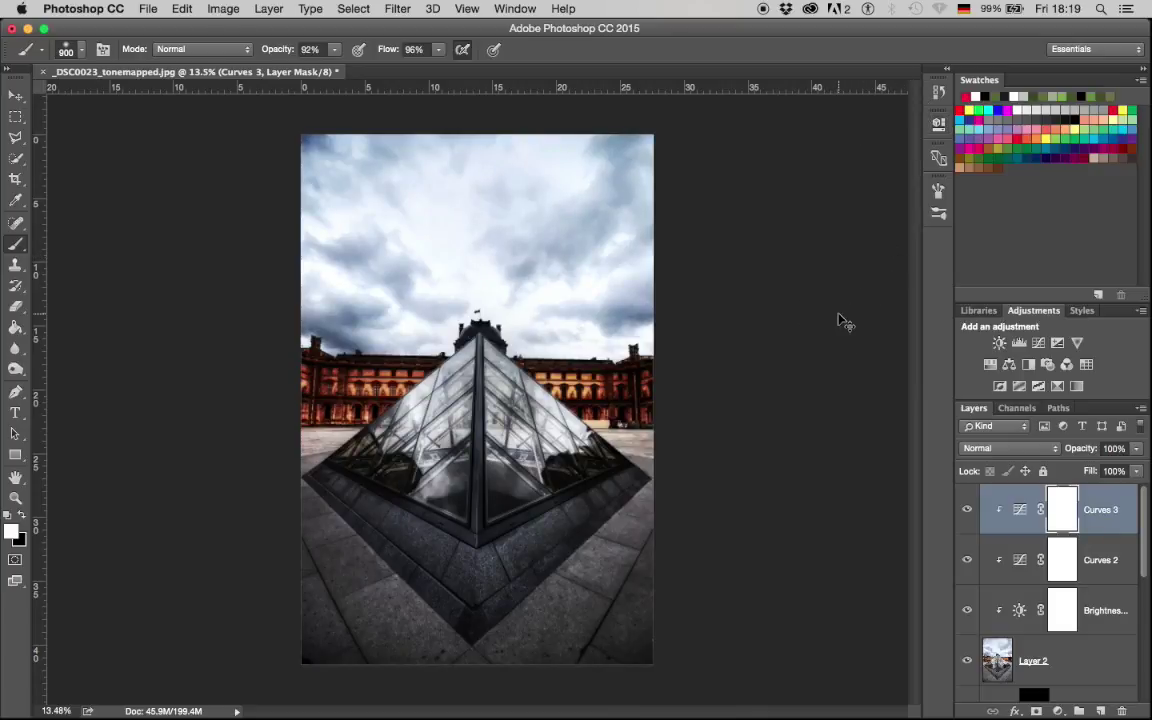
pyautogui.press('super+i')
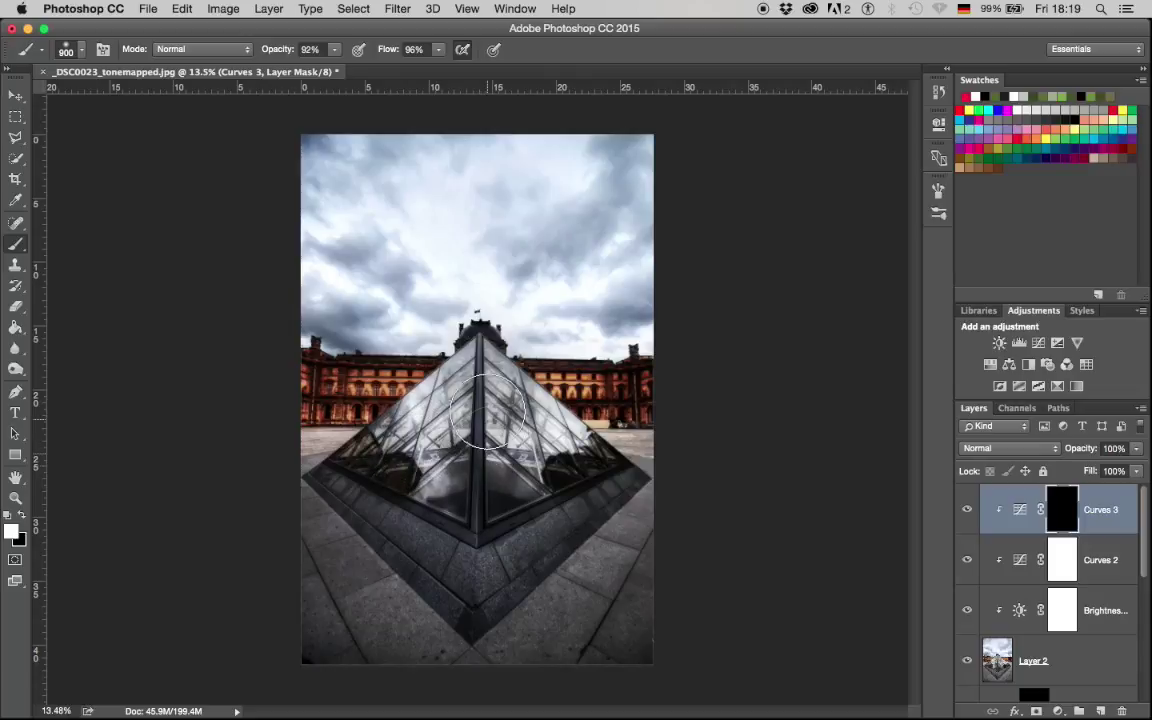
pyautogui.moveTo(500, 425)
pyautogui.mouseDown()
pyautogui.moveTo(405, 418)
pyautogui.moveTo(430, 420)
pyautogui.mouseUp()
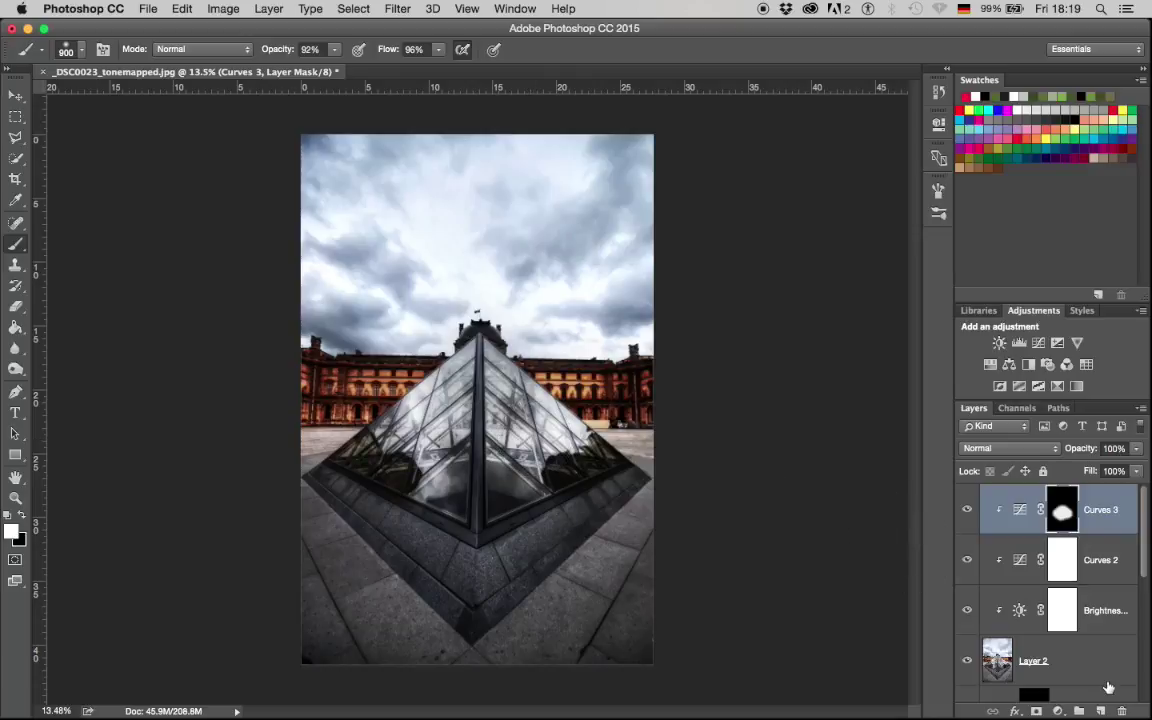
# Step: Stamp all visible layers onto a new top layer and apply a Radial Blur with amount 12, Zoom method and Good quality
pyautogui.click(1101, 711)
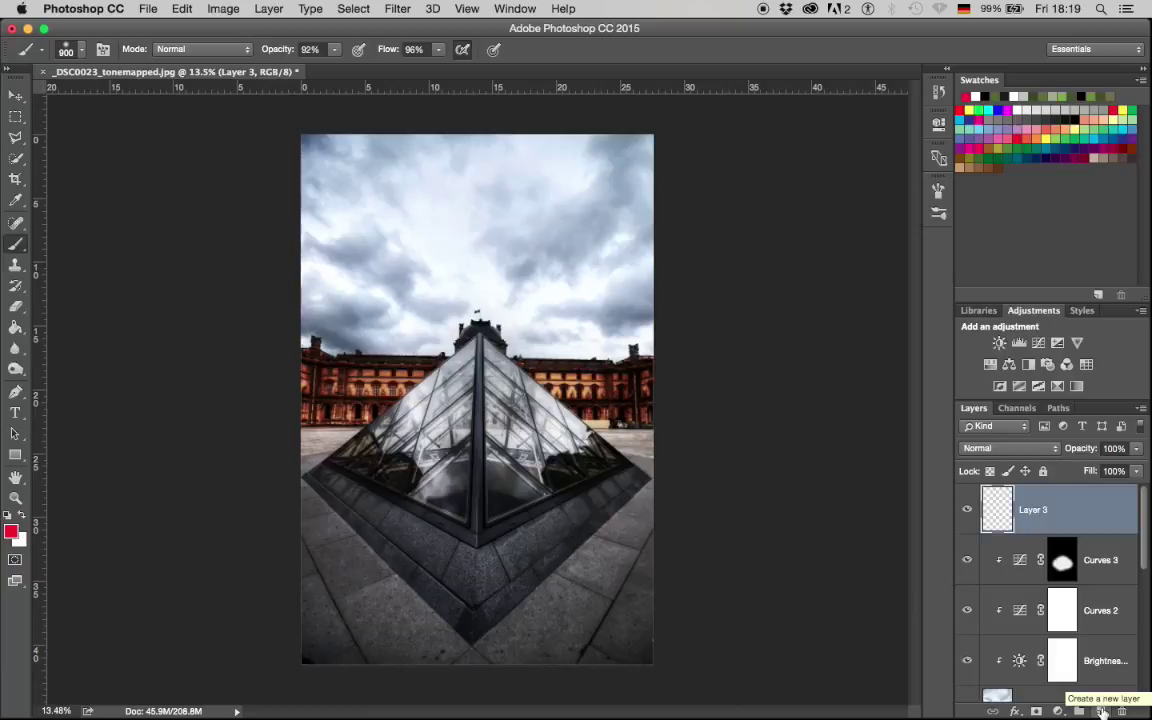
pyautogui.press('super+alt+shift+e')
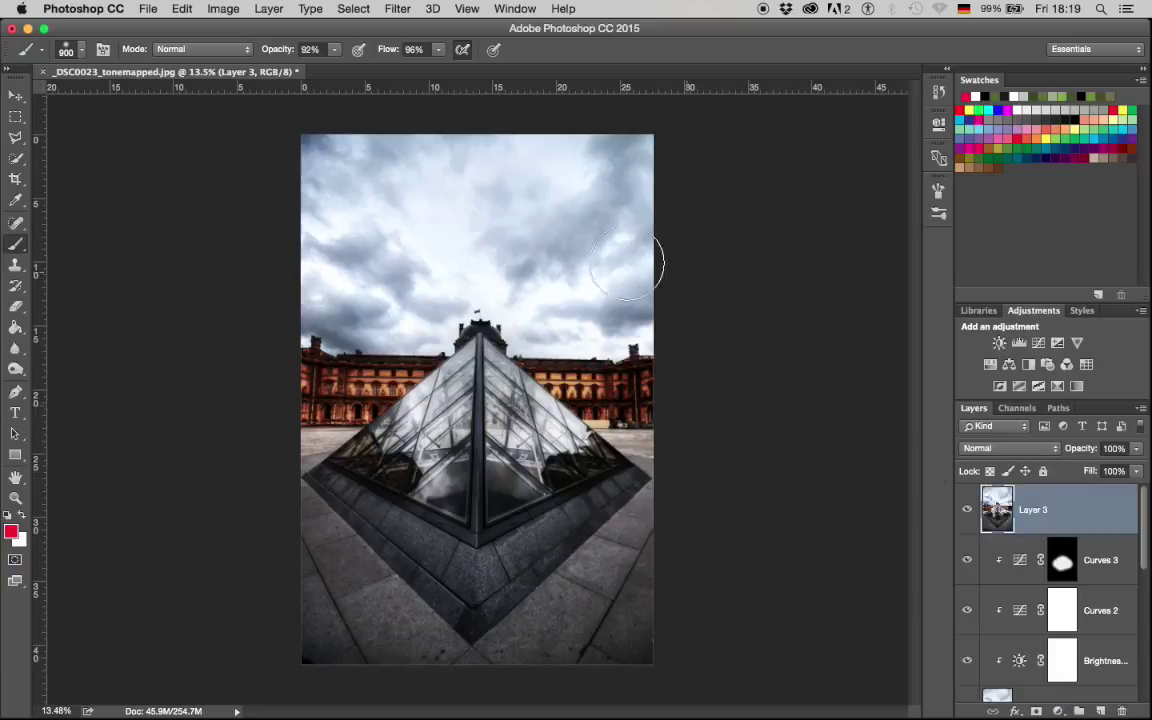
pyautogui.click(397, 8)
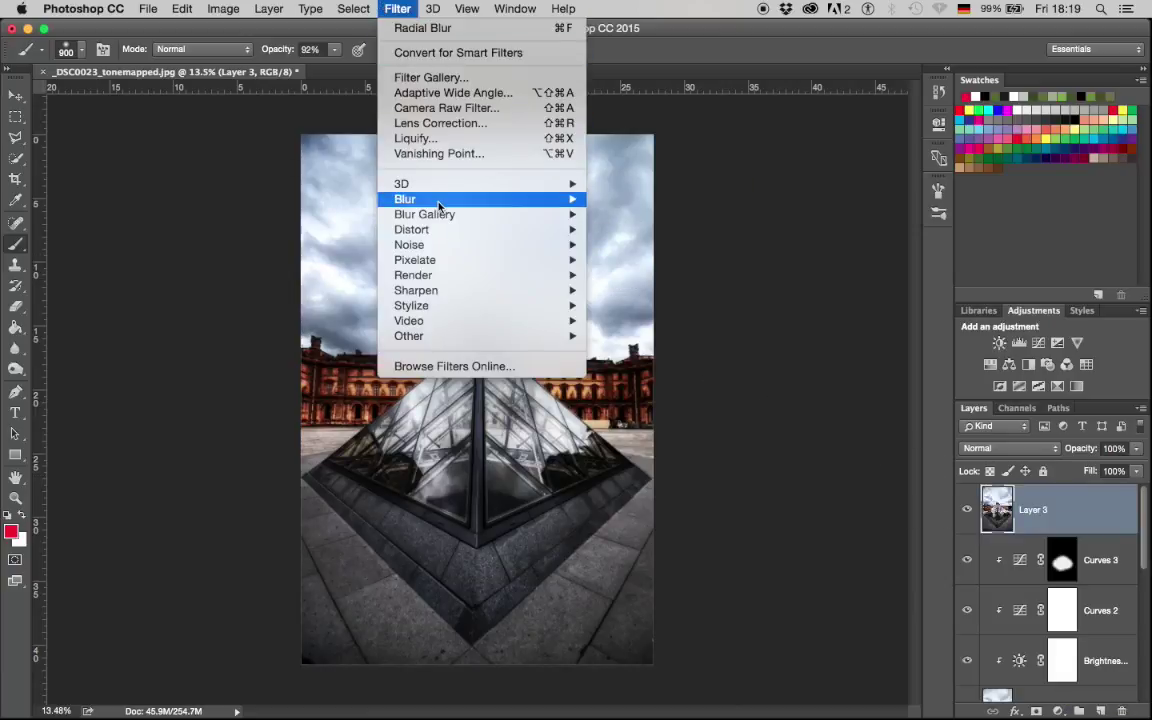
pyautogui.moveTo(438, 205)
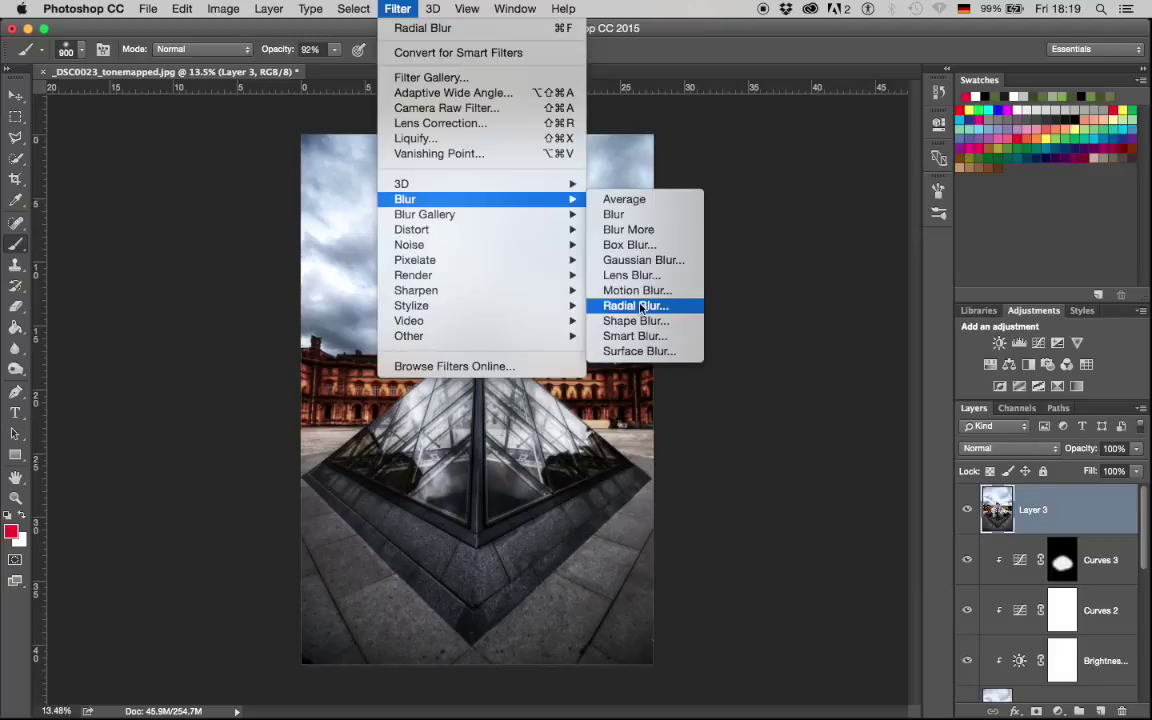
pyautogui.click(640, 306)
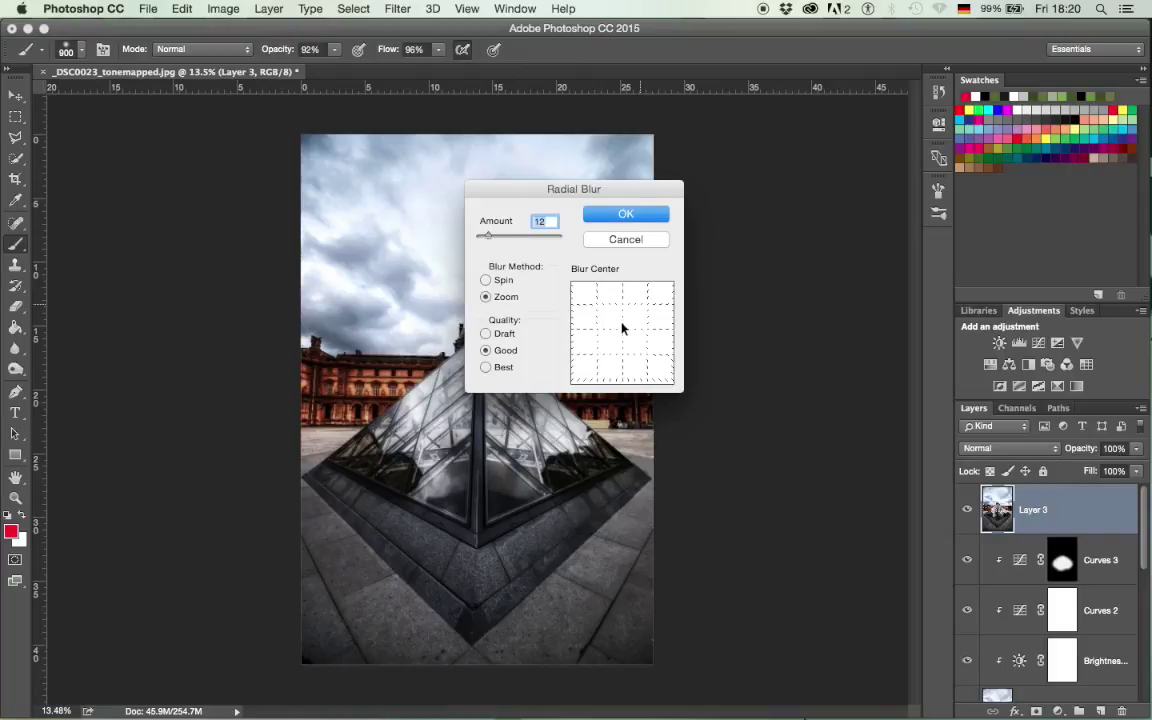
pyautogui.moveTo(623, 328); pyautogui.dragTo(624, 326)
pyautogui.click(626, 216)
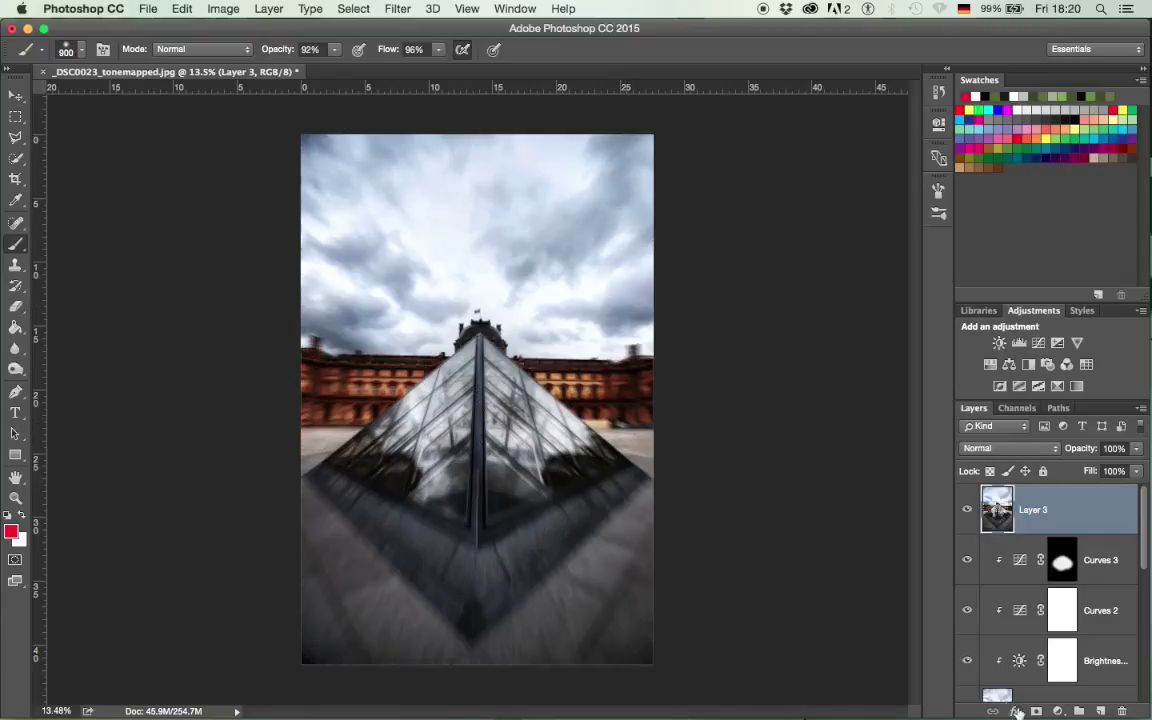
# Step: Add a black mask to the blurred Layer 3 and paint white over the sky to reveal the zoom blur there
pyautogui.click(1038, 713)
pyautogui.press('super+i')
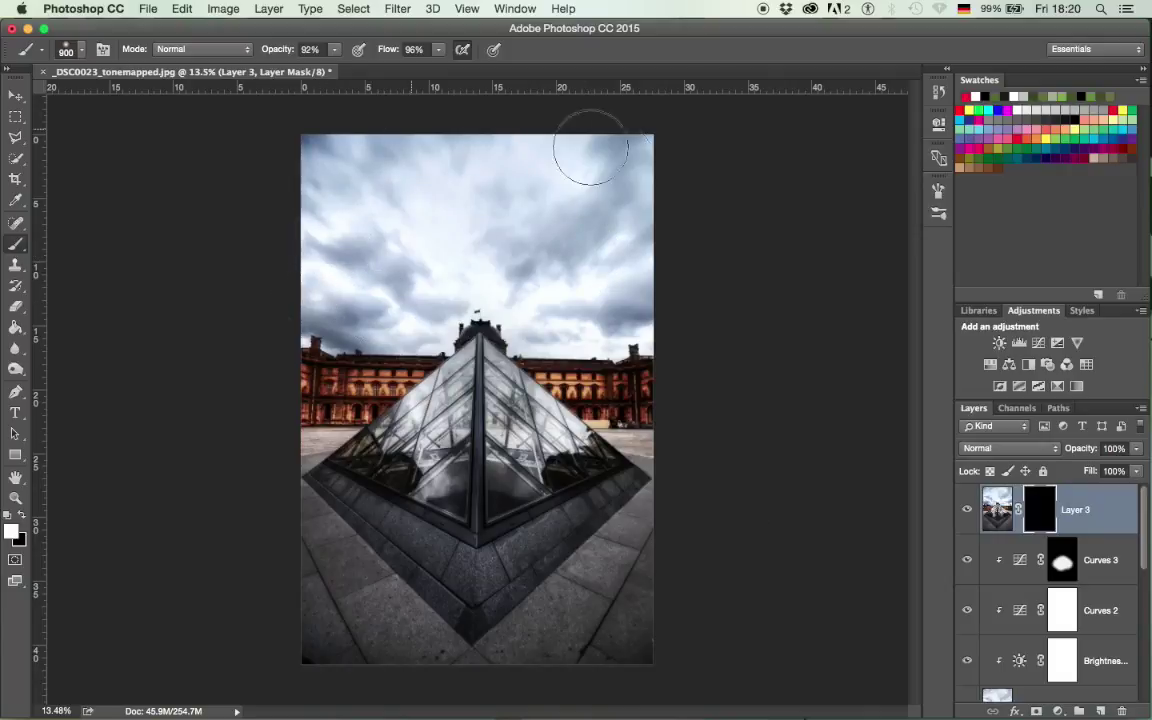
pyautogui.moveTo(667, 289)
pyautogui.mouseDown()
pyautogui.moveTo(527, 271)
pyautogui.moveTo(379, 290)
pyautogui.moveTo(258, 206)
pyautogui.moveTo(267, 134)
pyautogui.mouseUp()
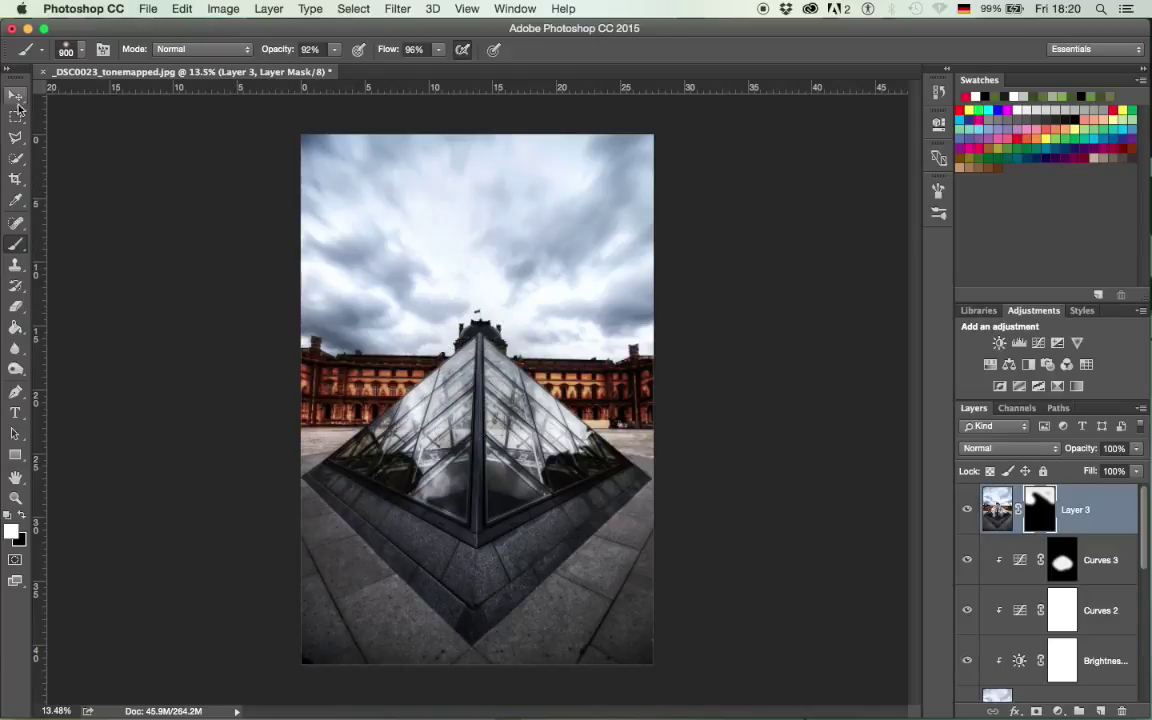
# Step: Straighten the photo with the Crop tool by rotating it about -1.0° and apply the crop
pyautogui.click(17, 179)
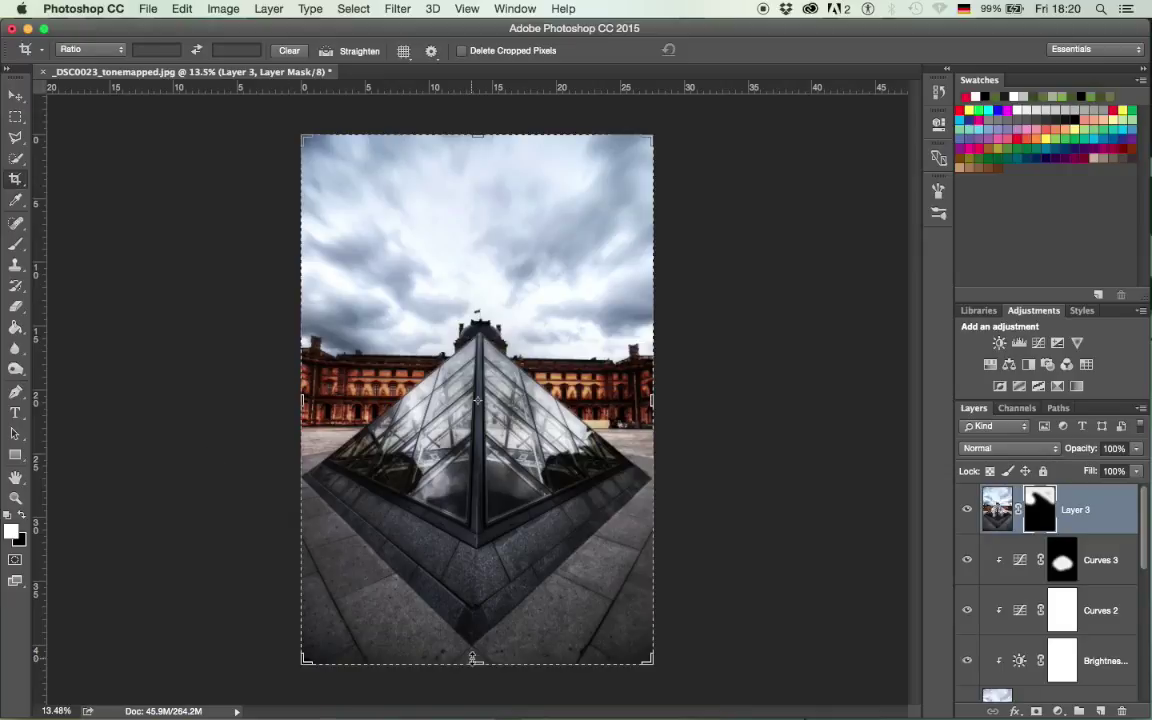
pyautogui.moveTo(227, 521); pyautogui.dragTo(227, 527)
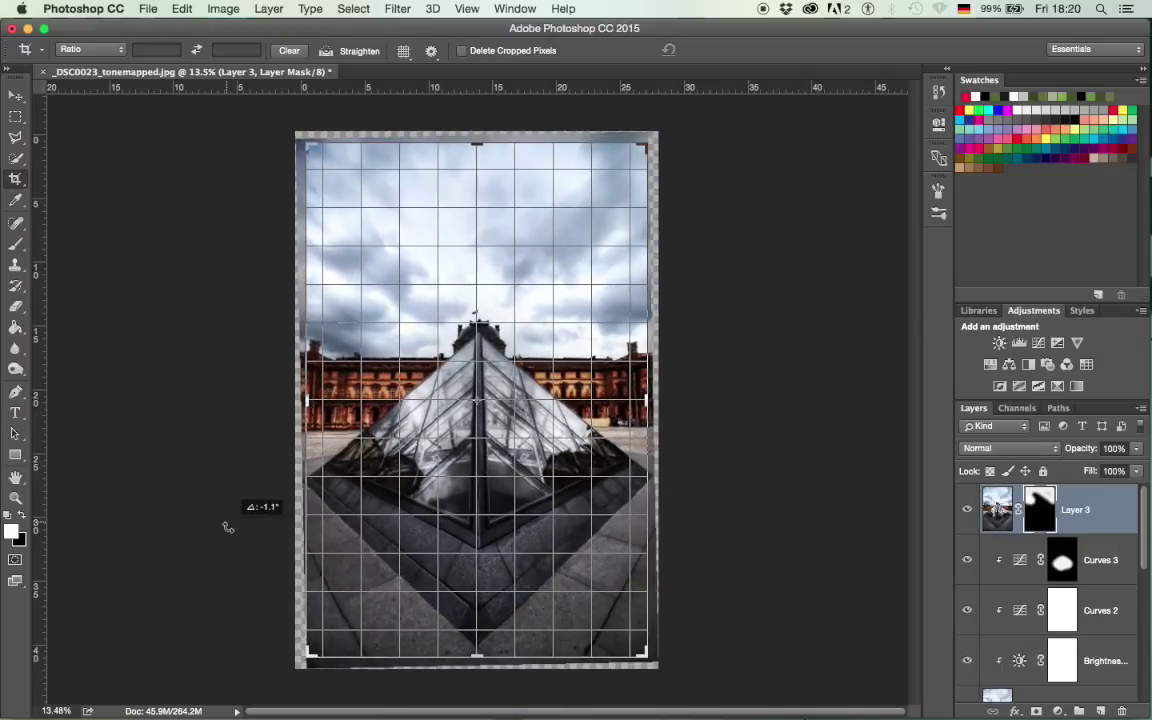
pyautogui.moveTo(228, 528); pyautogui.dragTo(228, 526)
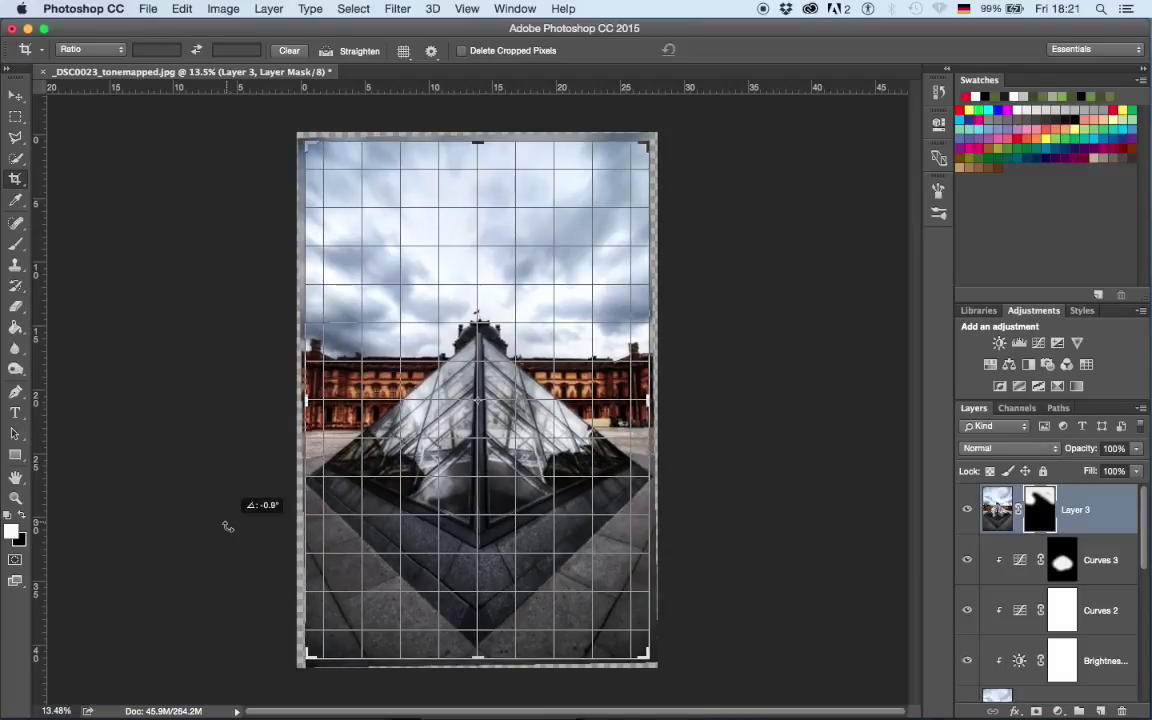
pyautogui.moveTo(227, 527); pyautogui.dragTo(228, 528)
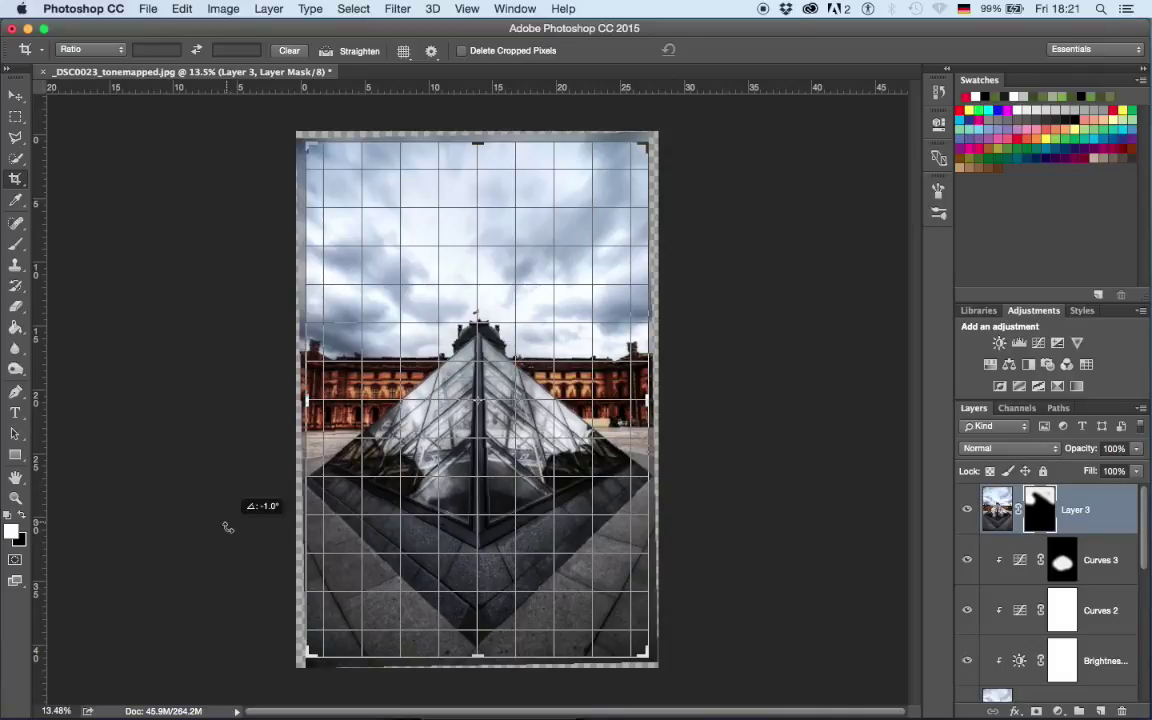
pyautogui.moveTo(228, 528); pyautogui.dragTo(228, 528)
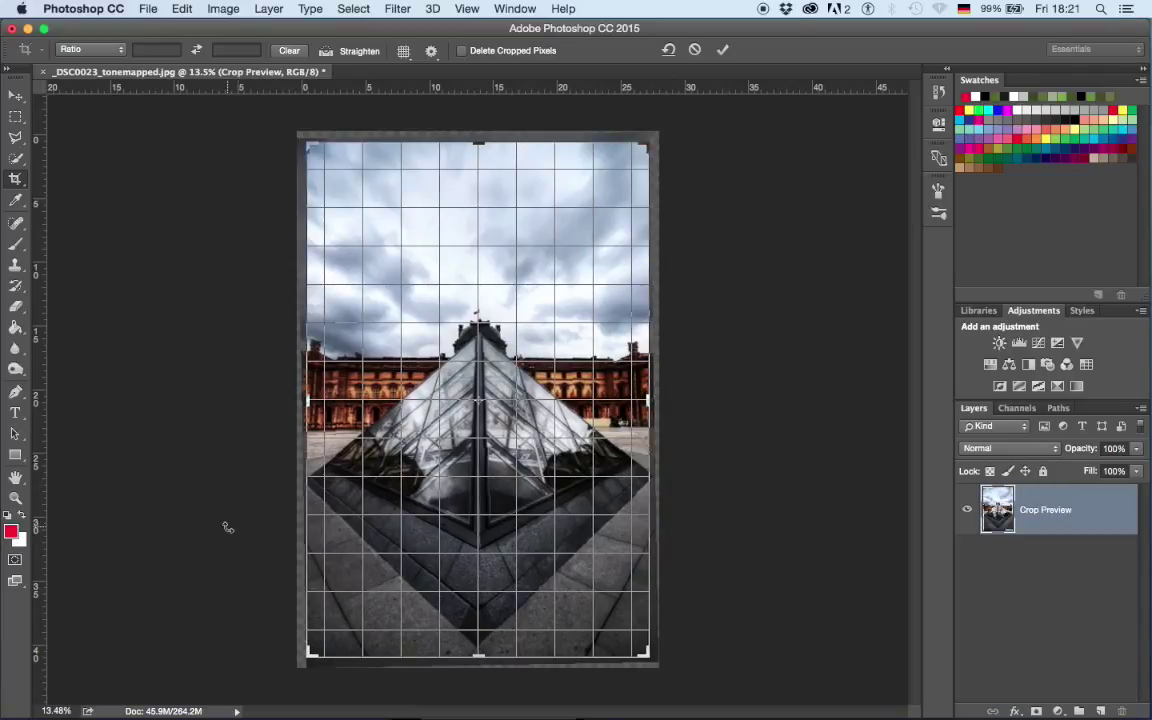
pyautogui.press('Return')
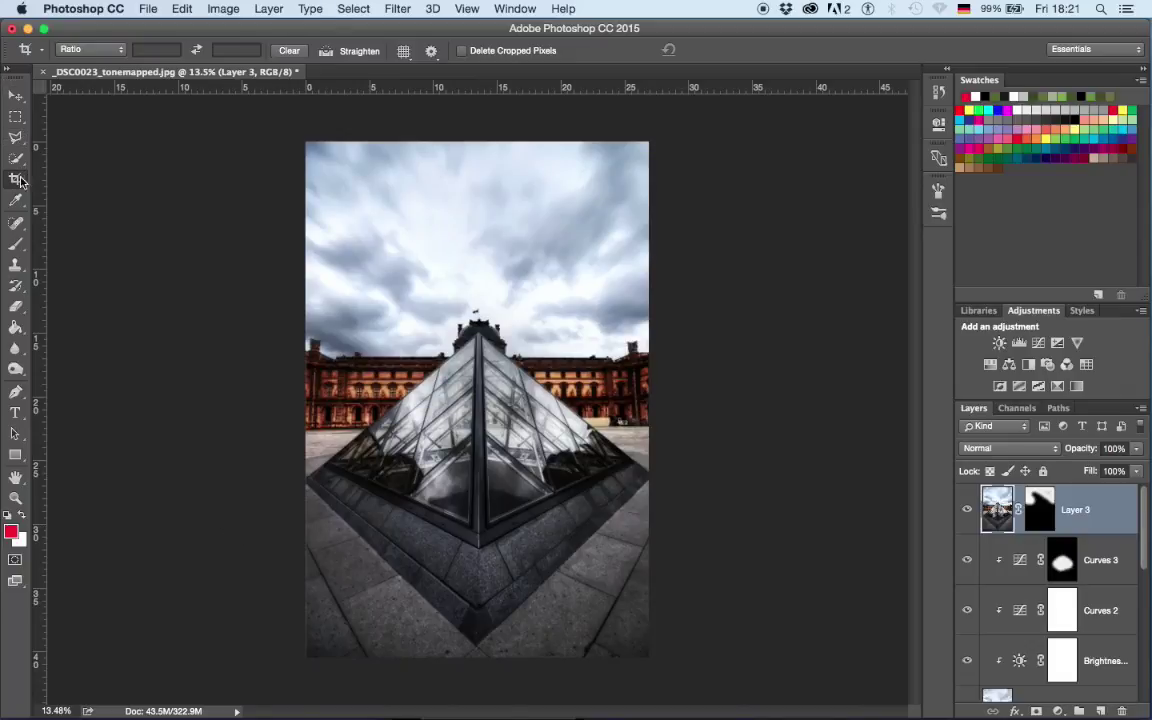
# Step: Crop a thin strip off the photo's lower edge and fine-tune the crop's upper edge
pyautogui.click(250, 580)
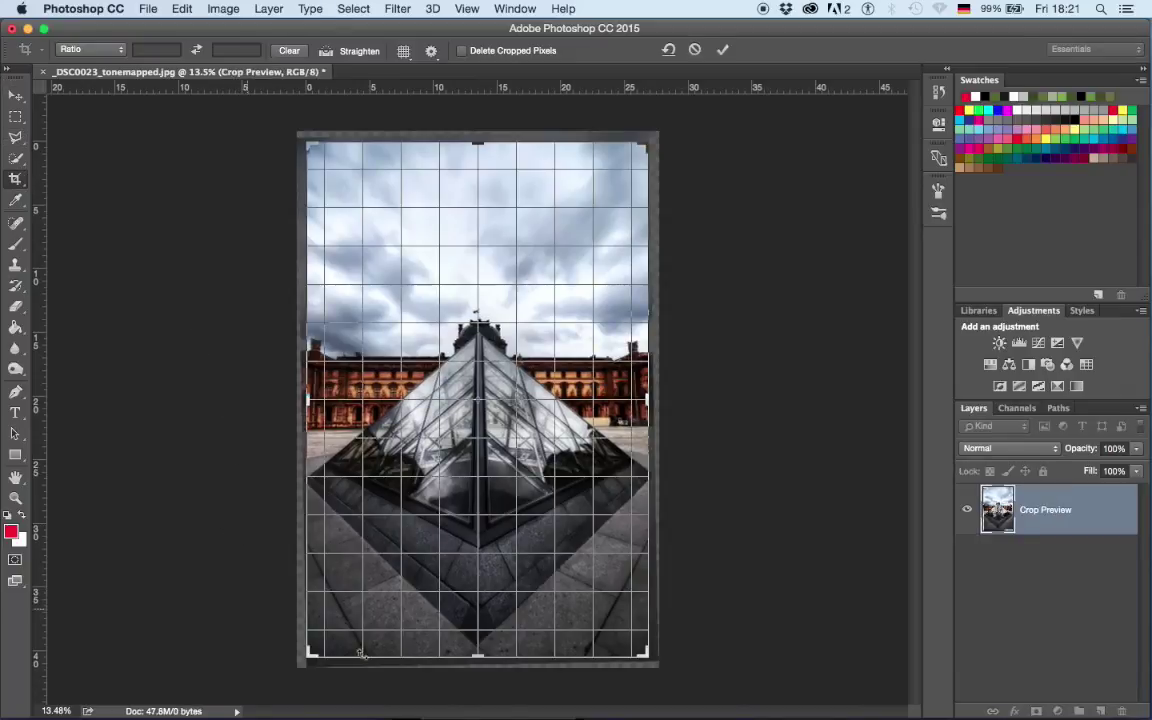
pyautogui.moveTo(479, 667); pyautogui.dragTo(480, 652)
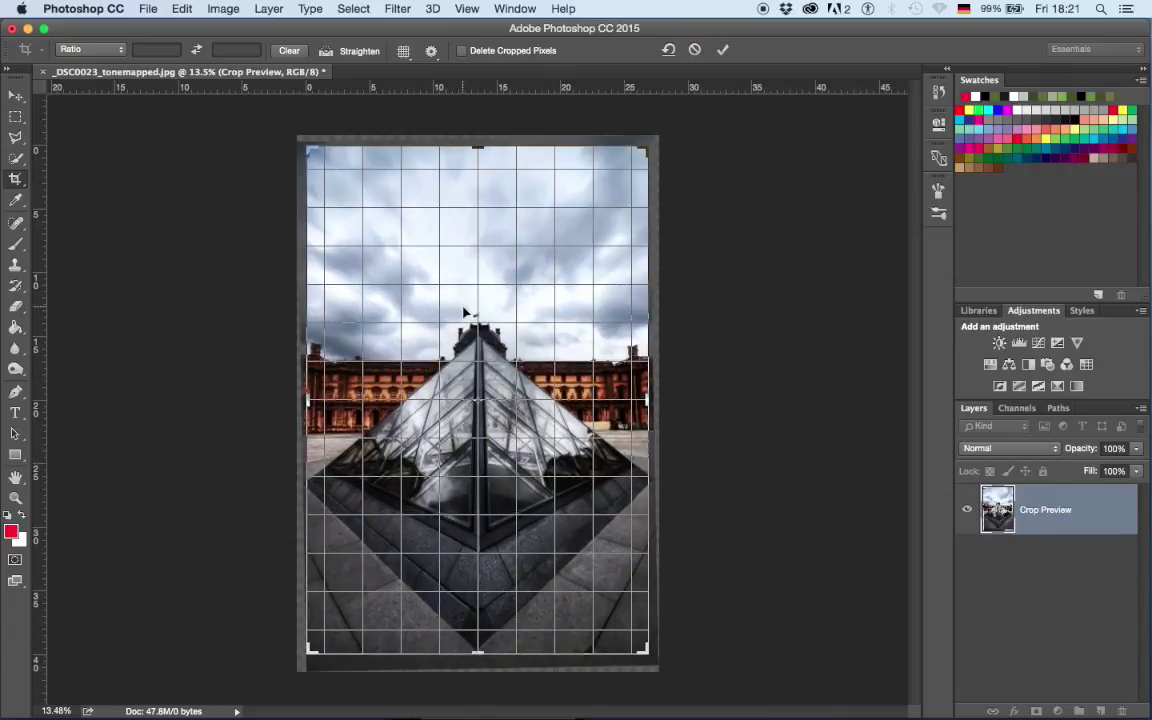
pyautogui.moveTo(478, 149); pyautogui.dragTo(479, 144)
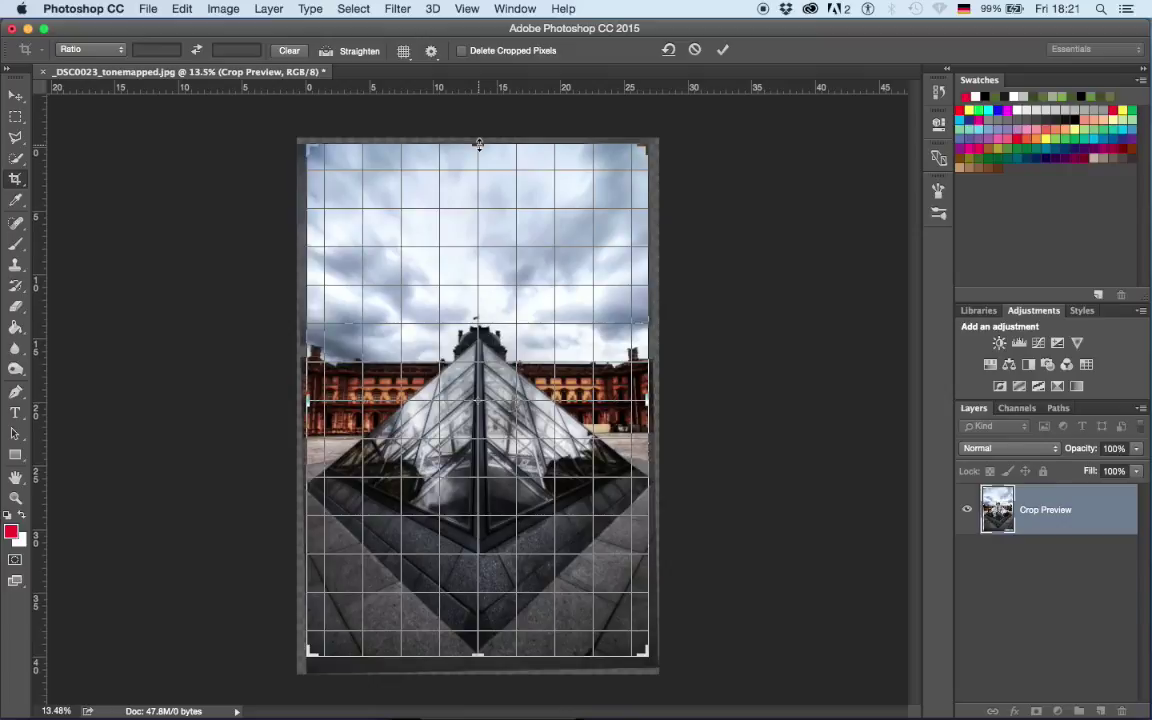
pyautogui.press('Return')
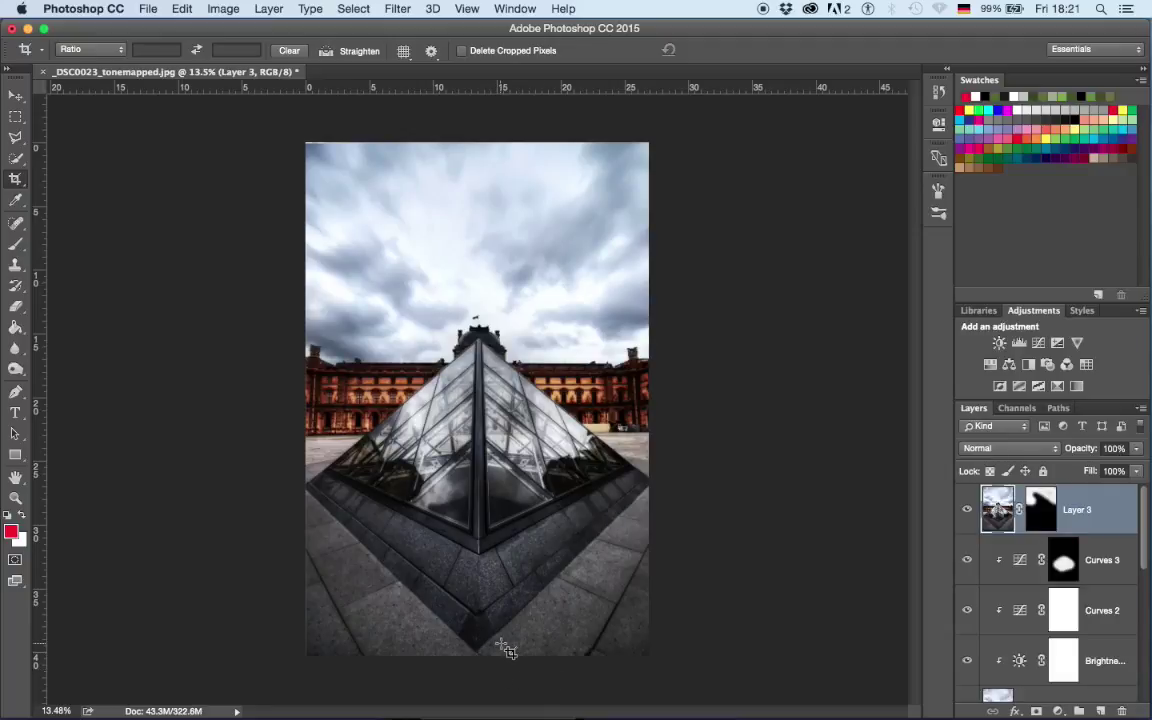
# Step: Crop the photo's lower edge slightly tighter so it ends close to the tip of the pyramid's stone base
pyautogui.click(488, 652)
pyautogui.moveTo(483, 651); pyautogui.dragTo(501, 650)
pyautogui.moveTo(501, 650); pyautogui.dragTo(501, 652)
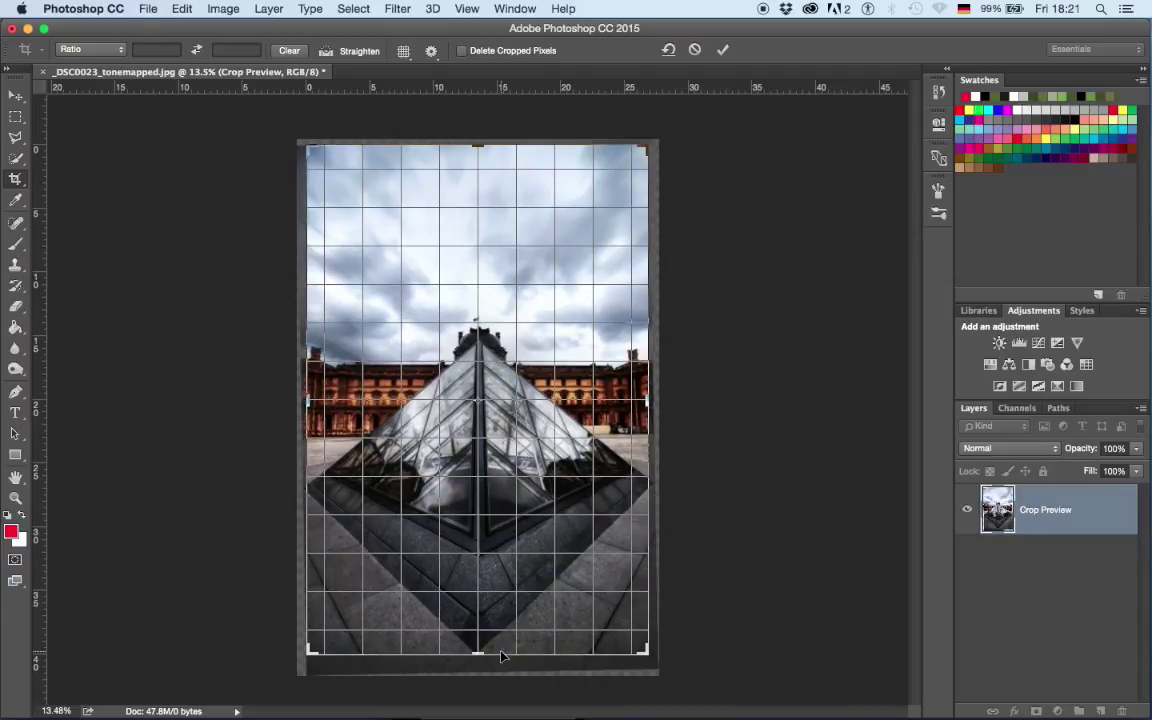
pyautogui.press('Return')
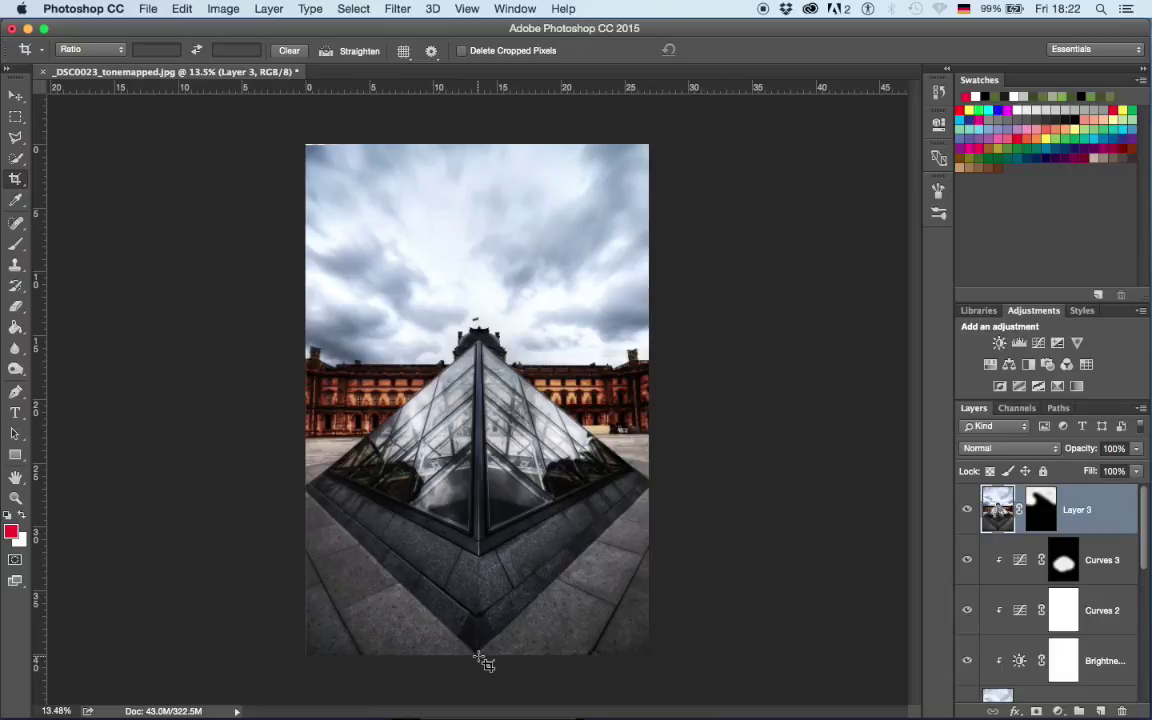
# Step: Create a new layer above Layer 3 and stamp all visible layers onto it
pyautogui.scroll(5, 500, 450)
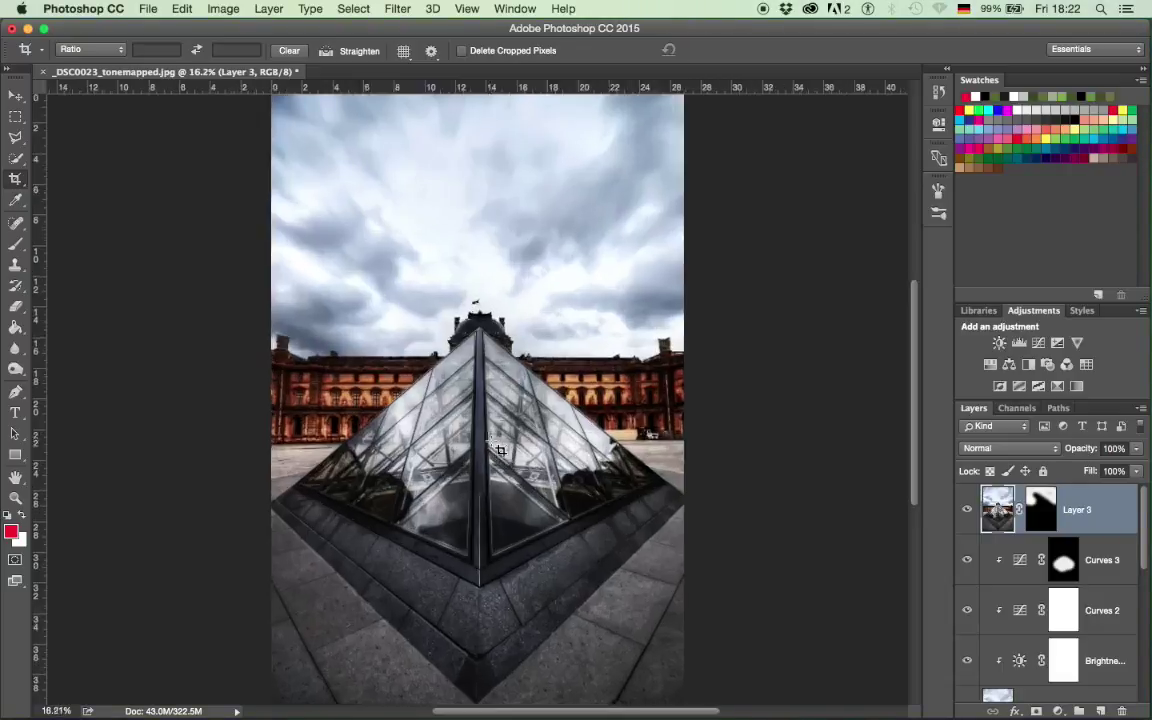
pyautogui.scroll(-2, 500, 450)
pyautogui.scroll(-1, 500, 450)
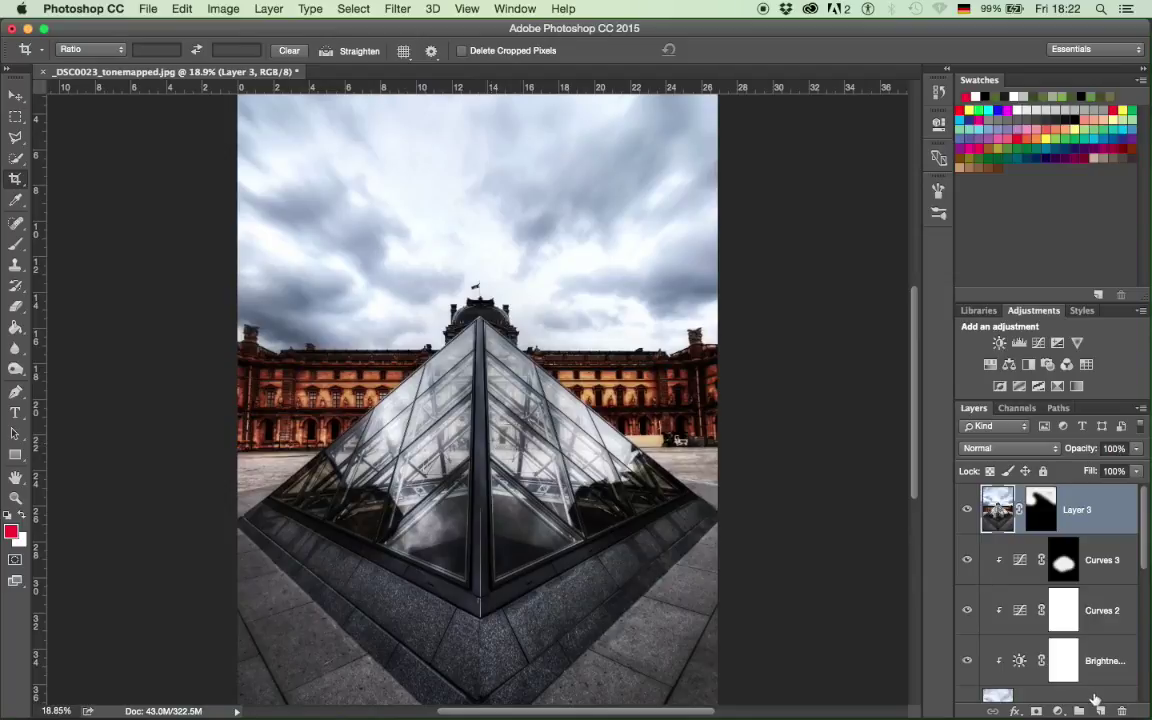
pyautogui.click(1100, 710)
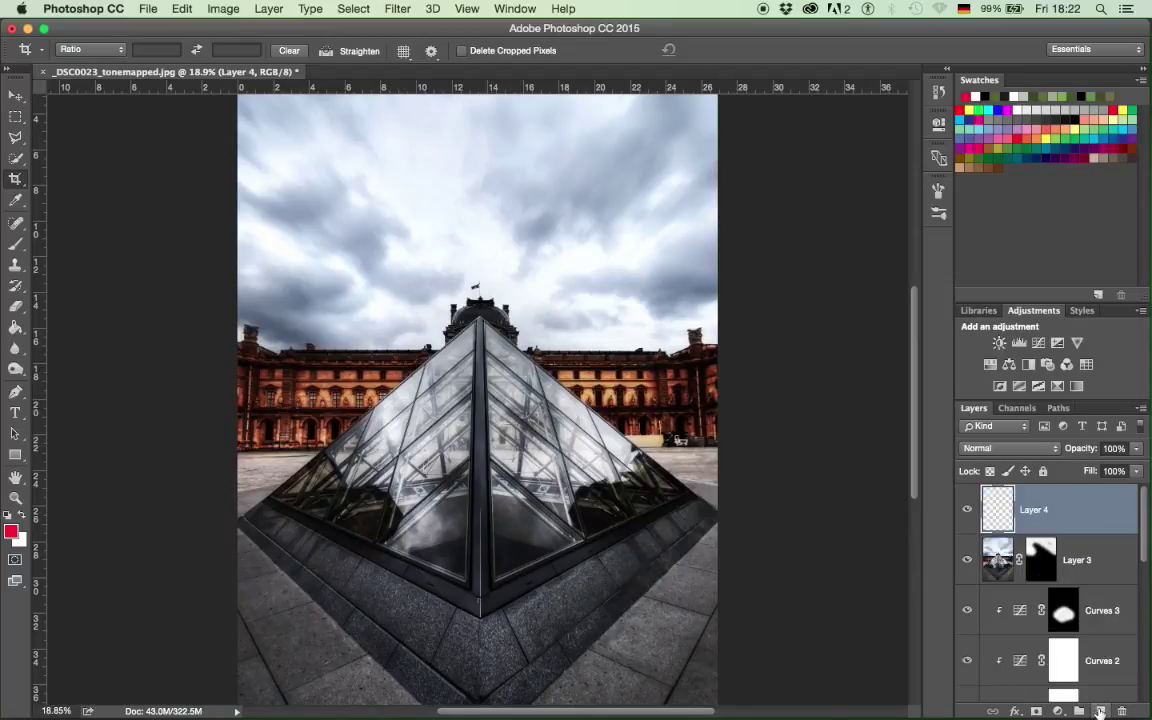
pyautogui.press('super+alt+shift+e')
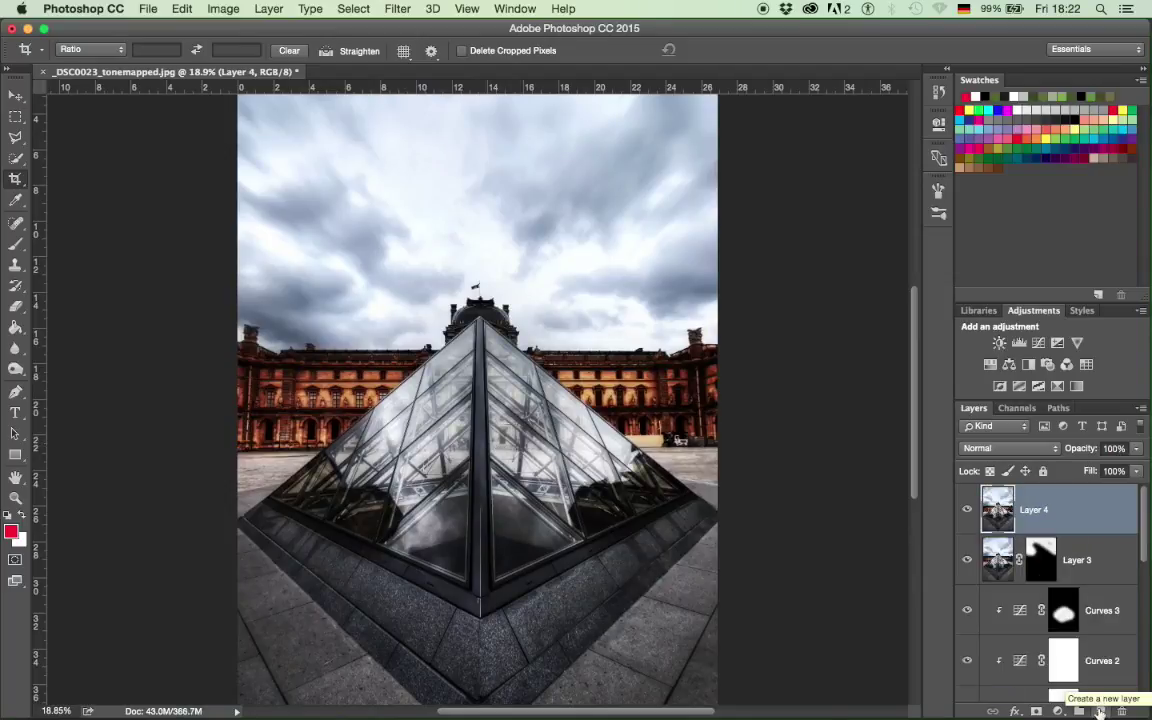
# Step: Open the Camera Raw filter on Layer 4 and set noise reduction Luminance to 100 and Luminance Detail to 22
pyautogui.click(398, 8)
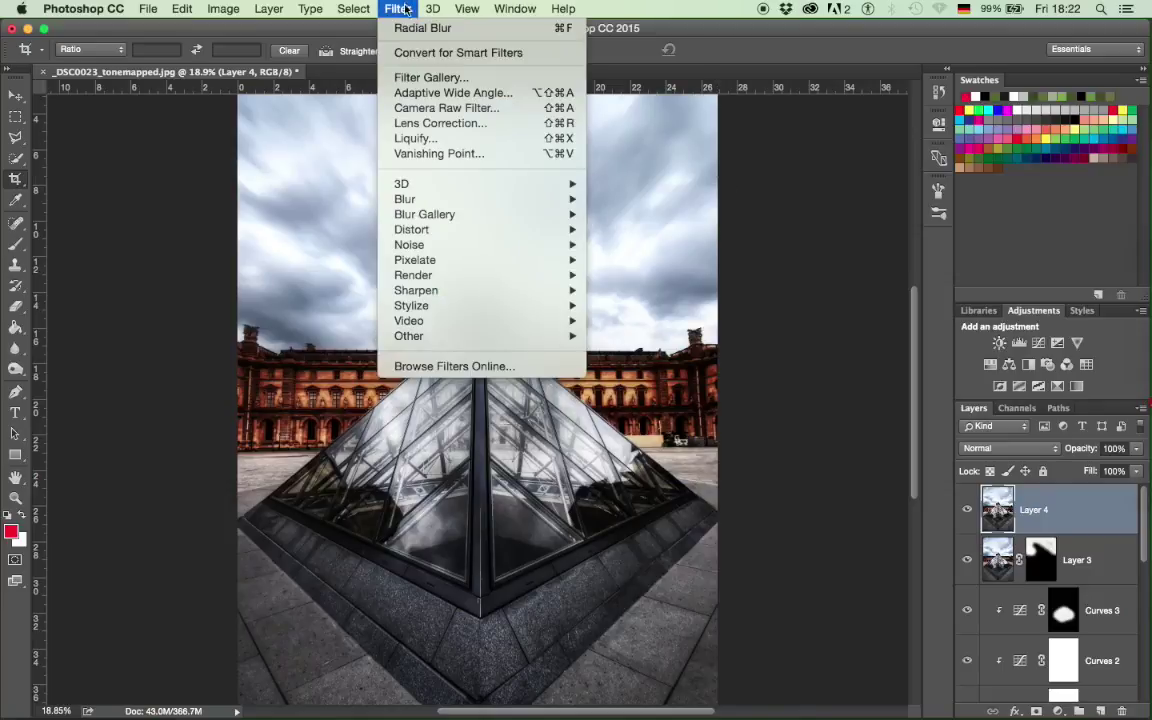
pyautogui.click(390, 107)
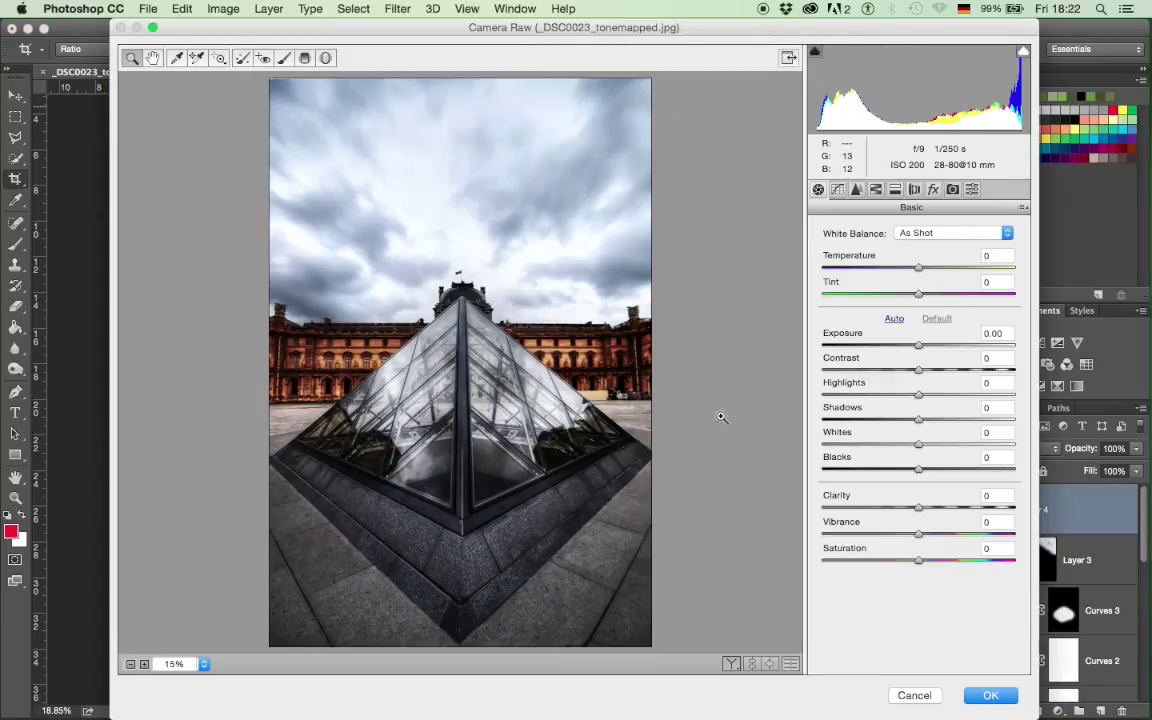
pyautogui.click(856, 190)
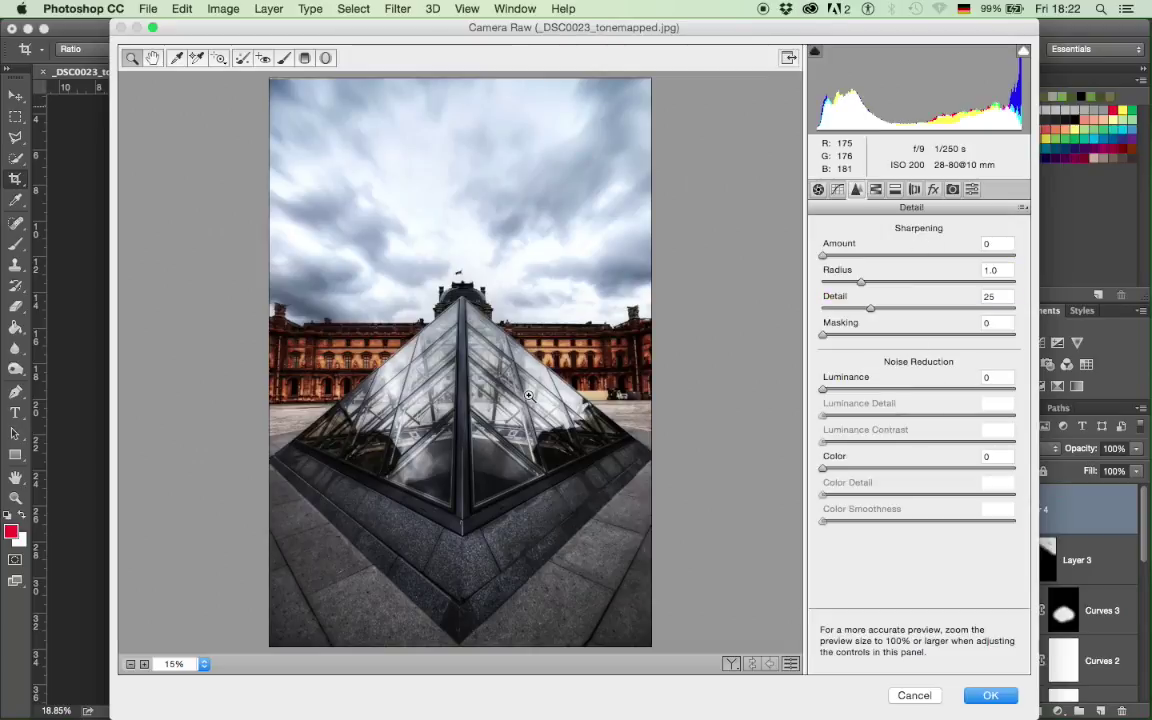
pyautogui.click(480, 394)
pyautogui.click(479, 394)
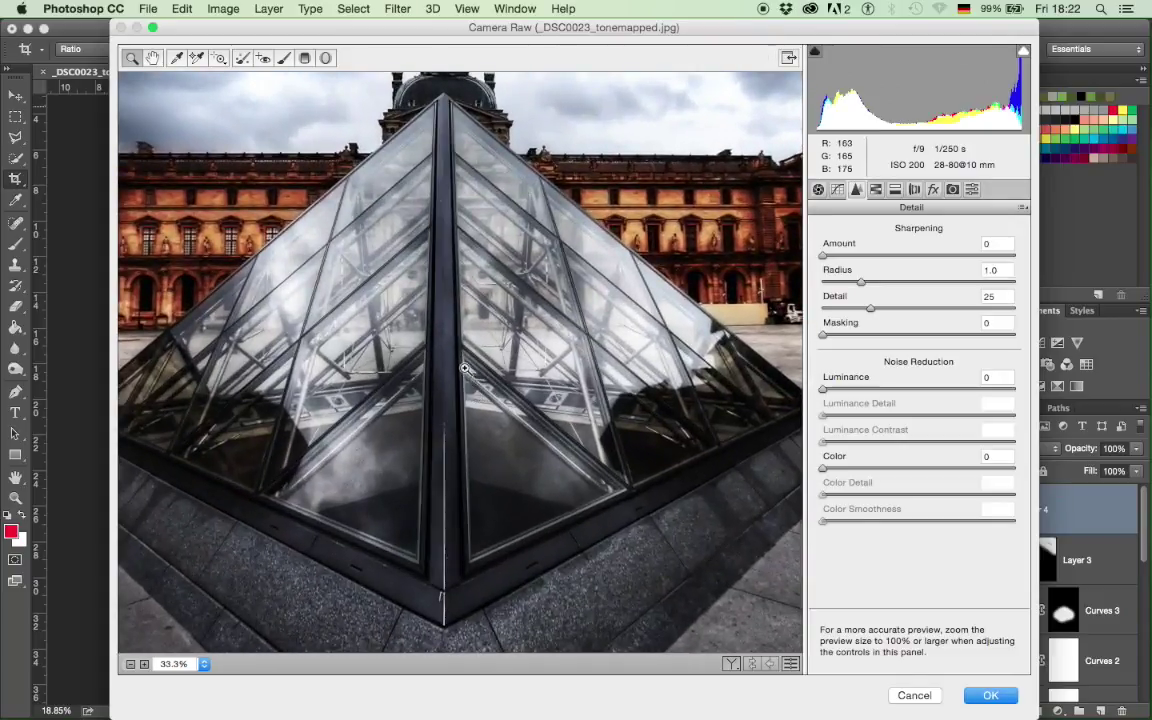
pyautogui.click(465, 368)
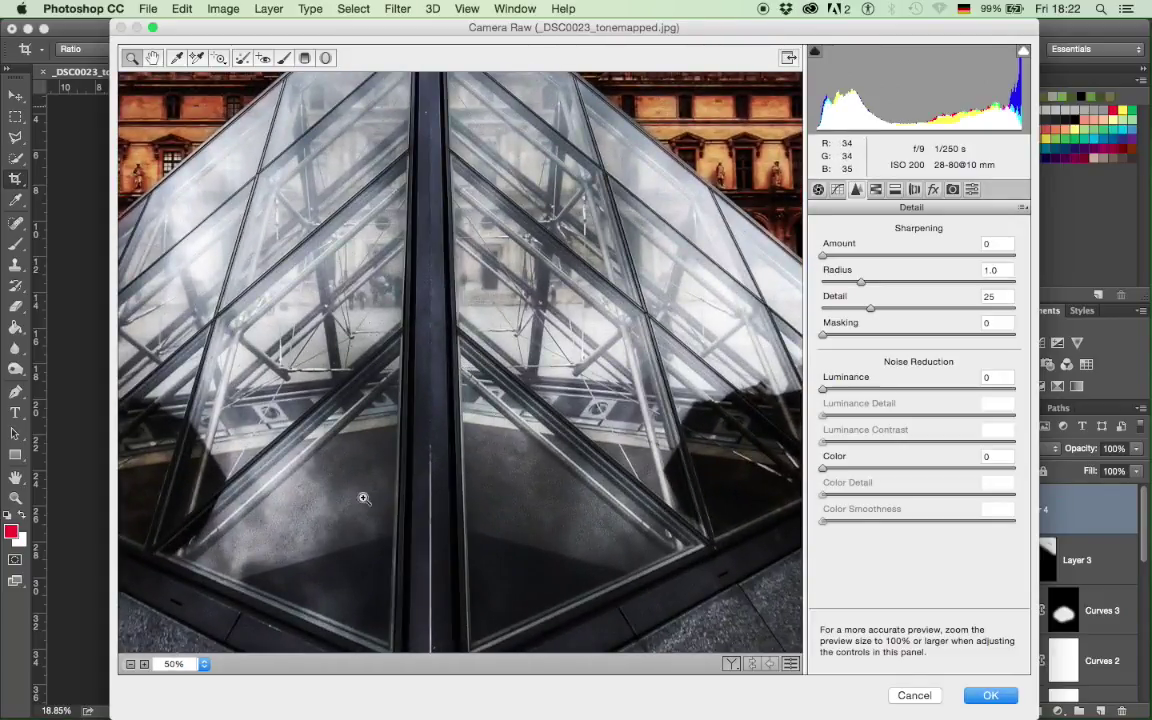
pyautogui.moveTo(898, 390); pyautogui.dragTo(1013, 391)
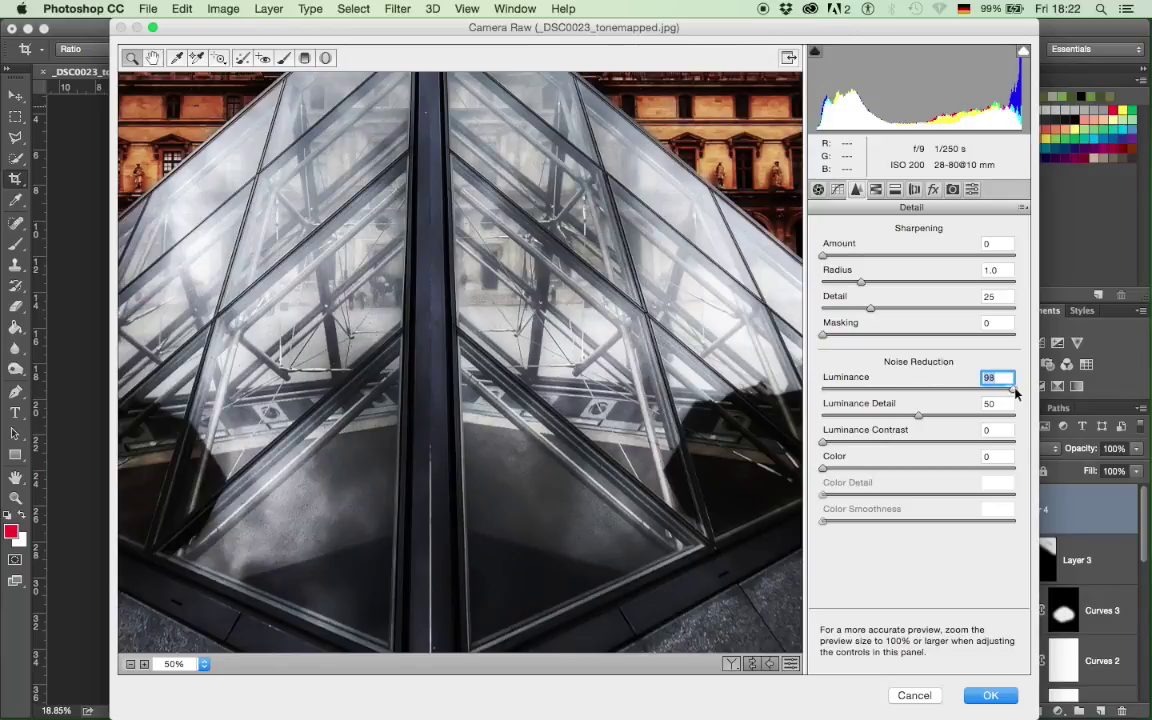
pyautogui.click(947, 418)
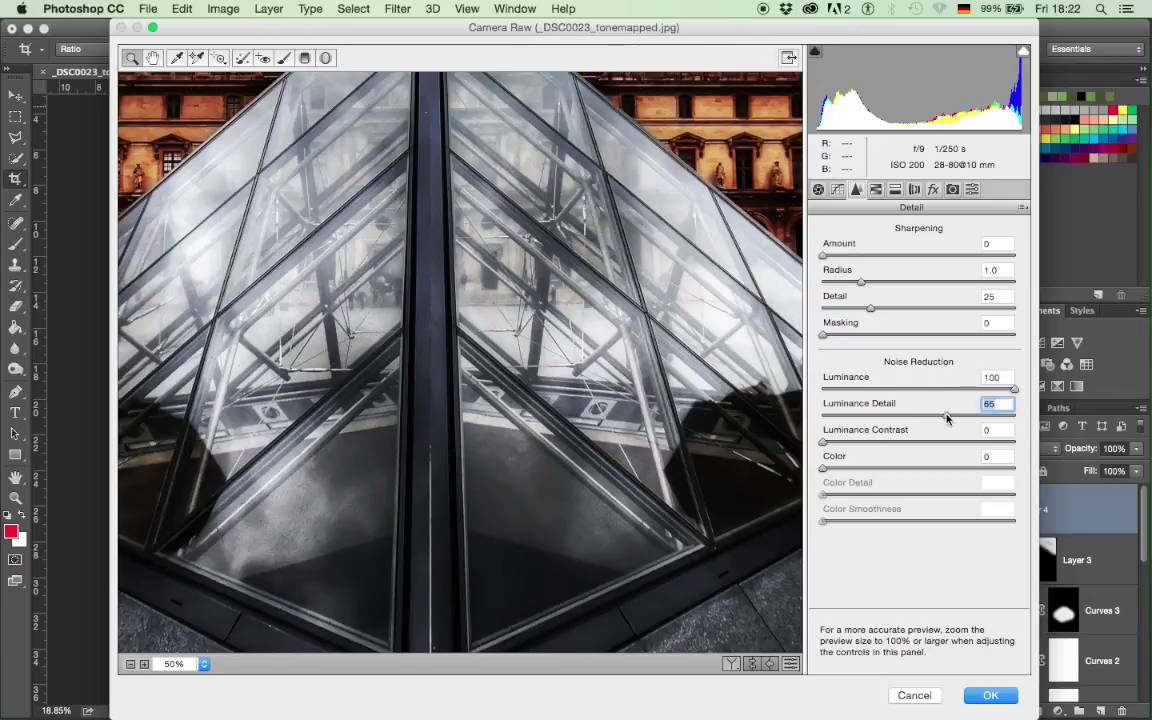
pyautogui.moveTo(929, 420); pyautogui.dragTo(866, 418)
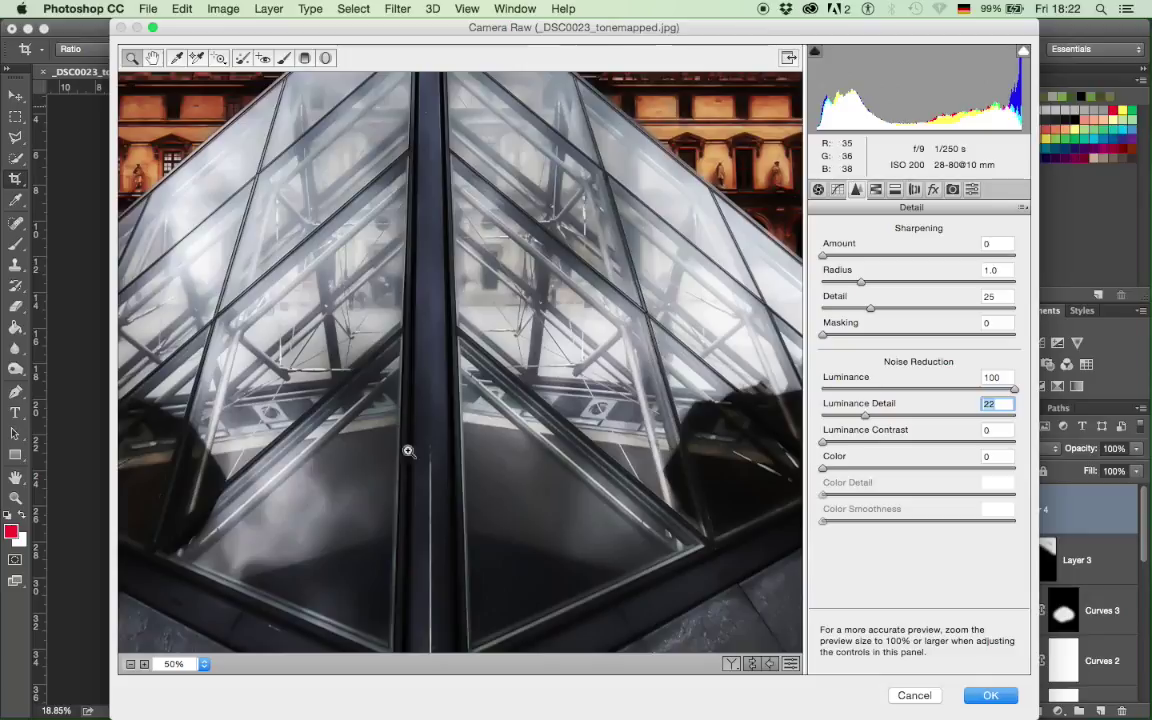
# Step: Check the smoothing on the glass pyramid and palace facade in the preview and apply the Camera Raw filter
pyautogui.scroll(-10, 600, 421)
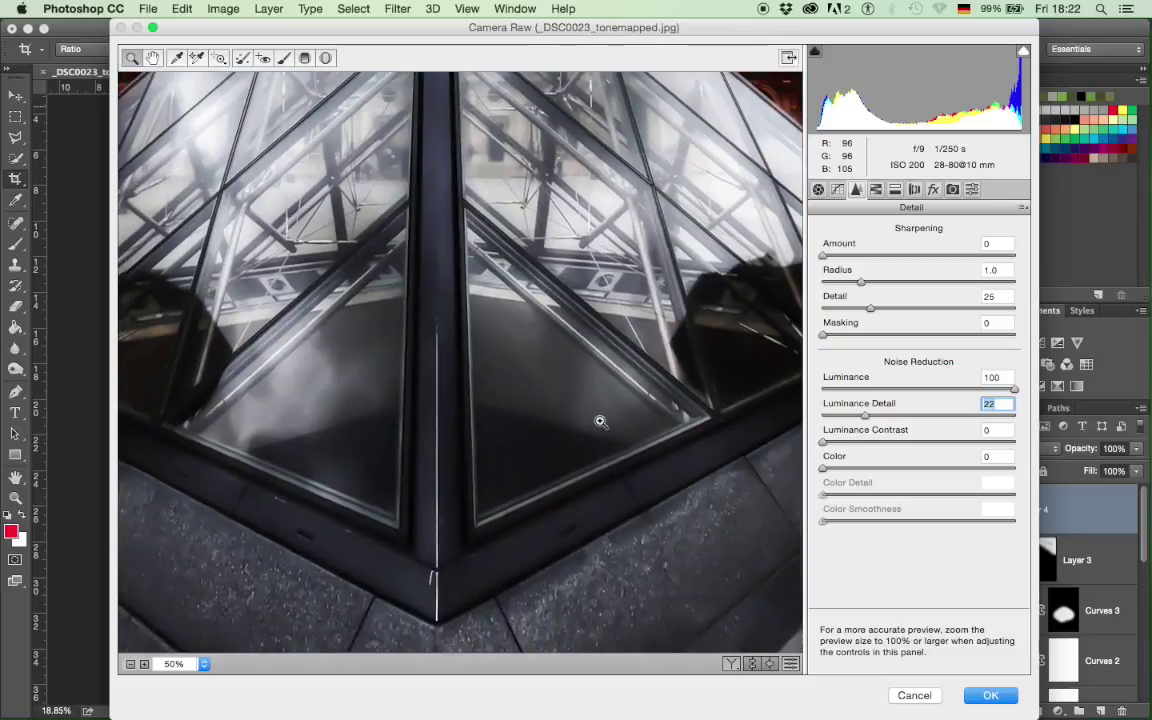
pyautogui.scroll(10, 600, 421)
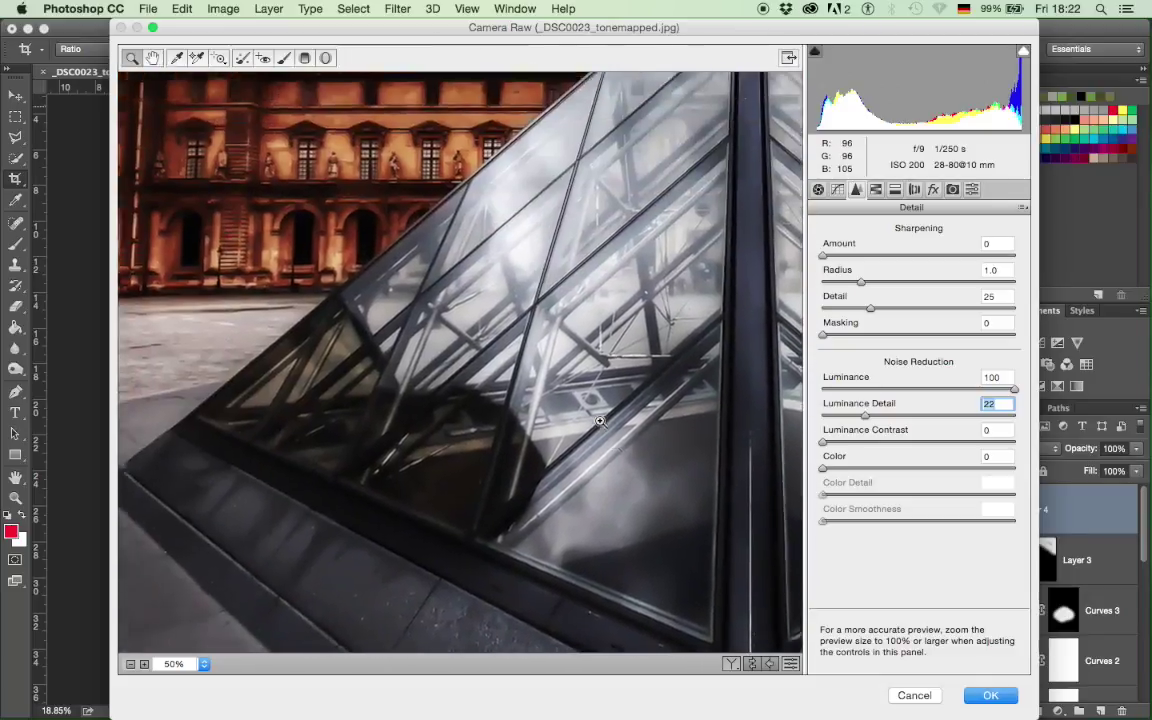
pyautogui.scroll(3, 600, 421)
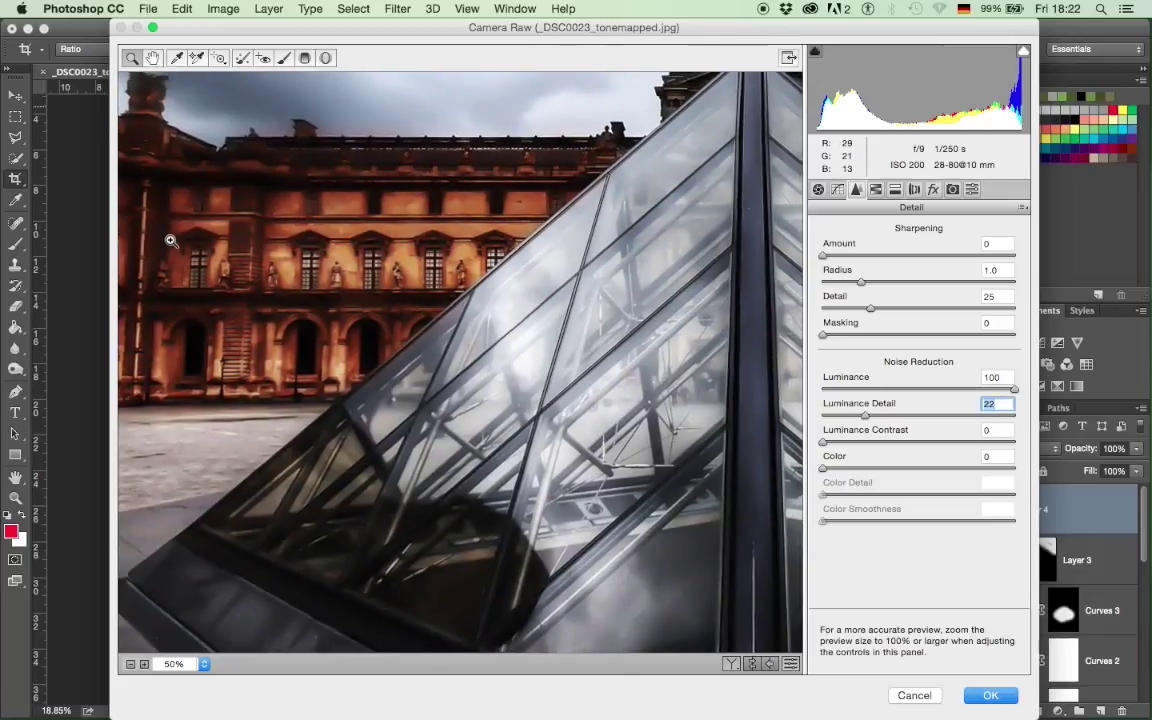
pyautogui.hscroll(10, 170, 240)
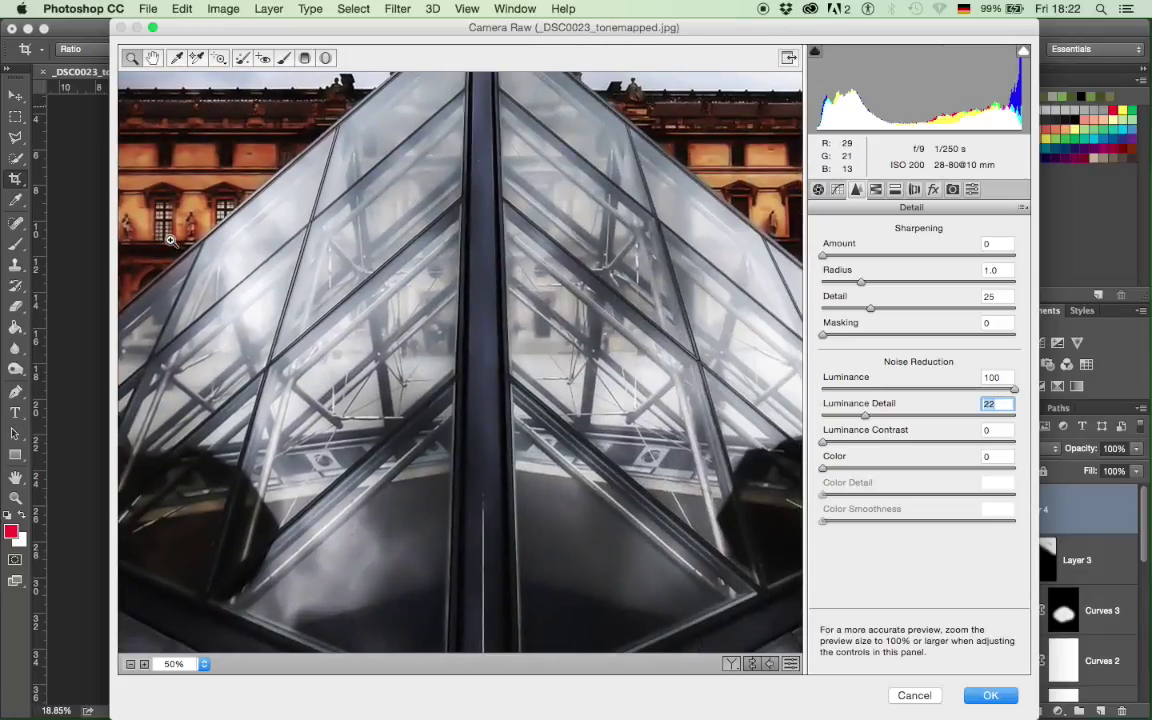
pyautogui.click(990, 695)
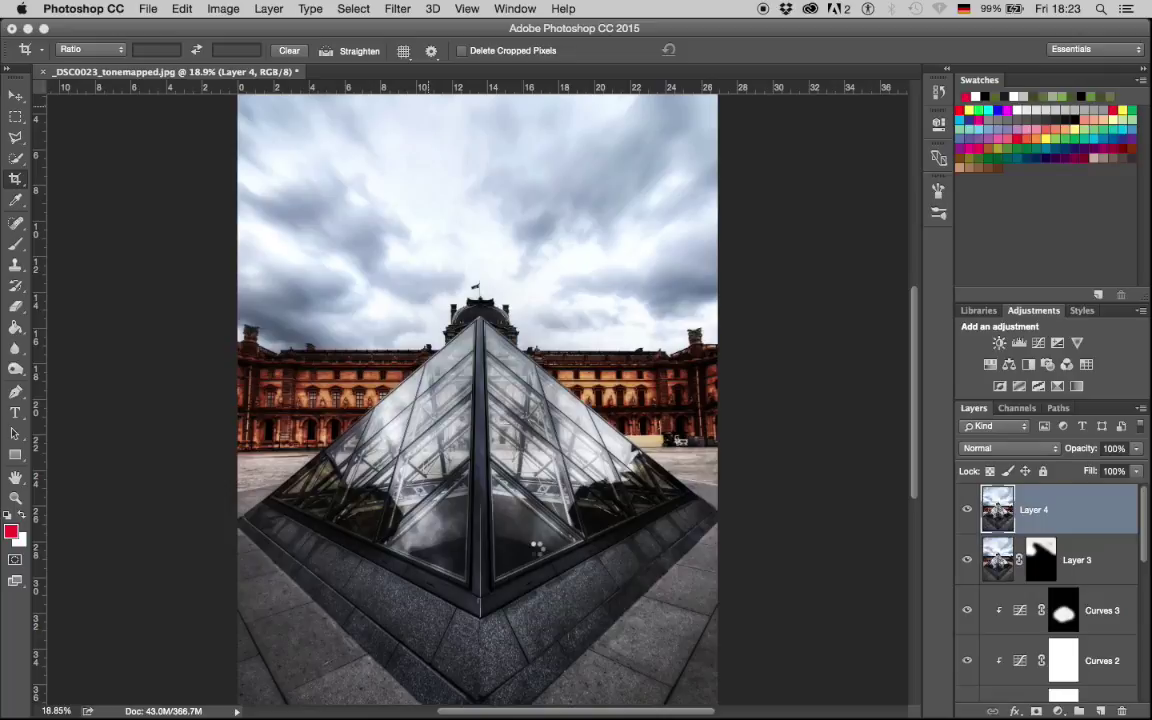
# Step: Add a layer mask to the noise-reduced Layer 4 and invert it to black
pyautogui.scroll(3, 515, 508)
pyautogui.scroll(4, 520, 512)
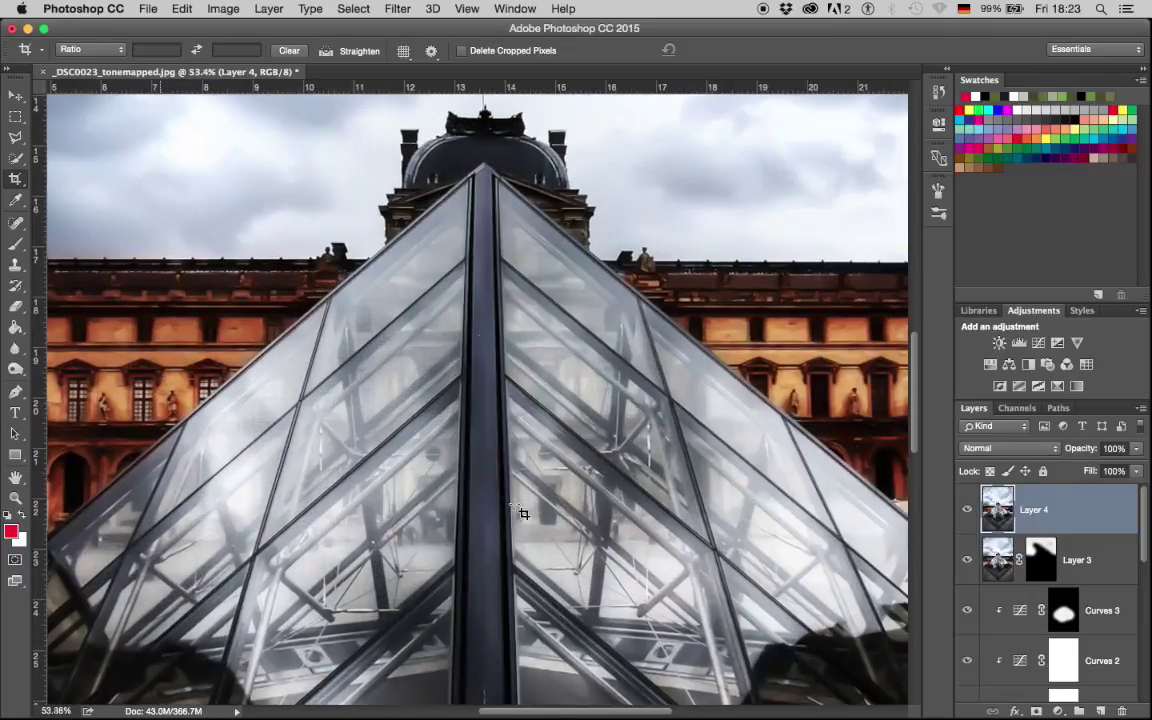
pyautogui.scroll(-4, 520, 512)
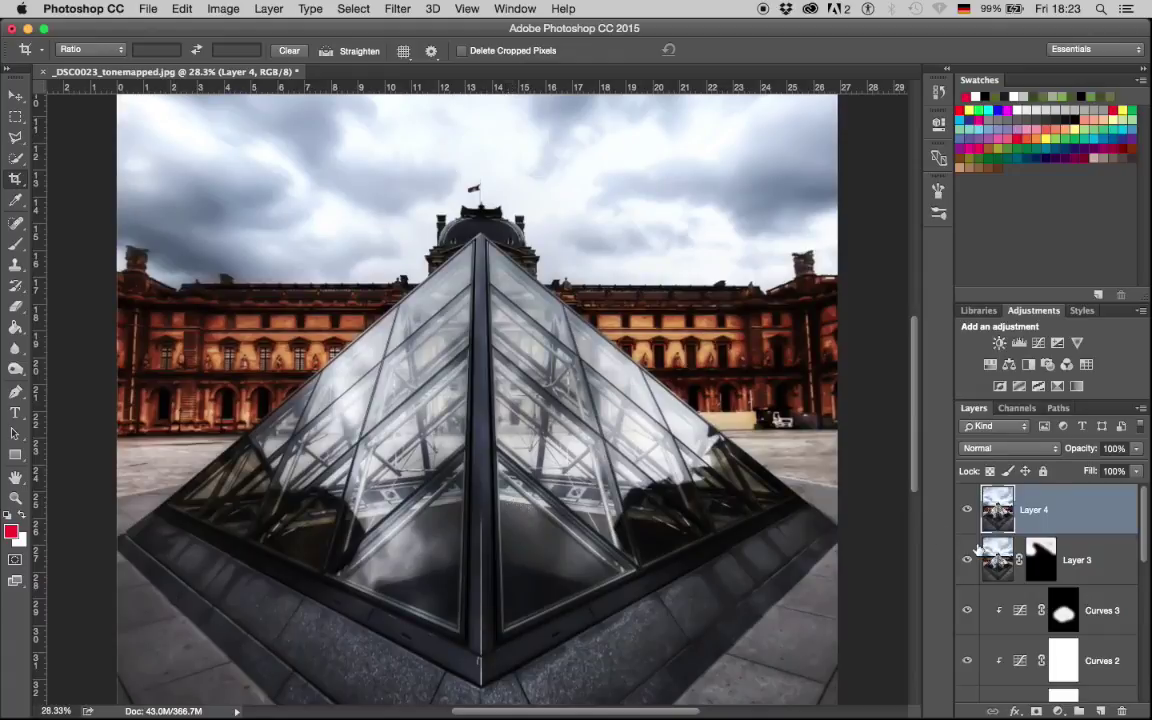
pyautogui.click(1036, 711)
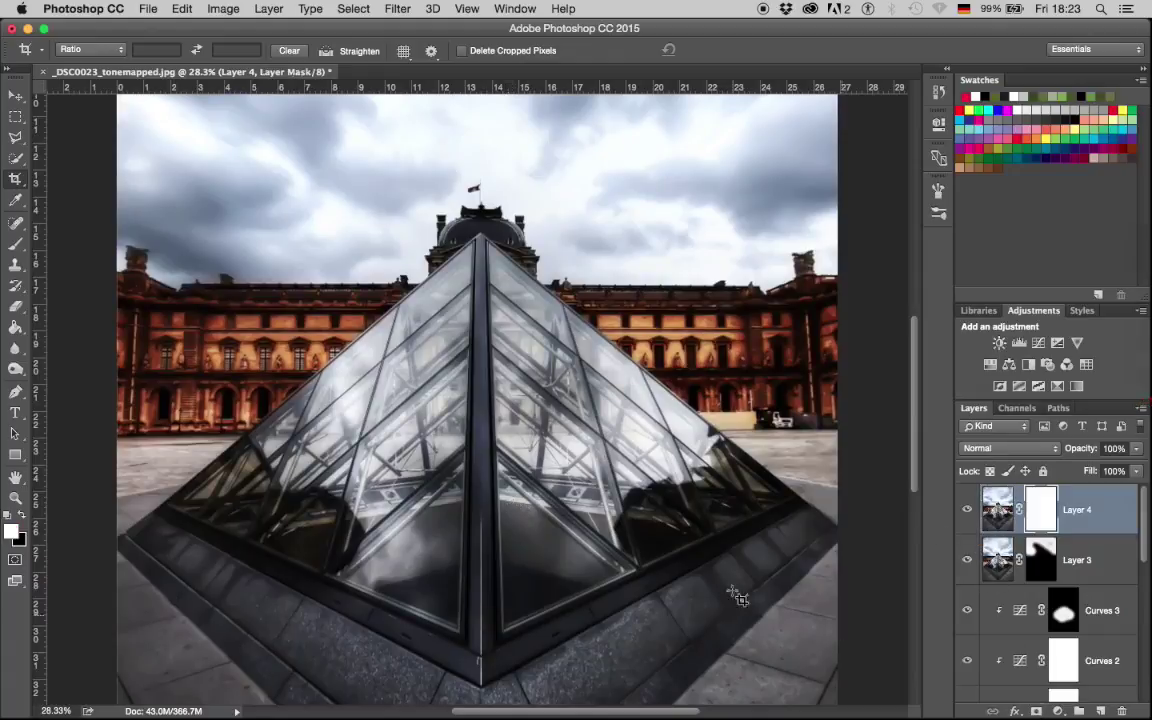
pyautogui.press('super+i')
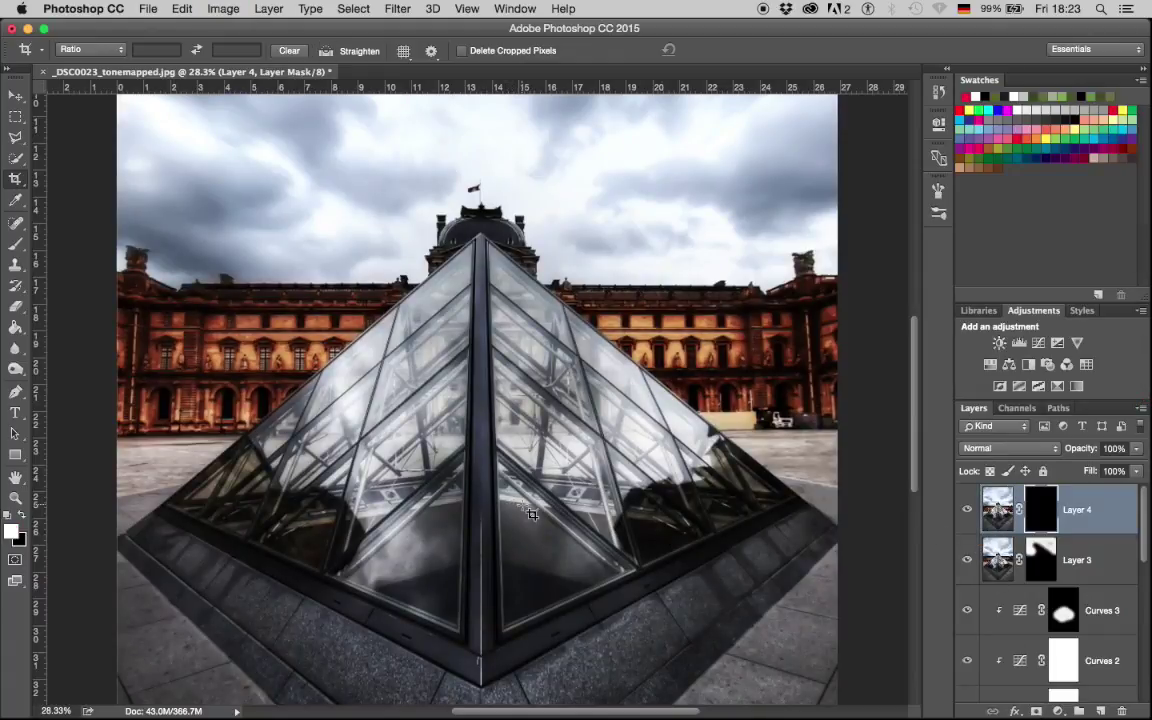
# Step: Paint white over the glass pyramid on Layer 4's mask with a soft 900 px brush and reduce the brush size to 400 px
pyautogui.press('b')
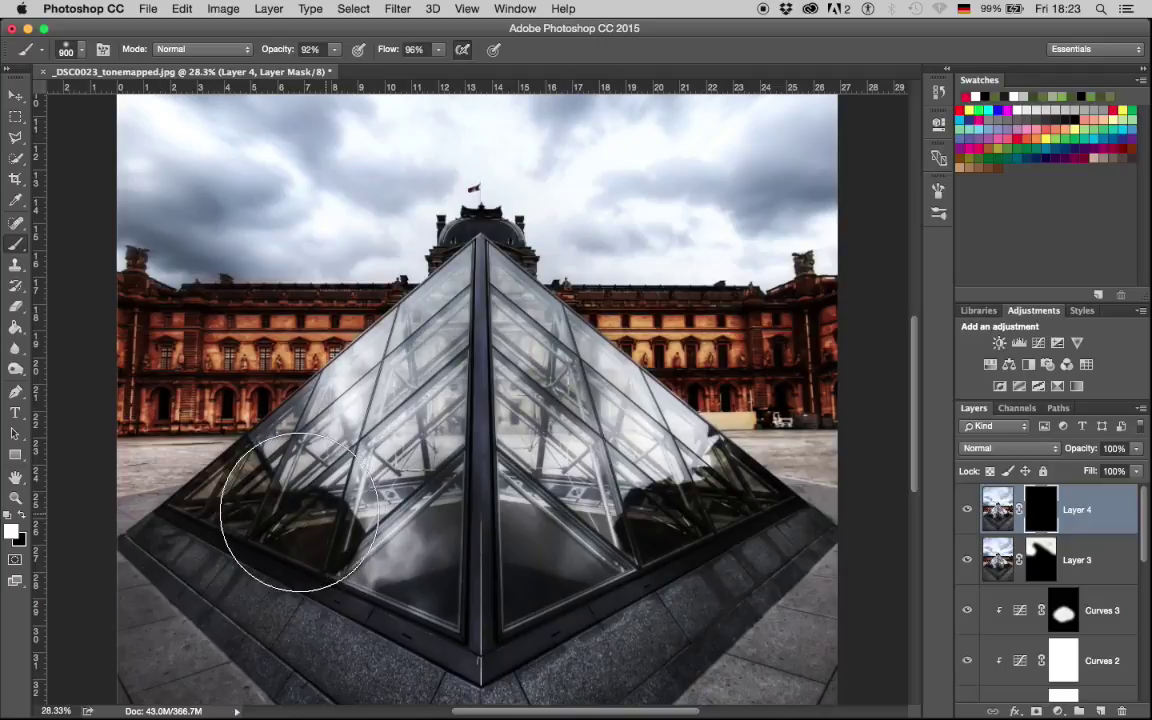
pyautogui.moveTo(436, 589)
pyautogui.mouseDown()
pyautogui.moveTo(492, 600)
pyautogui.moveTo(689, 494)
pyautogui.mouseUp()
pyautogui.press('[')
pyautogui.press('[')
pyautogui.press('[')
pyautogui.press('[')
pyautogui.press('[')
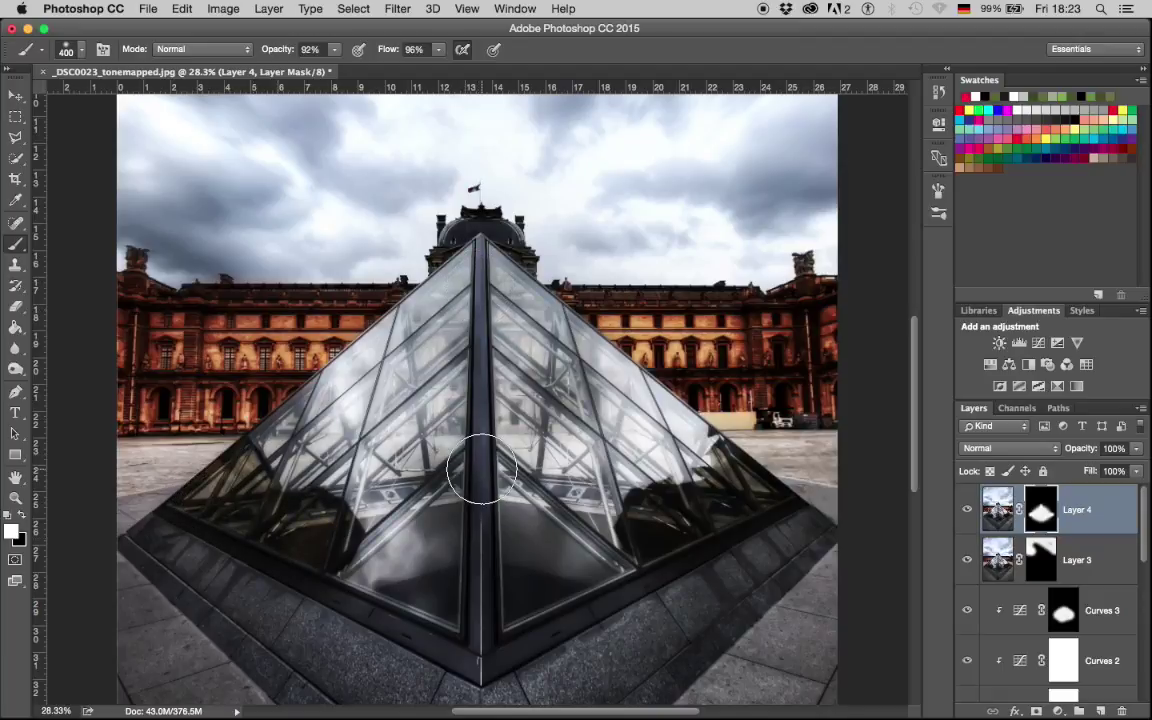
# Step: Examine the sky, palace, glass pyramid, paving and image edges up close for remaining flaws
pyautogui.scroll(-3, 481, 470)
pyautogui.scroll(4, 481, 470)
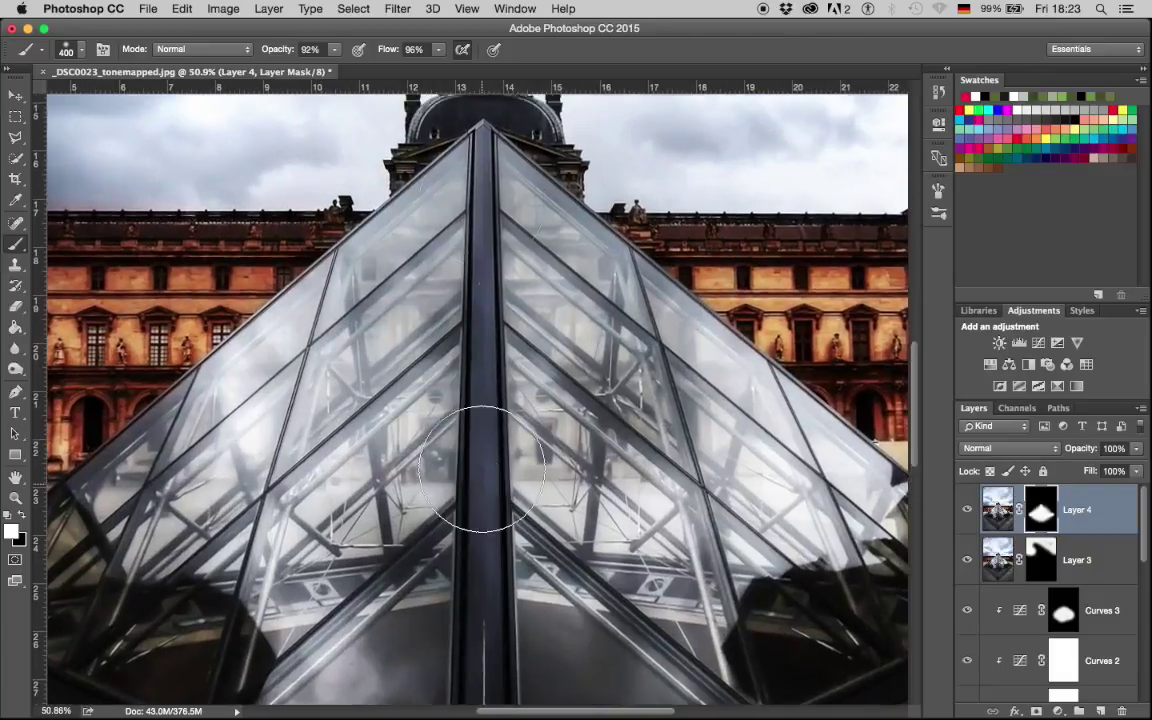
pyautogui.scroll(5, 481, 468)
pyautogui.scroll(8, 481, 468)
pyautogui.hscroll(-7, 481, 468)
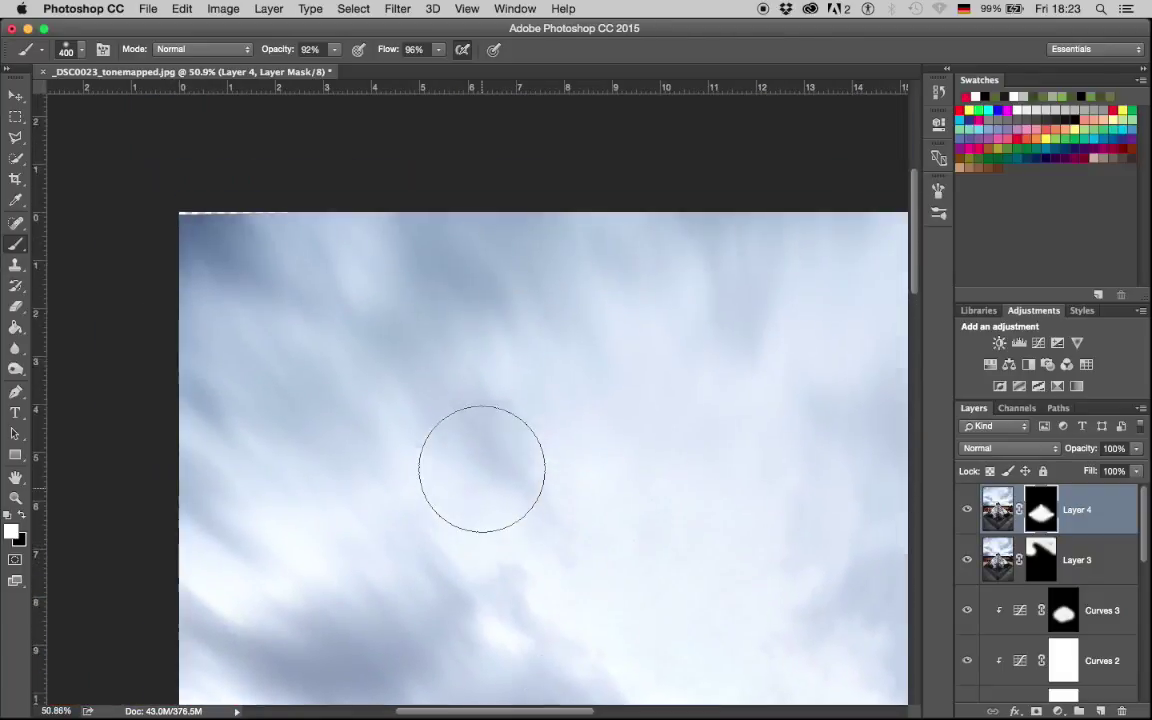
pyautogui.hscroll(10, 481, 468)
pyautogui.scroll(-3, 481, 468)
pyautogui.hscroll(-2, 481, 468)
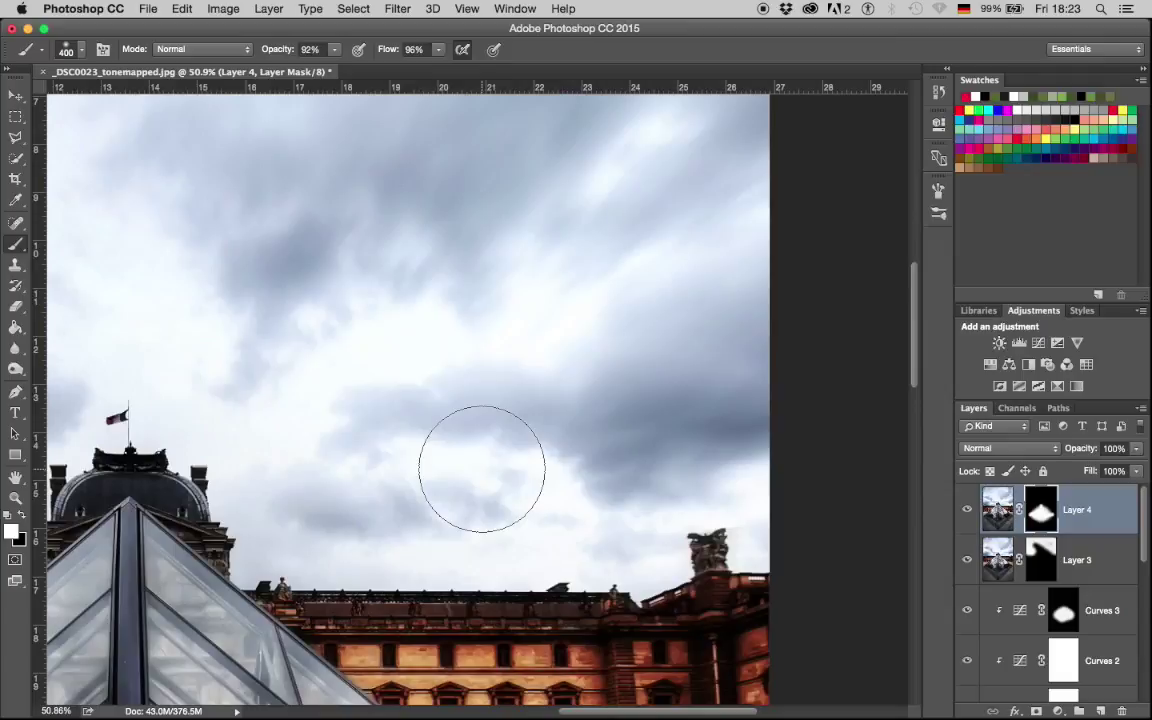
pyautogui.scroll(-10, 481, 468)
pyautogui.hscroll(-4, 481, 468)
pyautogui.scroll(5, 481, 468)
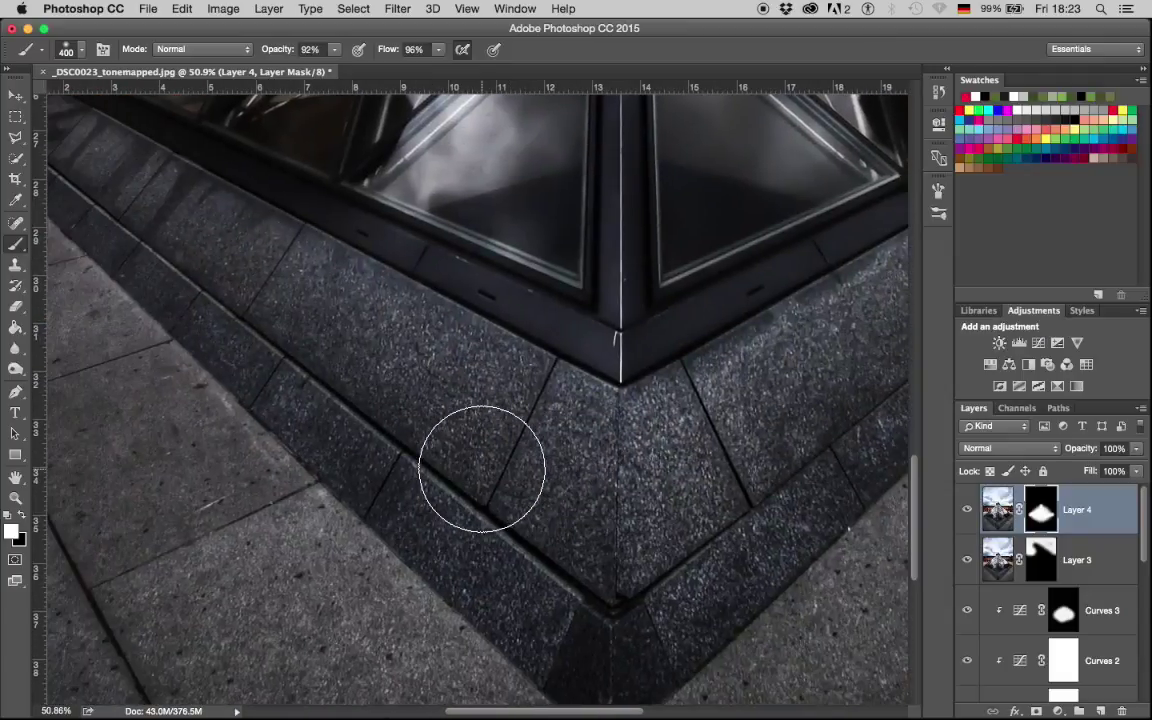
pyautogui.scroll(-6, 481, 468)
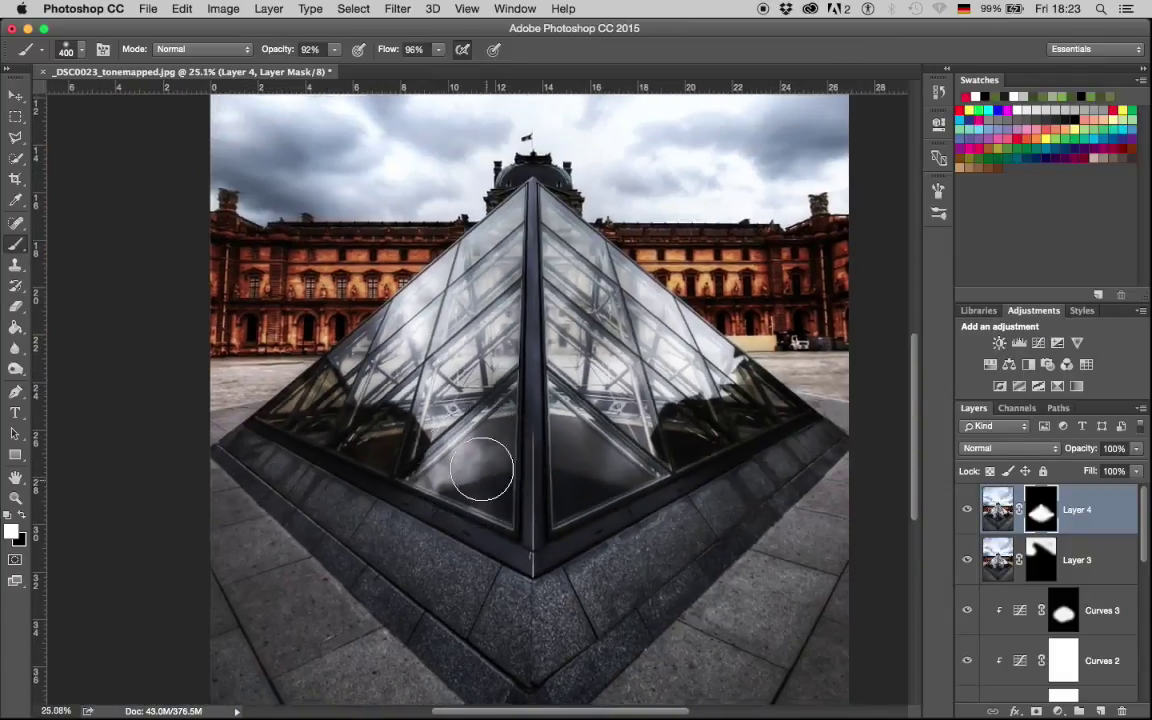
pyautogui.scroll(1, 481, 468)
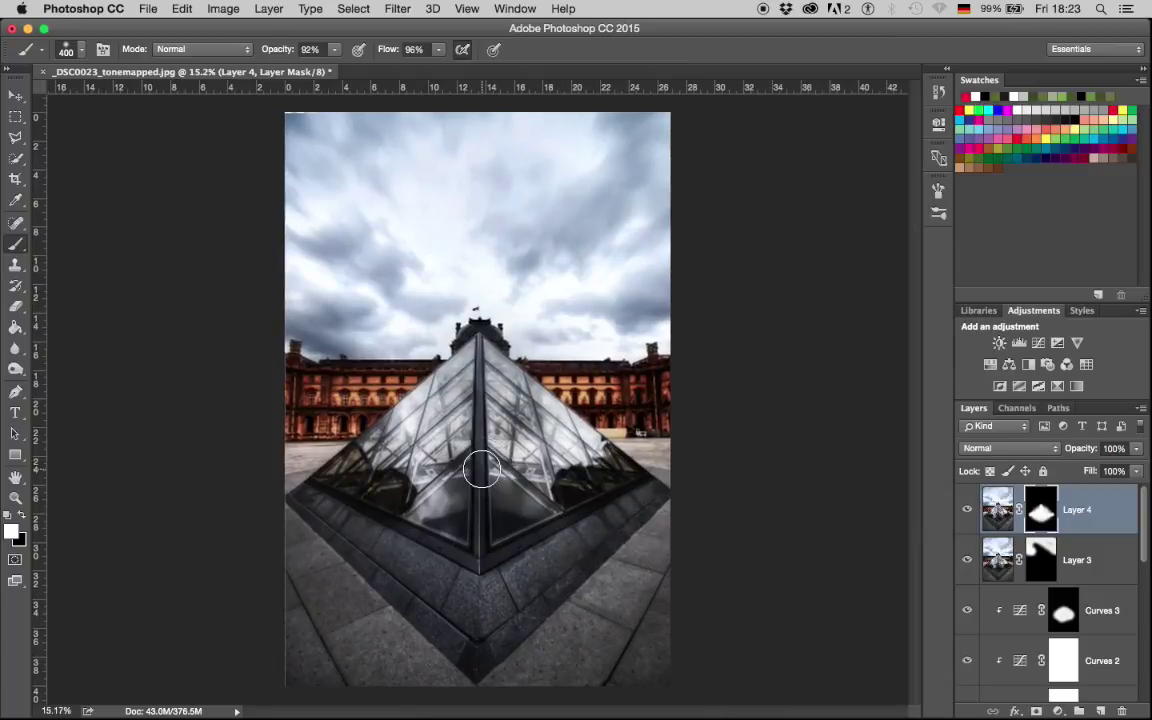
# Step: Create a new layer above Layer 4 and stamp all visible layers onto it for healing the sky's upper-left corner
pyautogui.scroll(4, 481, 468)
pyautogui.scroll(10, 481, 468)
pyautogui.hscroll(-4, 481, 468)
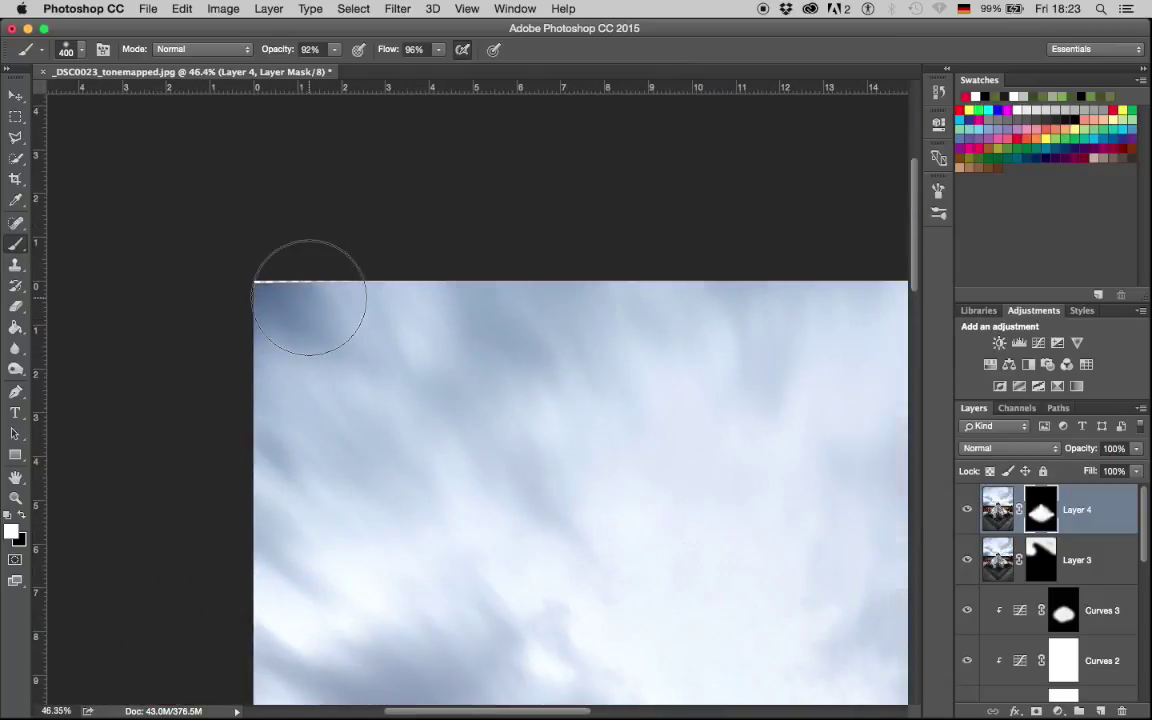
pyautogui.click(997, 509)
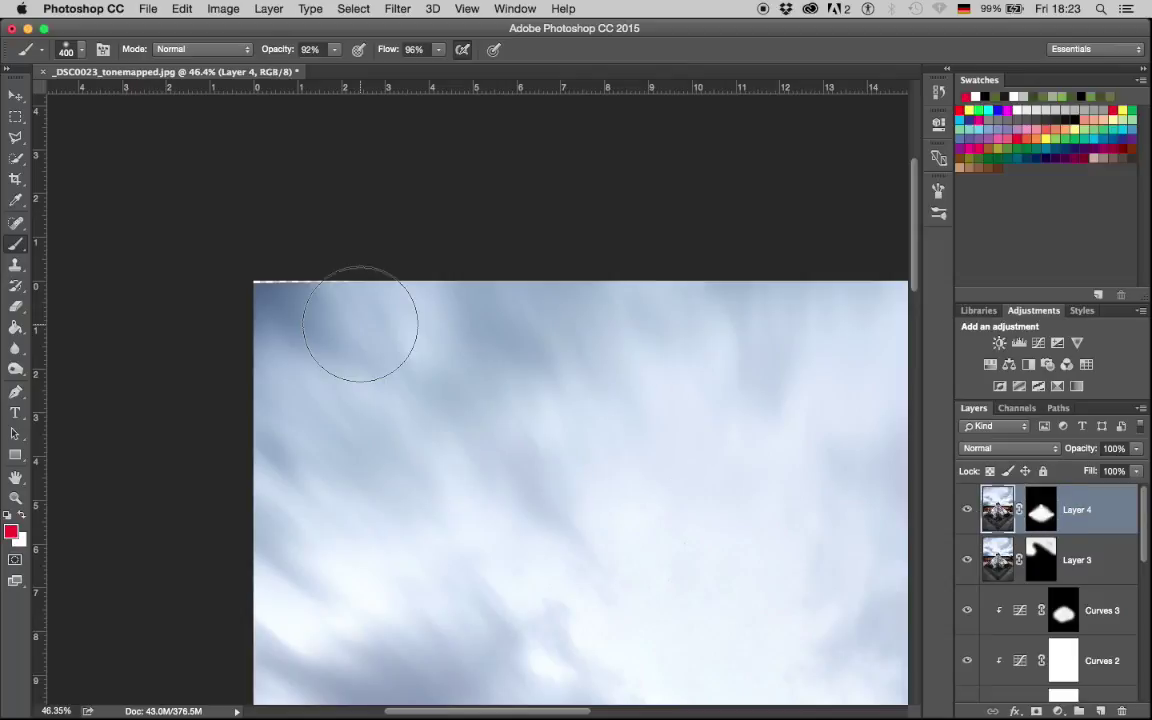
pyautogui.press('j')
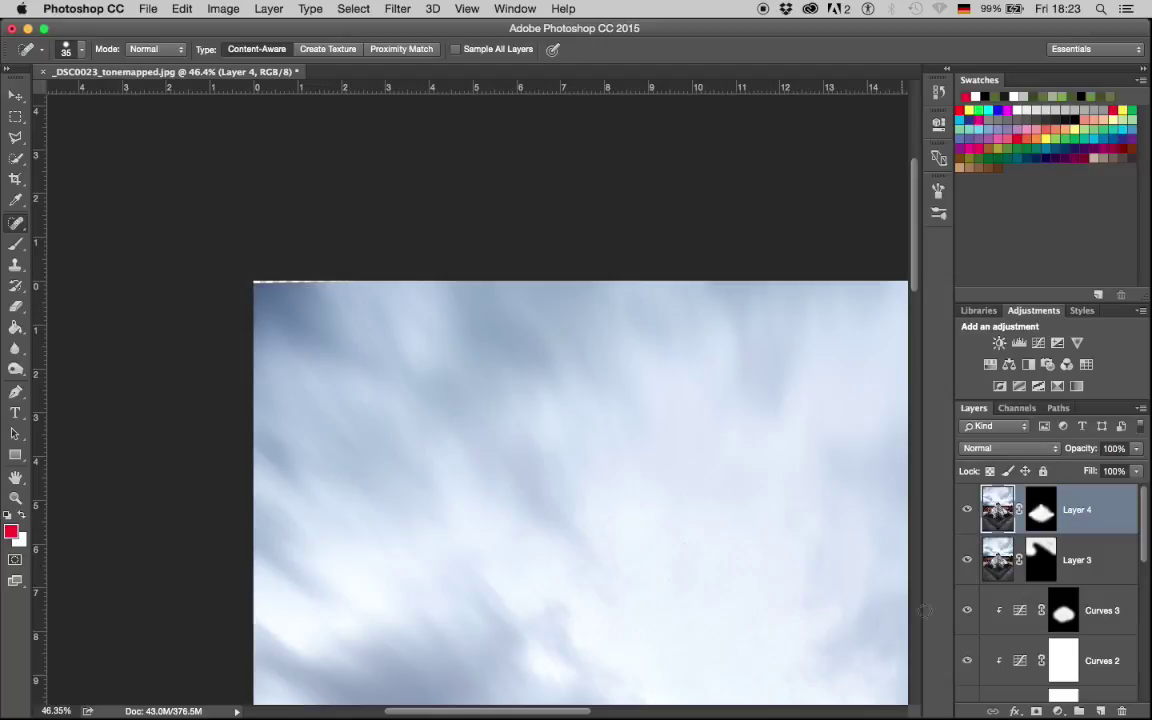
pyautogui.click(1101, 711)
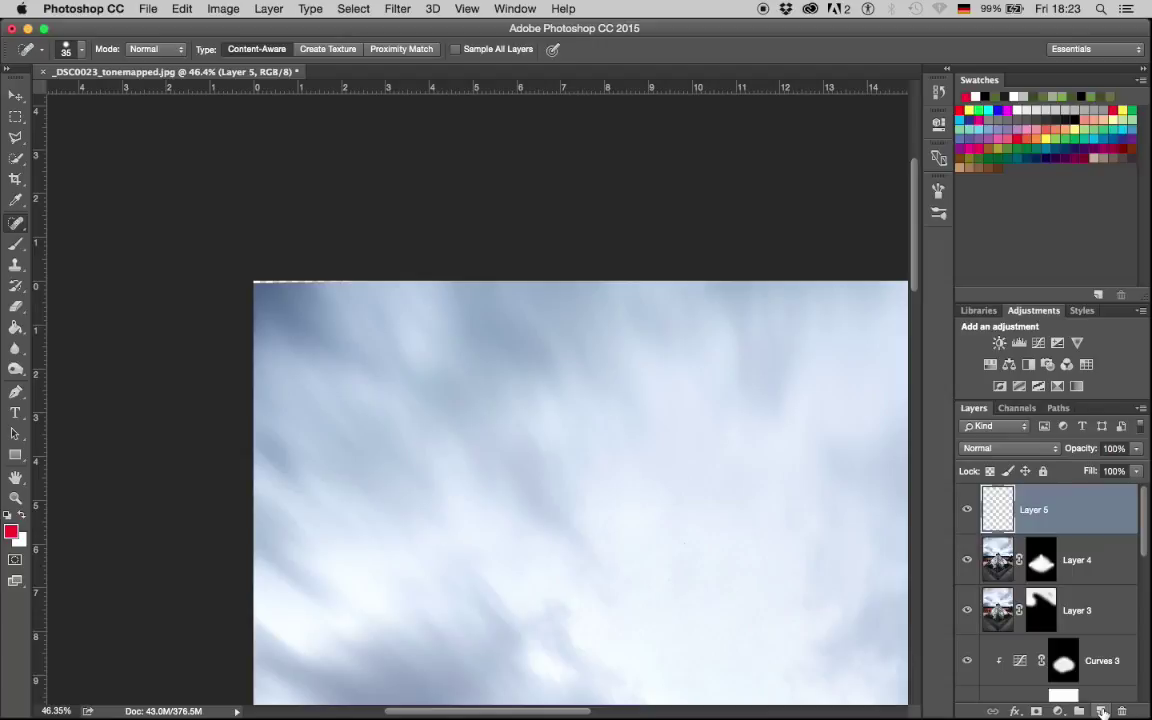
pyautogui.press('super+alt+shift+e')
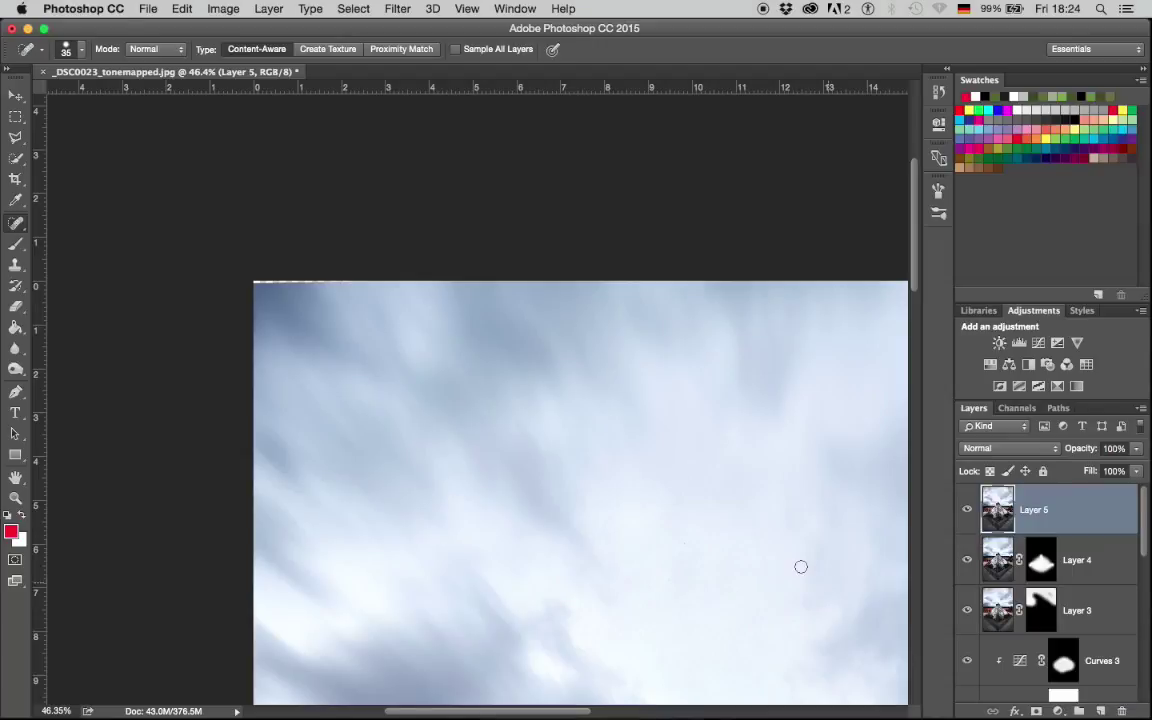
# Step: Heal the thin transparent strip along the sky's top edge at the upper-left image corner with the content-aware Spot Healing Brush
pyautogui.moveTo(348, 280); pyautogui.dragTo(243, 280)
pyautogui.scroll(-5, 496, 376)
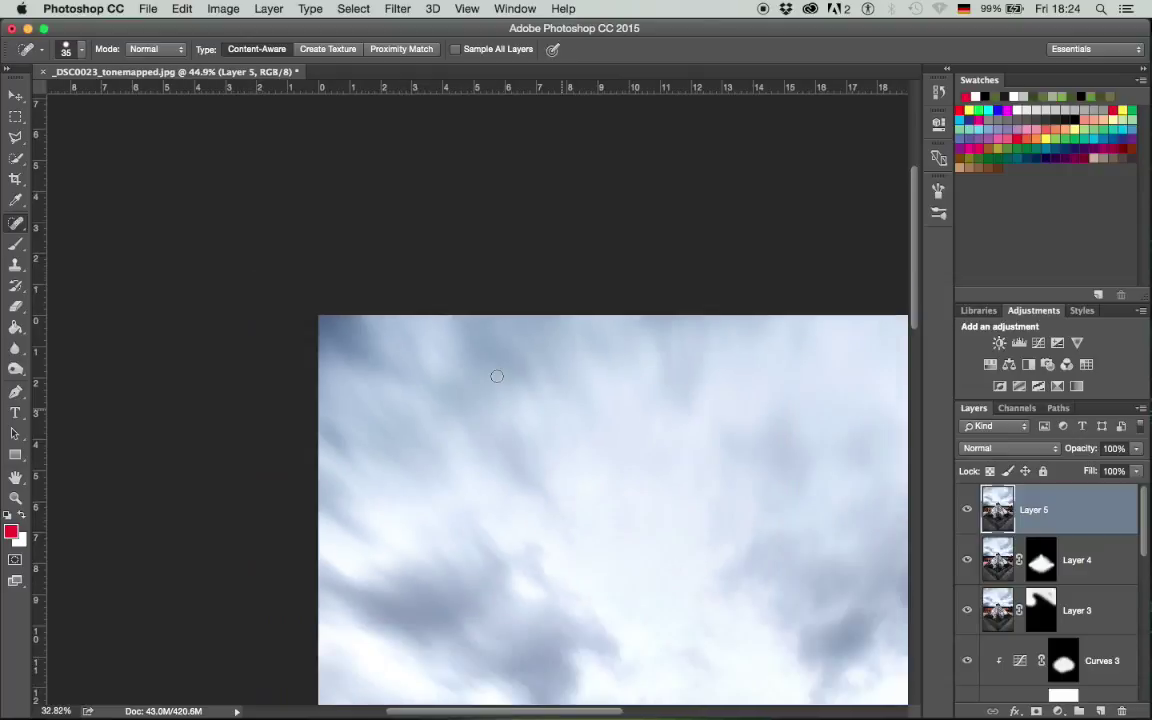
pyautogui.scroll(-5, 496, 376)
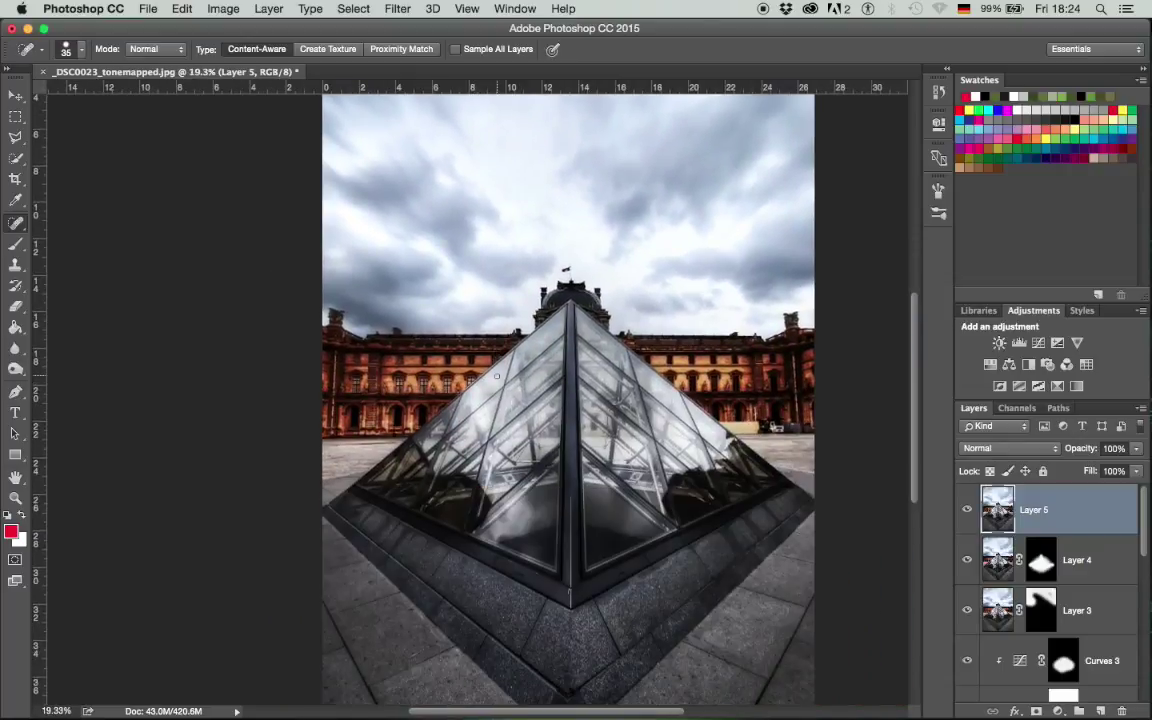
pyautogui.scroll(-3, 496, 376)
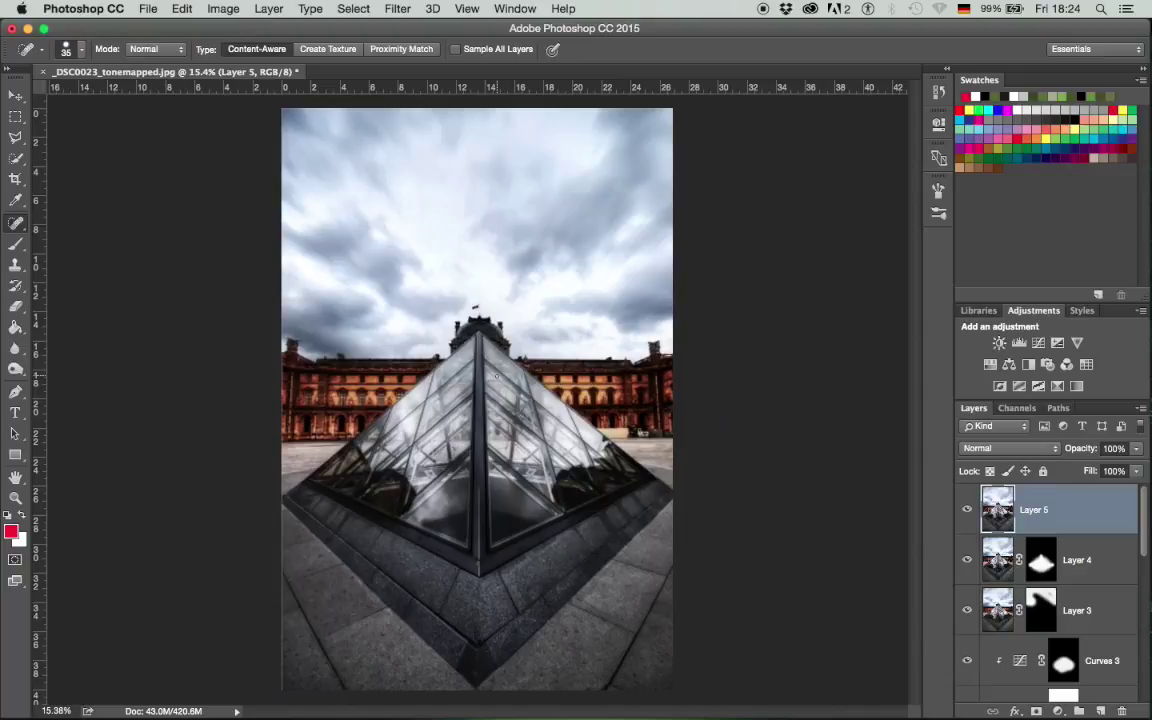